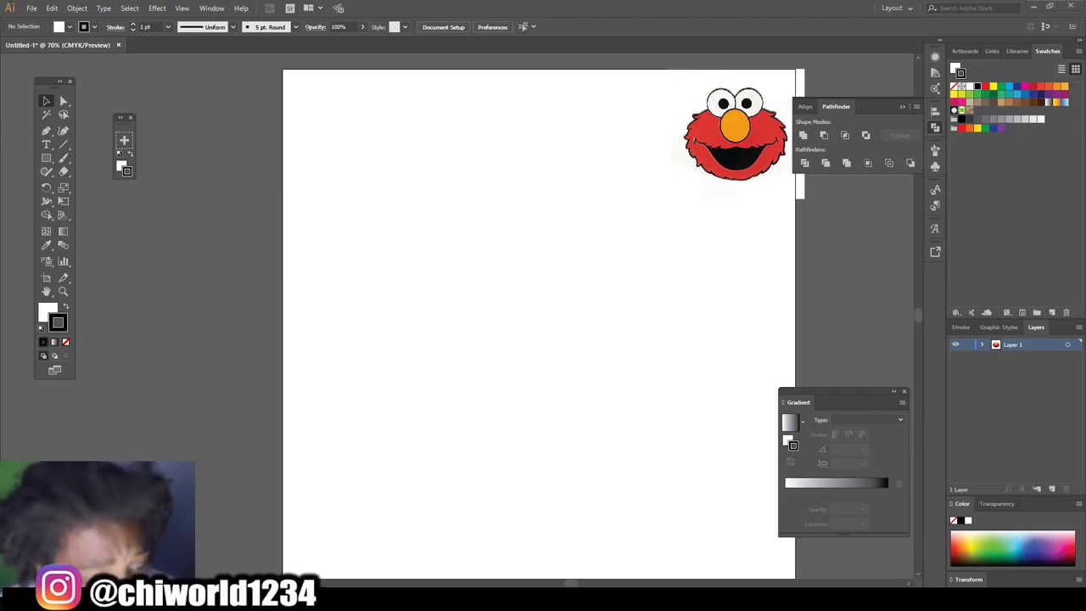
# Create Calligraphic Brush 1 at 3 pt with size set to vary by Pressure
pyautogui.click(295, 27)
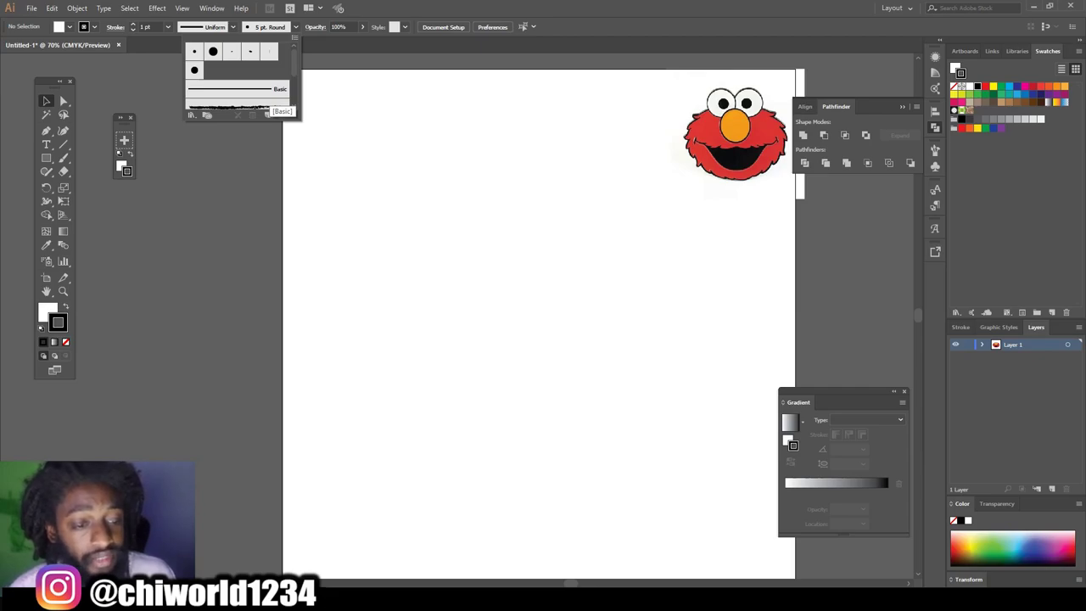
pyautogui.click(268, 114)
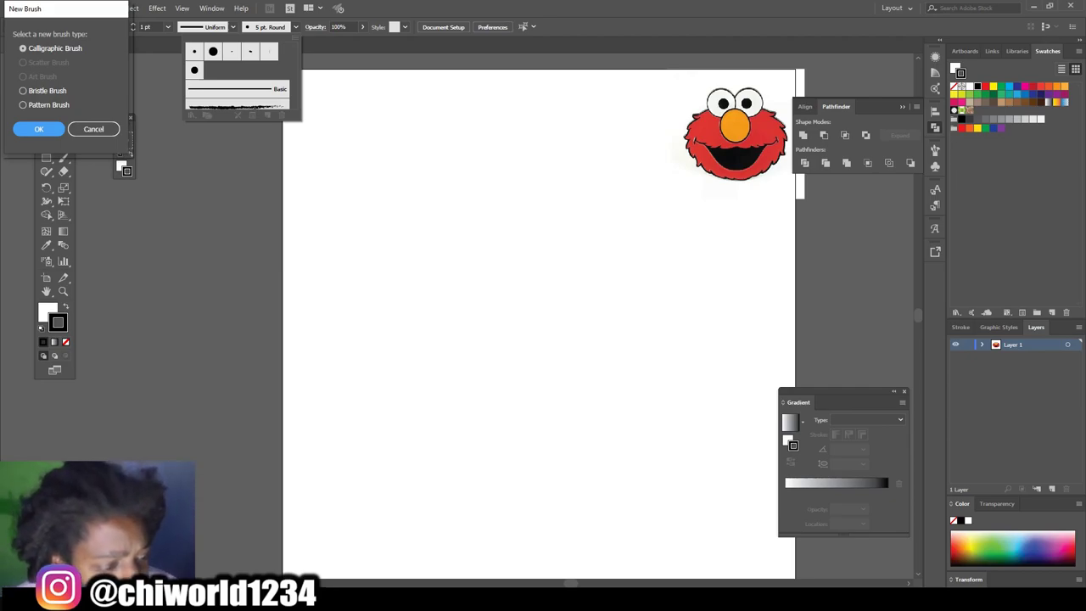
pyautogui.press('Return')
pyautogui.click(188, 175)
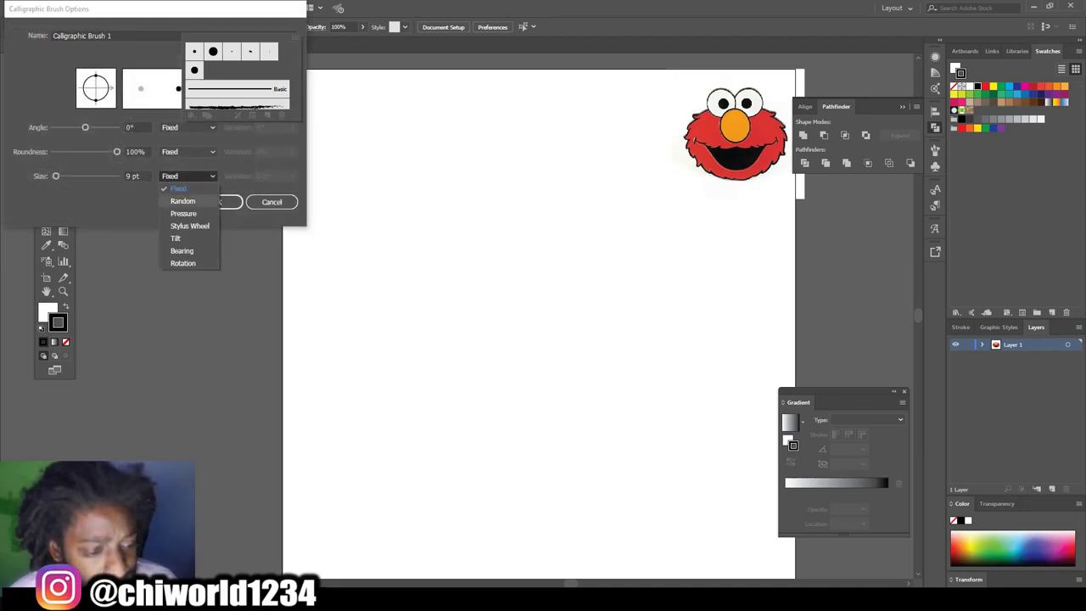
pyautogui.click(181, 213)
pyautogui.hotkey('shift', 'Tab')
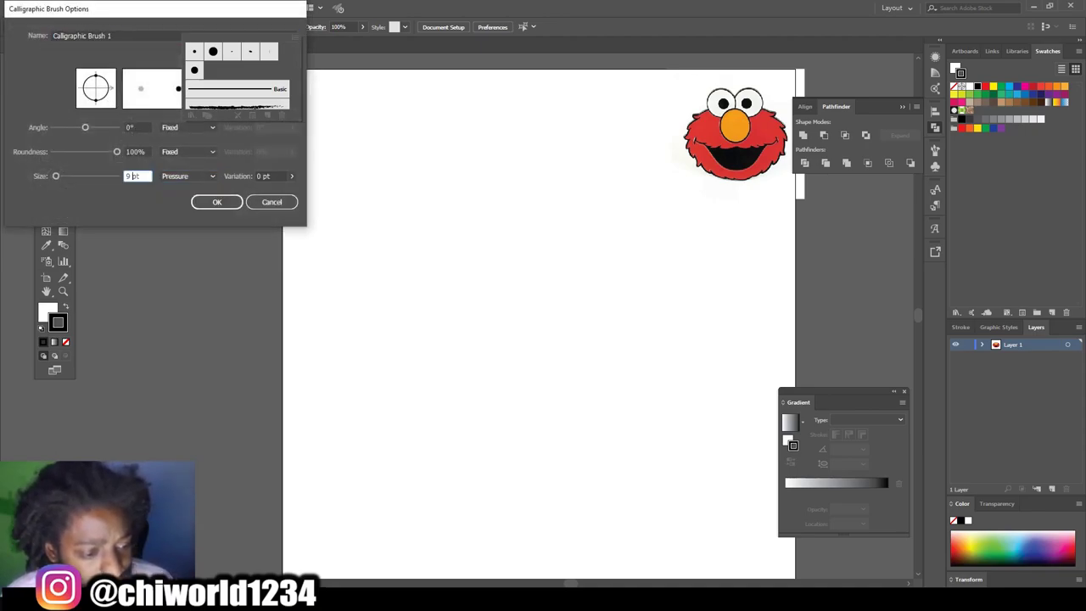
pyautogui.write('3')
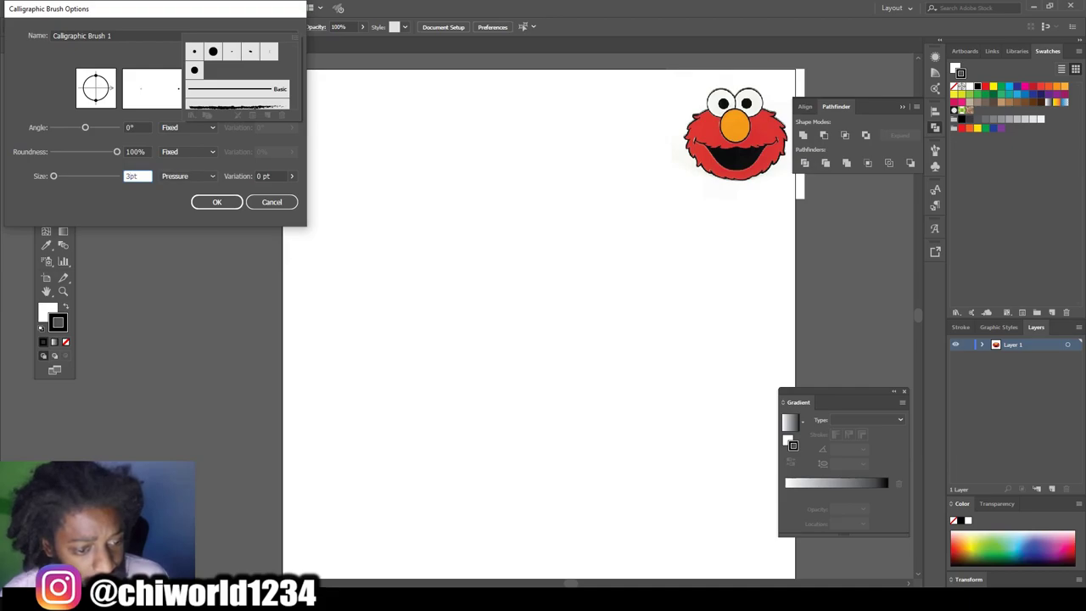
pyautogui.press('Tab')
pyautogui.press('Return')
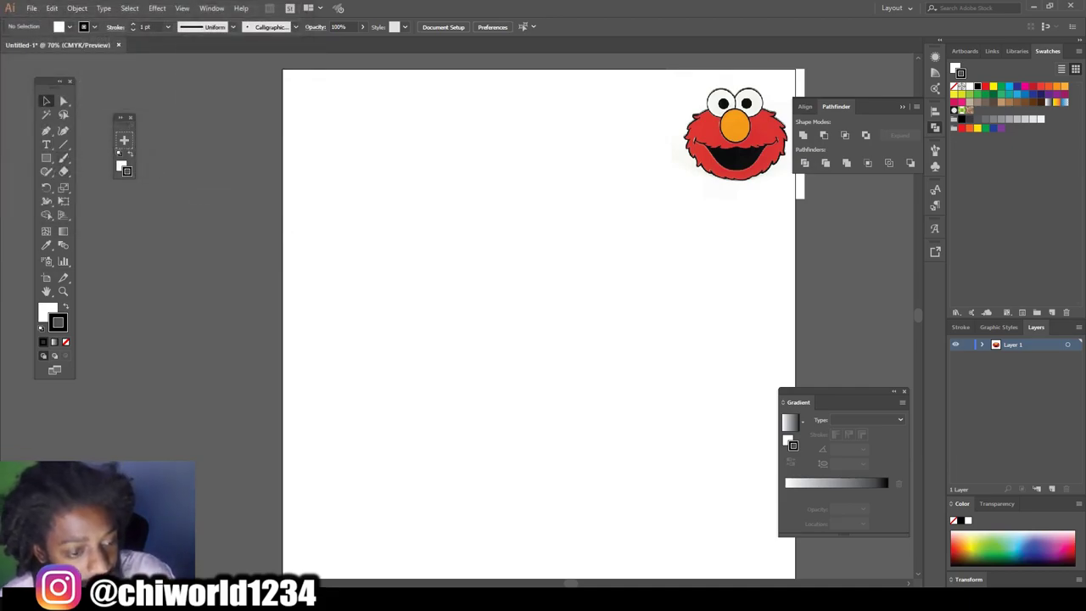
# Try the new Paintbrush with a test stroke, undo it, and set the stroke colour to pink
pyautogui.press('b')
pyautogui.moveTo(188, 117); pyautogui.dragTo(216, 252)
pyautogui.hotkey('ctrl', 'z')
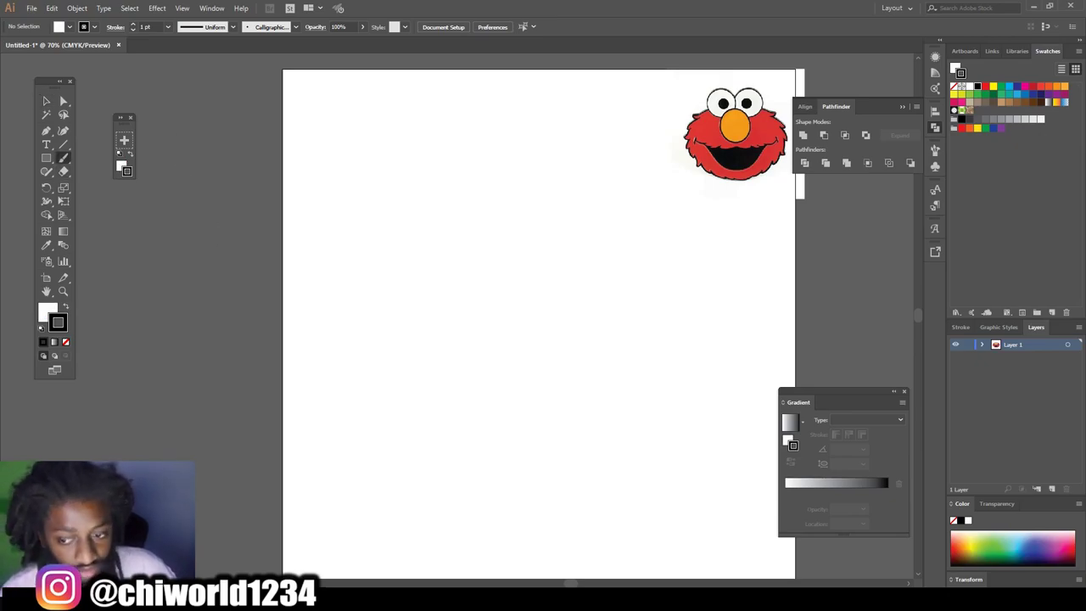
pyautogui.click(1024, 85)
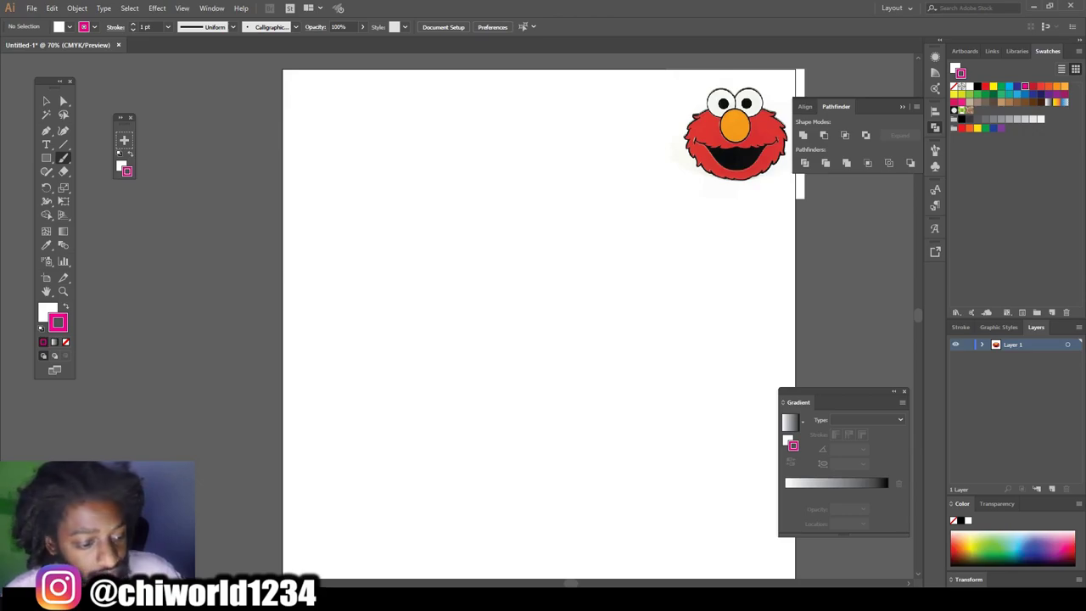
pyautogui.doubleClick(58, 322)
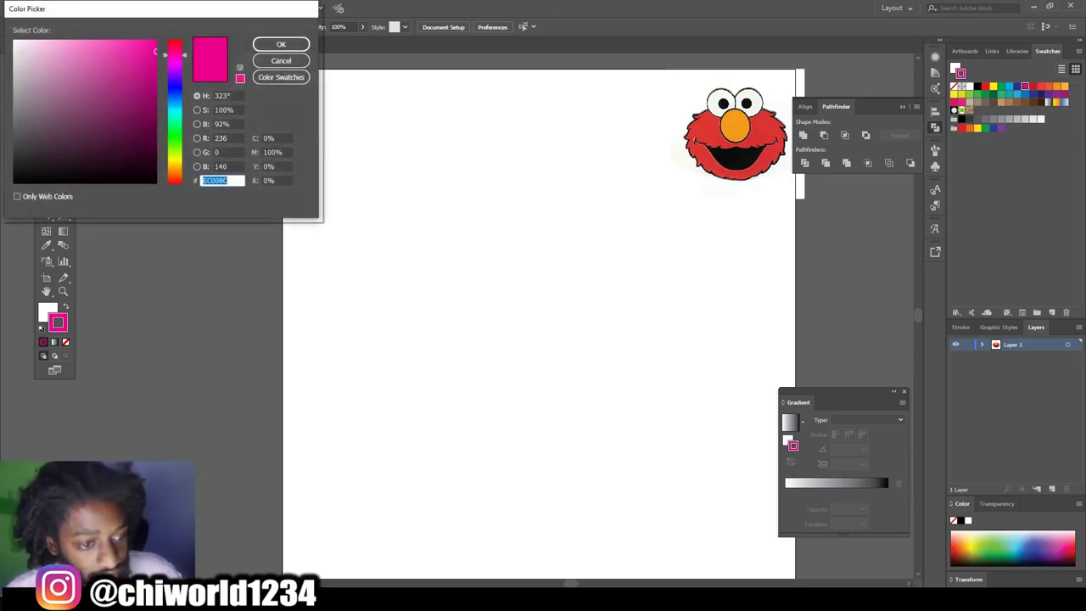
pyautogui.write('EA0080')
pyautogui.write('EA004E')
pyautogui.press('Return')
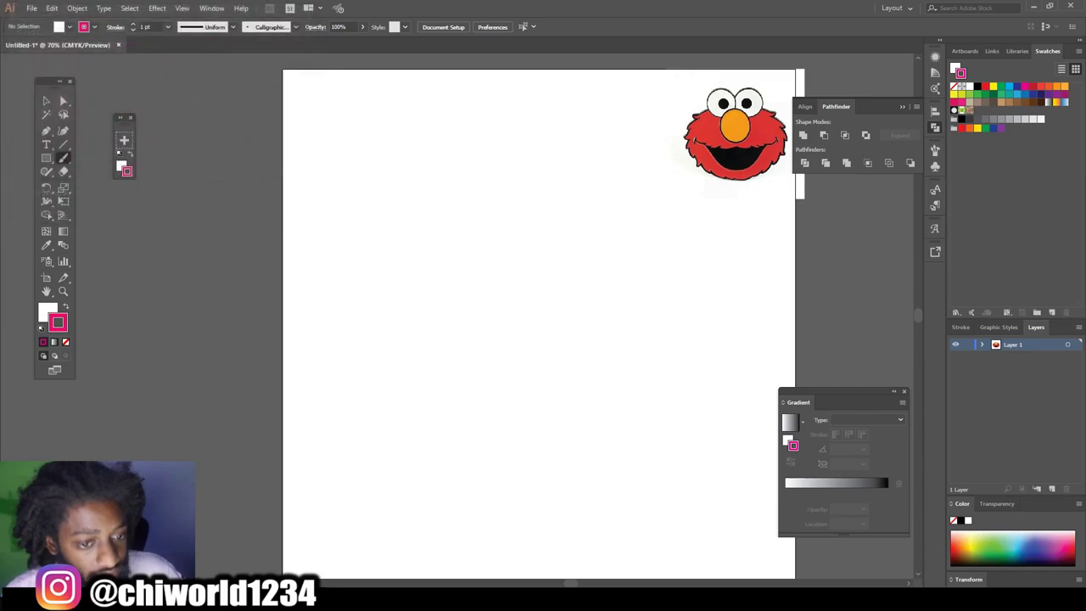
# Lower the brush opacity to 46%, draw test curves, and undo them all
pyautogui.click(362, 26)
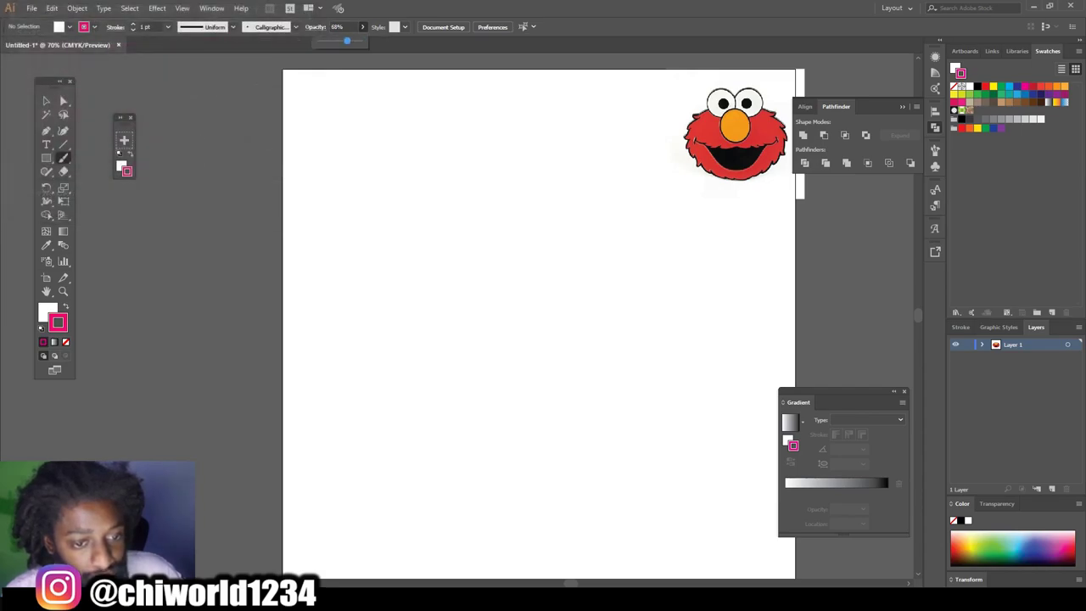
pyautogui.moveTo(549, 350)
pyautogui.mouseDown()
pyautogui.moveTo(538, 279)
pyautogui.moveTo(506, 247)
pyautogui.mouseUp()
pyautogui.moveTo(517, 384); pyautogui.dragTo(475, 280)
pyautogui.moveTo(521, 365)
pyautogui.mouseDown()
pyautogui.moveTo(461, 269)
pyautogui.moveTo(436, 264)
pyautogui.mouseUp()
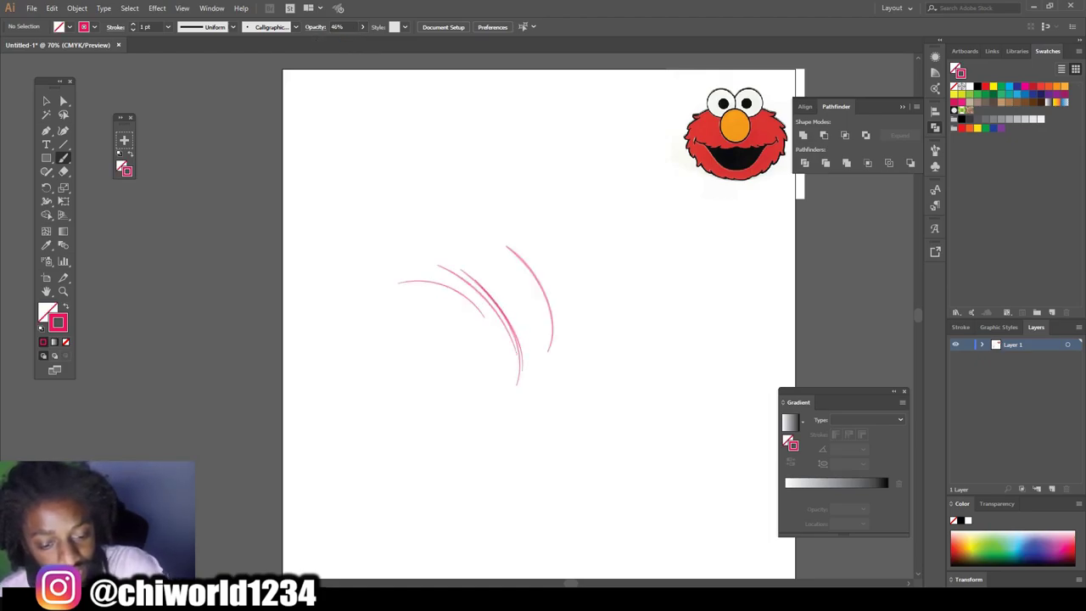
pyautogui.hotkey('ctrl', 'z')
pyautogui.hotkey('ctrl', 'z')
pyautogui.hotkey('ctrl', 'z')
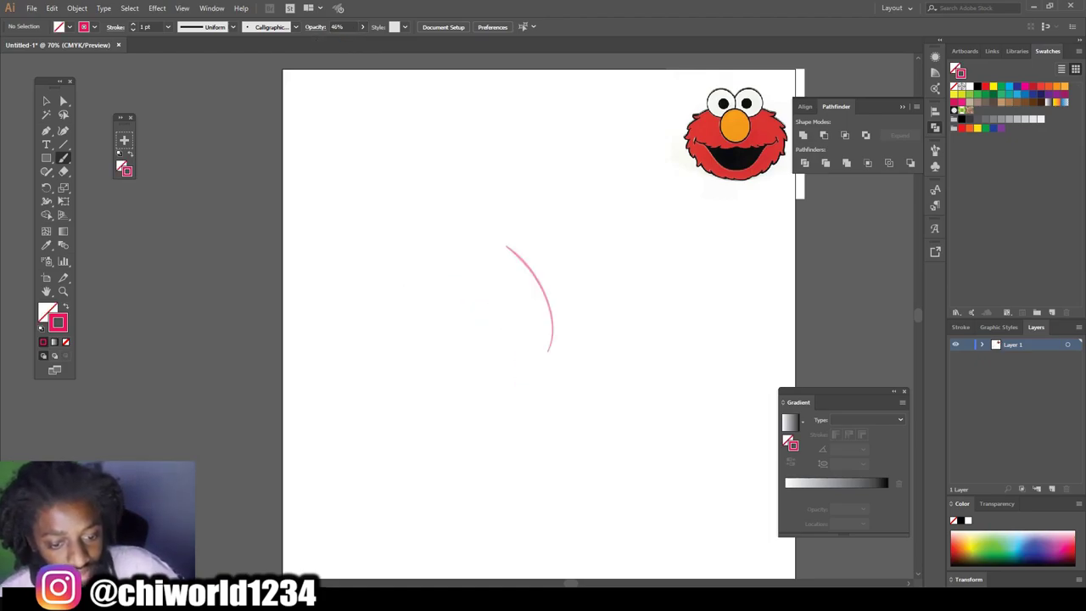
pyautogui.hotkey('ctrl', 'z')
pyautogui.click(362, 26)
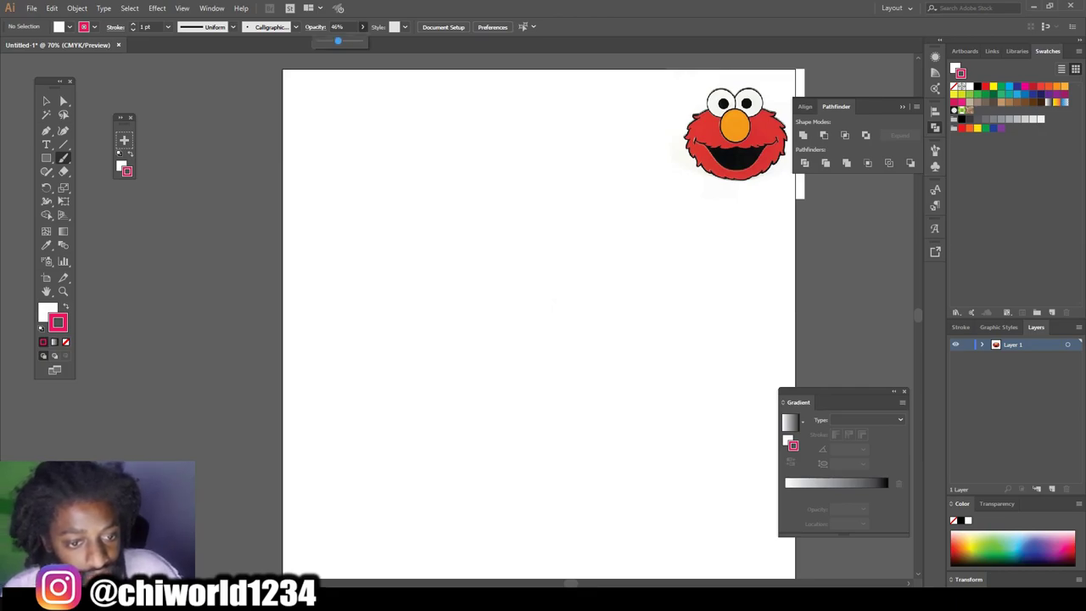
pyautogui.press('Escape')
# At 24% opacity, sketch the large rough pink oval of Elmo's head
pyautogui.press('/')
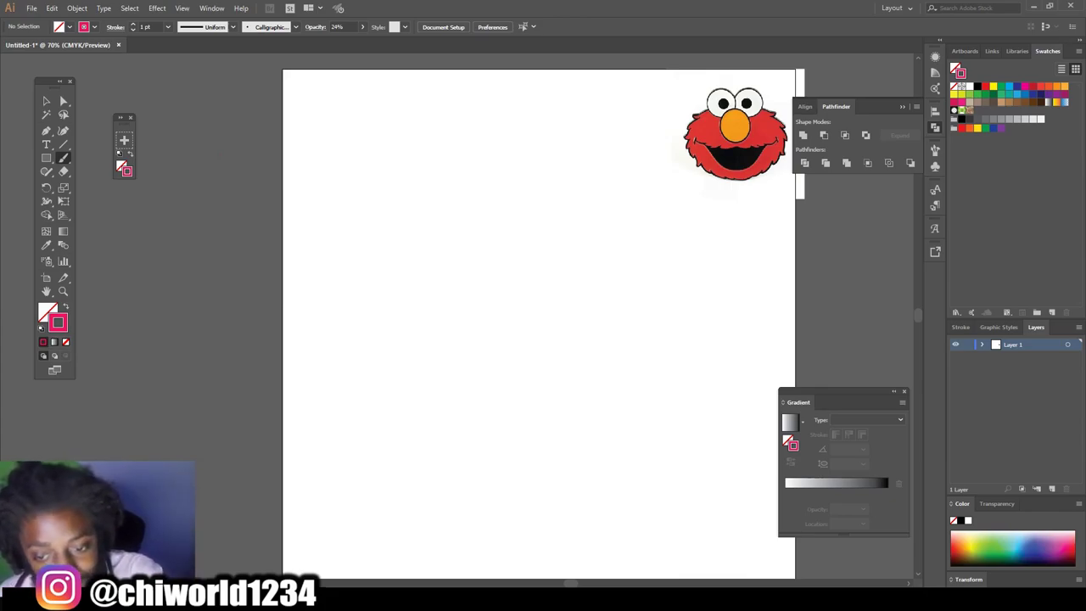
pyautogui.moveTo(492, 465); pyautogui.dragTo(589, 470)
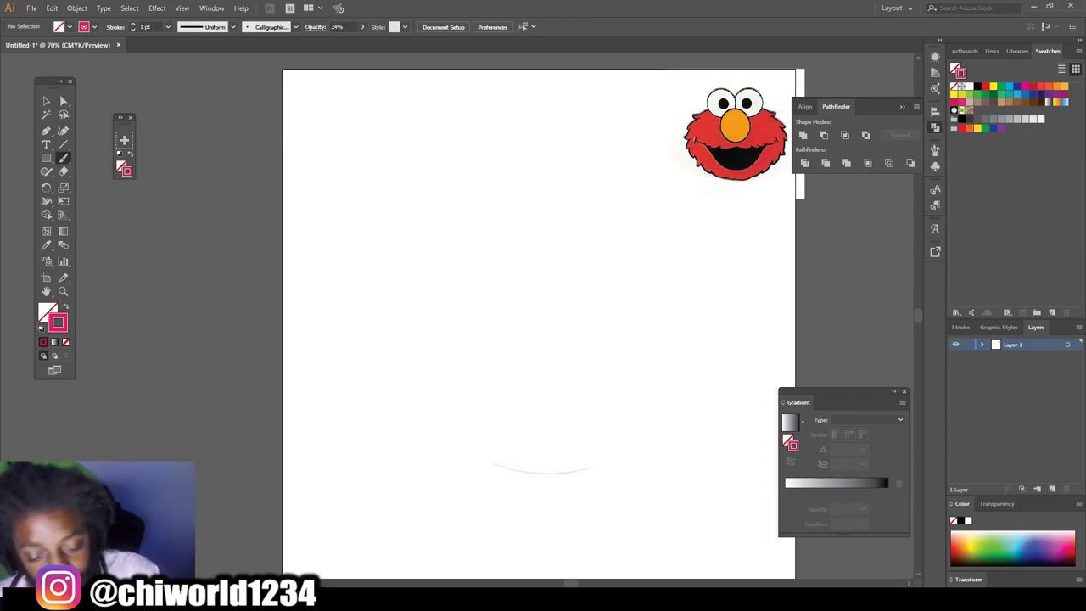
pyautogui.moveTo(526, 483)
pyautogui.mouseDown()
pyautogui.moveTo(655, 452)
pyautogui.moveTo(693, 383)
pyautogui.moveTo(696, 331)
pyautogui.moveTo(606, 286)
pyautogui.moveTo(511, 271)
pyautogui.moveTo(407, 339)
pyautogui.moveTo(389, 394)
pyautogui.moveTo(397, 426)
pyautogui.mouseUp()
pyautogui.moveTo(397, 382)
pyautogui.mouseDown()
pyautogui.moveTo(438, 448)
pyautogui.moveTo(553, 488)
pyautogui.mouseUp()
pyautogui.moveTo(701, 377); pyautogui.dragTo(543, 502)
pyautogui.moveTo(658, 435); pyautogui.dragTo(415, 475)
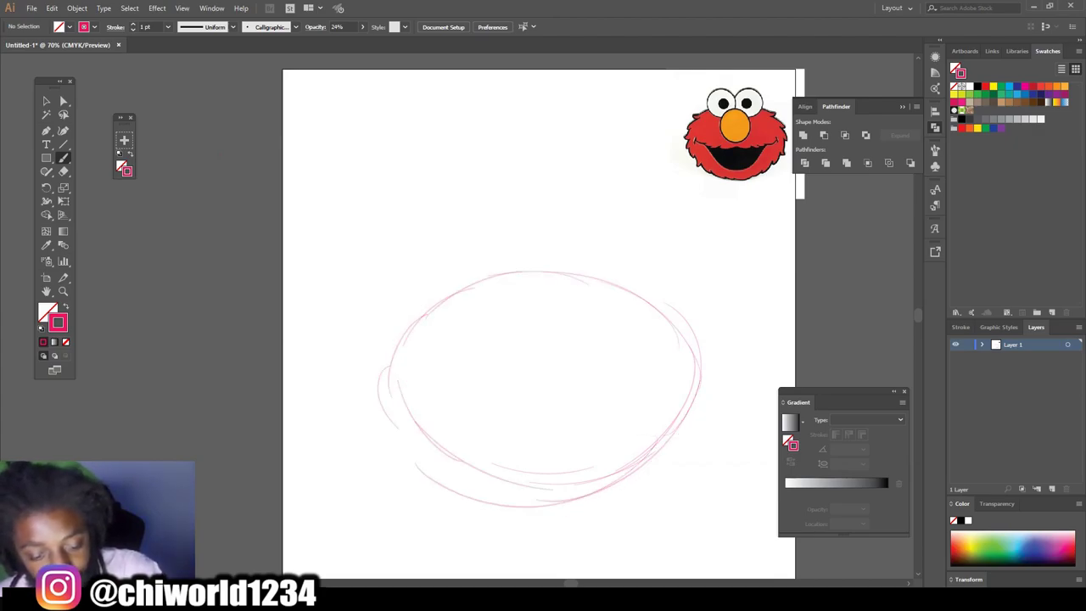
pyautogui.moveTo(398, 414)
pyautogui.mouseDown()
pyautogui.moveTo(548, 502)
pyautogui.moveTo(465, 496)
pyautogui.moveTo(438, 474)
pyautogui.moveTo(531, 507)
pyautogui.moveTo(655, 458)
pyautogui.mouseUp()
pyautogui.moveTo(697, 411); pyautogui.dragTo(614, 490)
pyautogui.moveTo(674, 324); pyautogui.dragTo(707, 441)
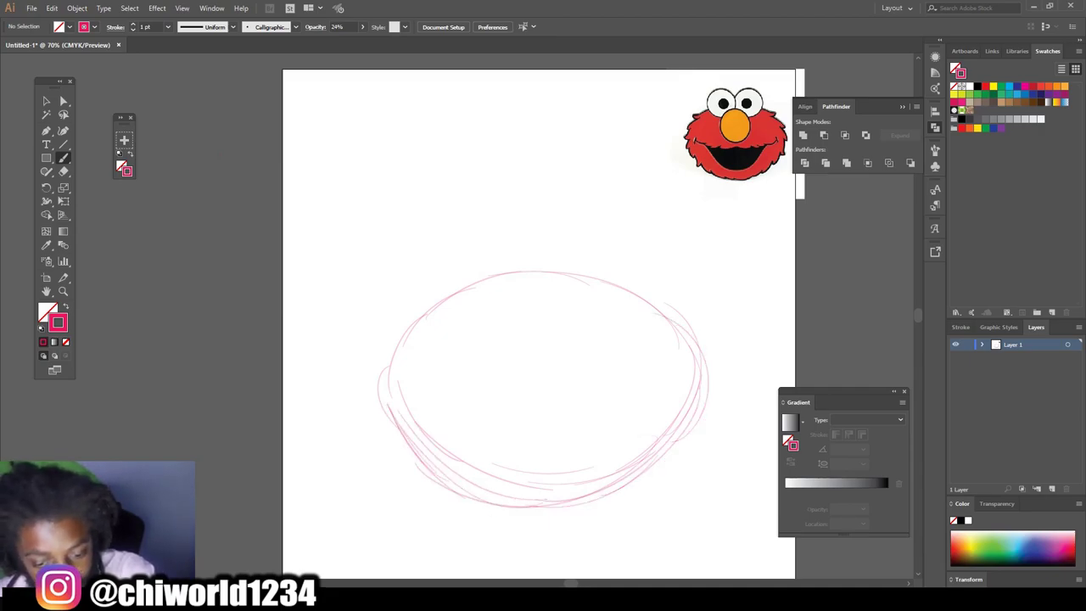
pyautogui.moveTo(694, 347); pyautogui.dragTo(538, 276)
pyautogui.moveTo(369, 401); pyautogui.dragTo(419, 441)
pyautogui.moveTo(461, 483)
pyautogui.mouseDown()
pyautogui.moveTo(378, 406)
pyautogui.moveTo(373, 332)
pyautogui.mouseUp()
pyautogui.moveTo(377, 397); pyautogui.dragTo(420, 315)
# Sketch and reinforce a smaller nose circle near the top of the oval
pyautogui.moveTo(543, 380); pyautogui.dragTo(585, 293)
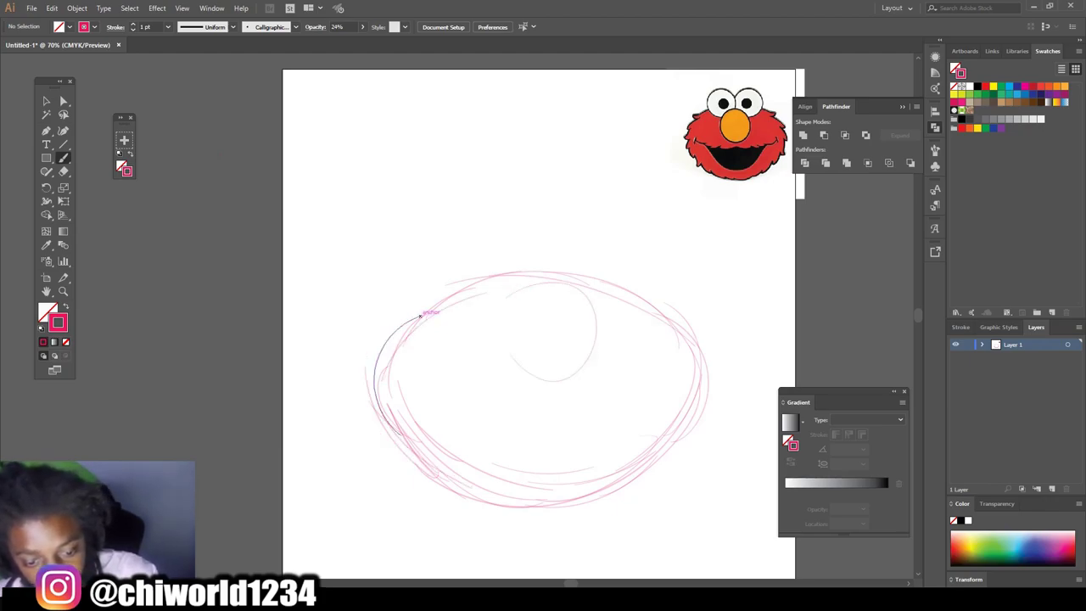
pyautogui.moveTo(584, 364); pyautogui.dragTo(552, 285)
pyautogui.moveTo(512, 388); pyautogui.dragTo(494, 365)
pyautogui.moveTo(594, 331); pyautogui.dragTo(543, 384)
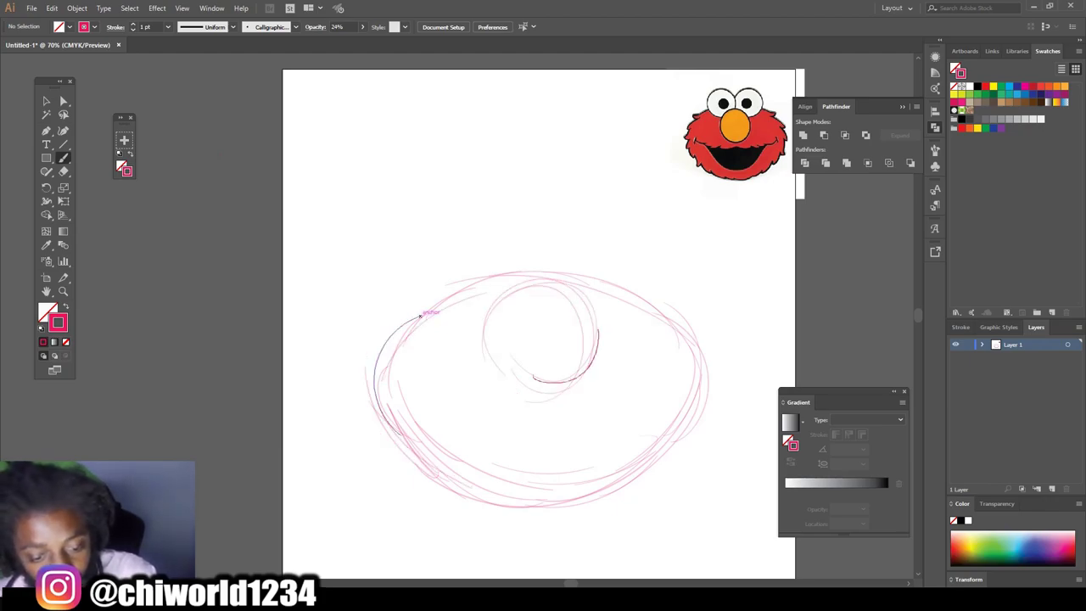
pyautogui.moveTo(483, 342); pyautogui.dragTo(597, 339)
pyautogui.moveTo(486, 346)
pyautogui.mouseDown()
pyautogui.moveTo(523, 392)
pyautogui.moveTo(594, 288)
pyautogui.mouseUp()
pyautogui.moveTo(526, 388); pyautogui.dragTo(490, 354)
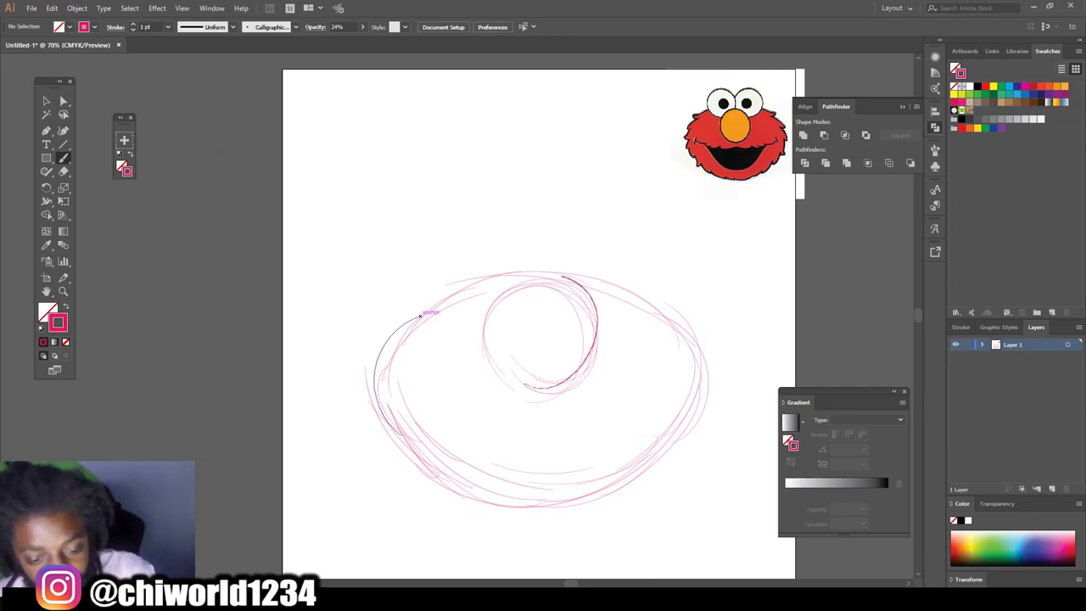
pyautogui.moveTo(555, 398)
pyautogui.mouseDown()
pyautogui.moveTo(504, 349)
pyautogui.moveTo(503, 297)
pyautogui.moveTo(491, 369)
pyautogui.moveTo(531, 292)
pyautogui.mouseUp()
pyautogui.moveTo(516, 380); pyautogui.dragTo(584, 344)
pyautogui.moveTo(547, 393); pyautogui.dragTo(592, 290)
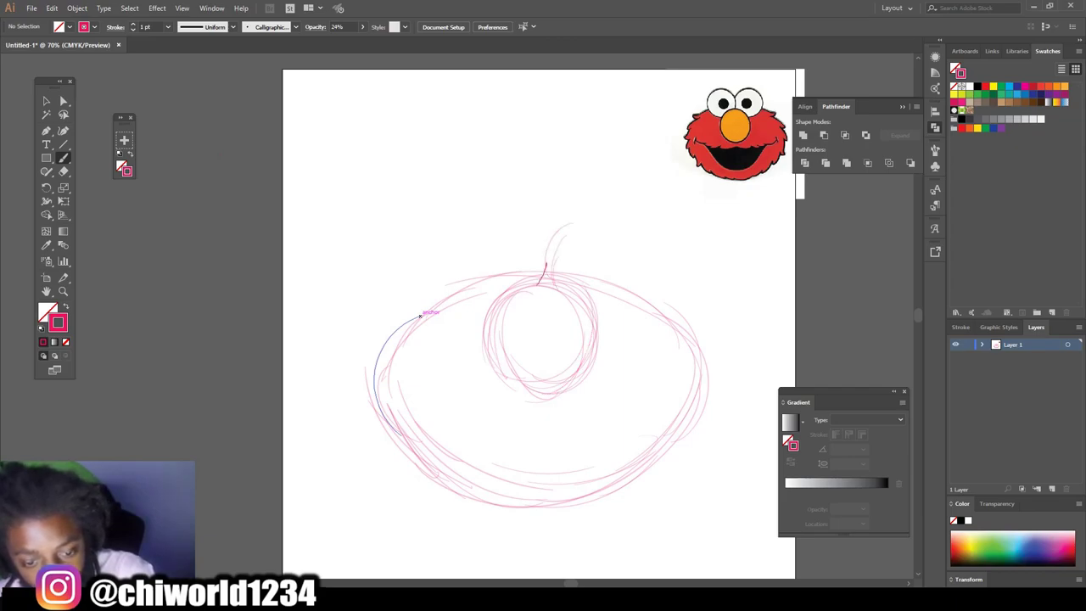
# Sketch two overlapping eye circles above the nose
pyautogui.moveTo(546, 276)
pyautogui.mouseDown()
pyautogui.moveTo(514, 212)
pyautogui.moveTo(458, 222)
pyautogui.moveTo(441, 288)
pyautogui.moveTo(440, 263)
pyautogui.mouseUp()
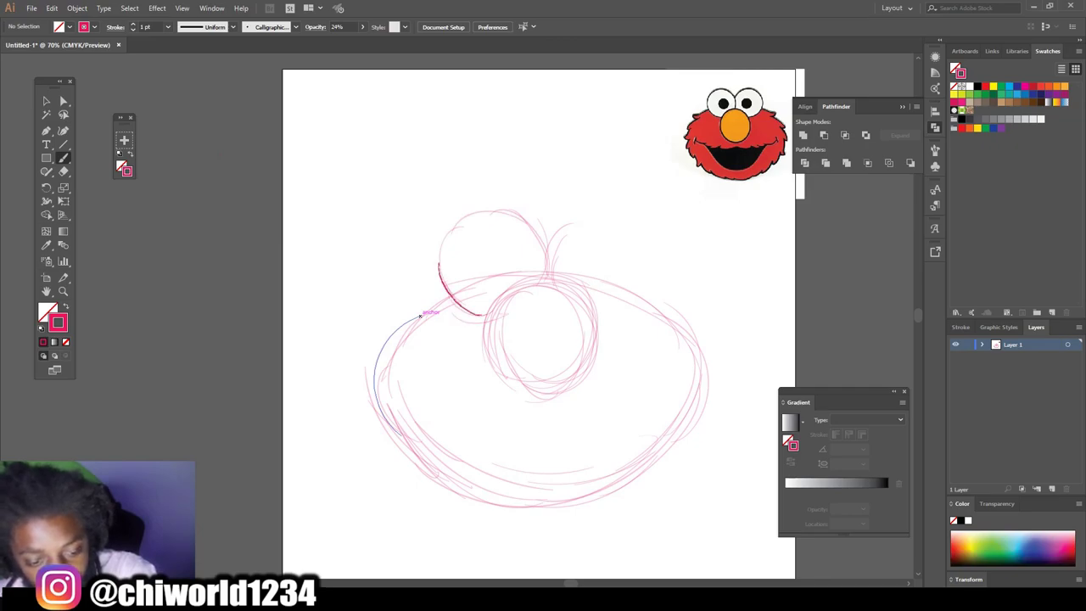
pyautogui.moveTo(463, 302); pyautogui.dragTo(448, 237)
pyautogui.moveTo(615, 298)
pyautogui.mouseDown()
pyautogui.moveTo(633, 251)
pyautogui.moveTo(614, 222)
pyautogui.mouseUp()
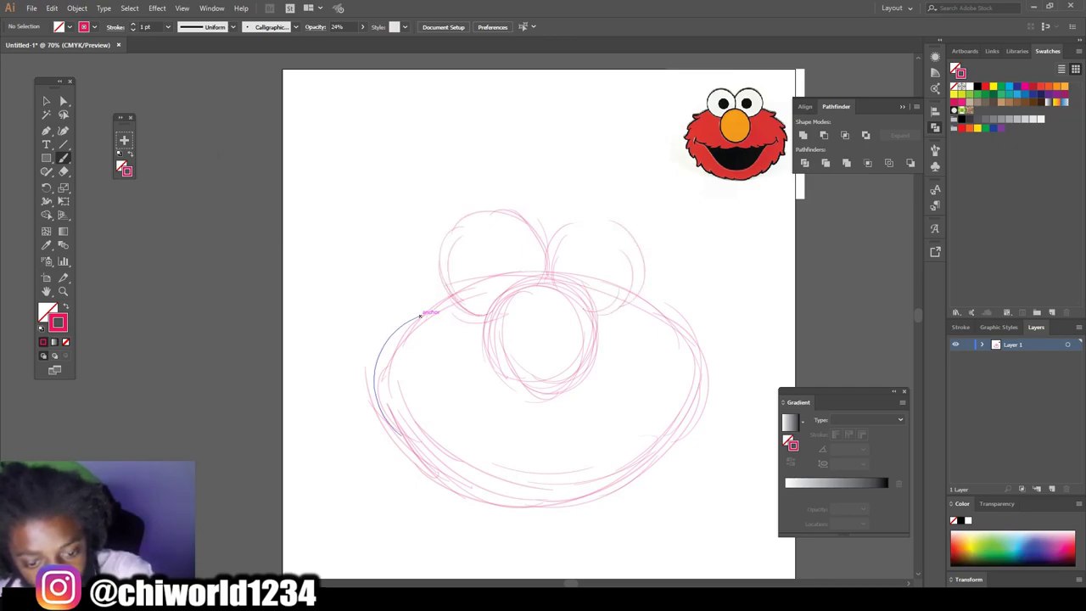
pyautogui.moveTo(632, 273); pyautogui.dragTo(584, 215)
pyautogui.moveTo(636, 290); pyautogui.dragTo(627, 231)
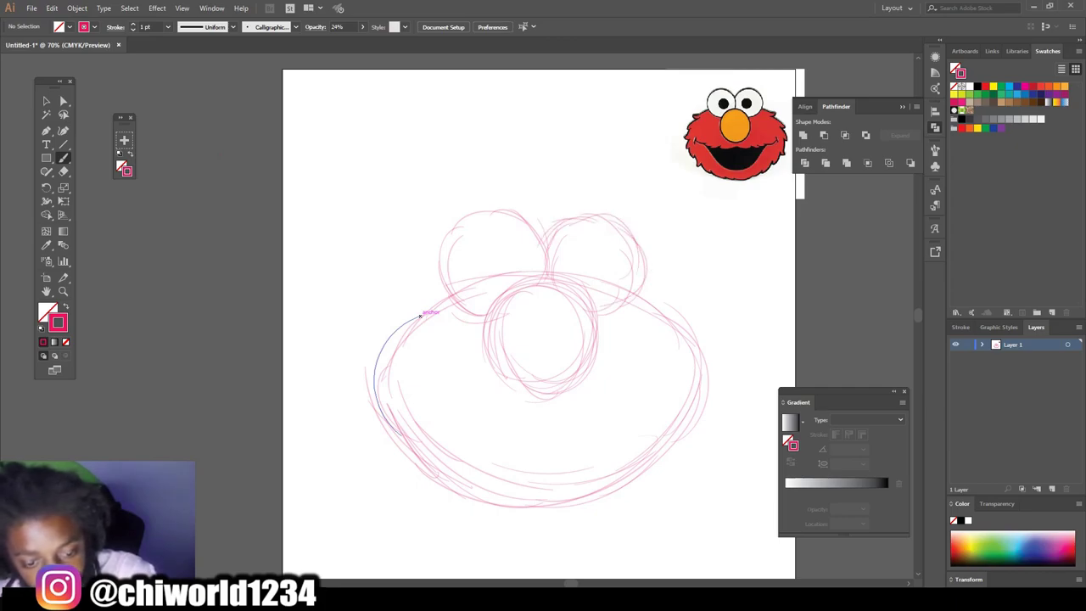
pyautogui.moveTo(637, 308)
pyautogui.mouseDown()
pyautogui.moveTo(626, 223)
pyautogui.moveTo(553, 212)
pyautogui.mouseUp()
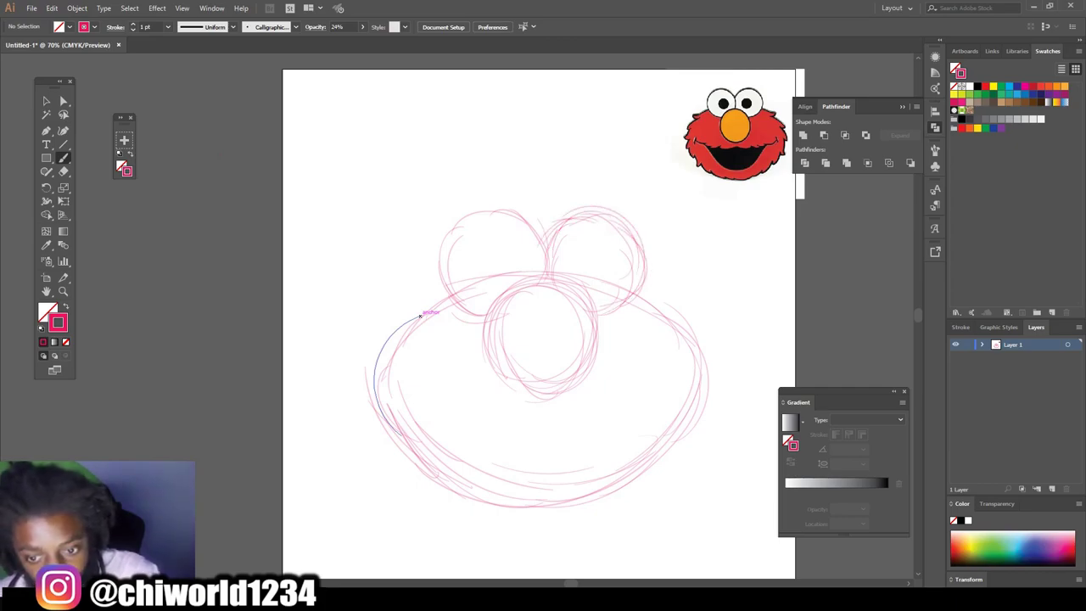
# Refine the nose circle and retrace the right, left and bottom head outline
pyautogui.moveTo(570, 384); pyautogui.dragTo(597, 293)
pyautogui.moveTo(592, 349); pyautogui.dragTo(490, 334)
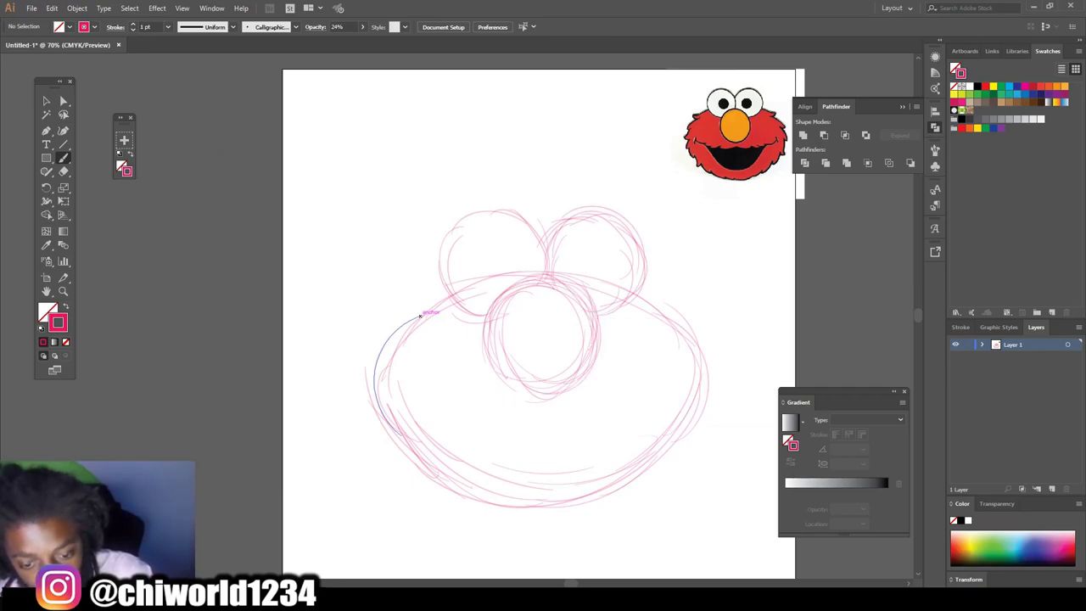
pyautogui.moveTo(638, 292)
pyautogui.mouseDown()
pyautogui.moveTo(703, 332)
pyautogui.moveTo(728, 377)
pyautogui.moveTo(728, 419)
pyautogui.mouseUp()
pyautogui.moveTo(728, 376)
pyautogui.mouseDown()
pyautogui.moveTo(717, 443)
pyautogui.moveTo(586, 543)
pyautogui.mouseUp()
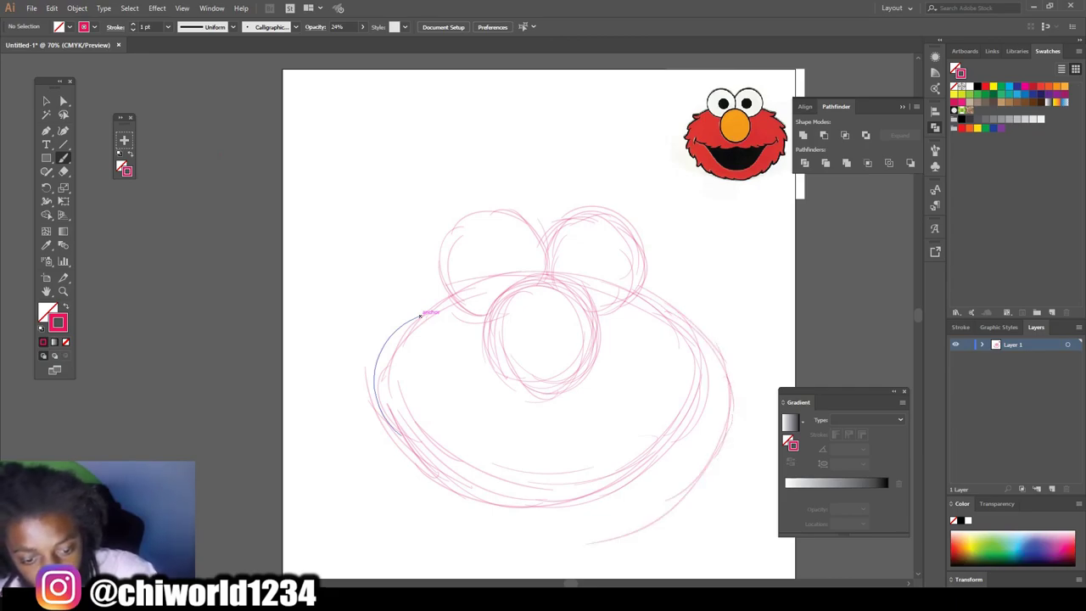
pyautogui.moveTo(450, 298)
pyautogui.mouseDown()
pyautogui.moveTo(373, 344)
pyautogui.moveTo(438, 509)
pyautogui.mouseUp()
pyautogui.moveTo(653, 509); pyautogui.dragTo(441, 547)
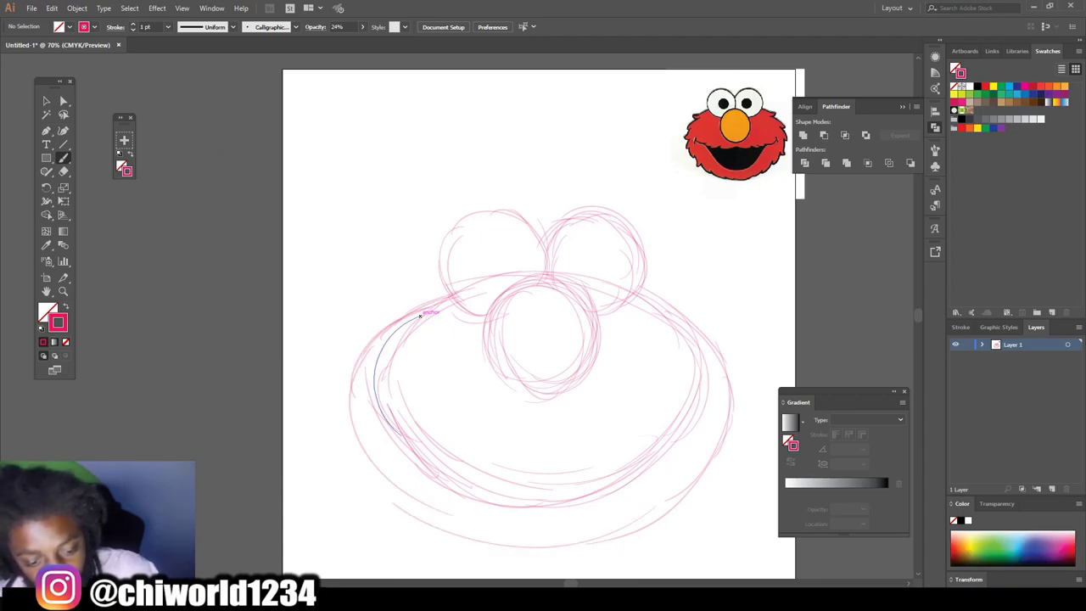
pyautogui.moveTo(349, 453); pyautogui.dragTo(483, 545)
pyautogui.moveTo(377, 487); pyautogui.dragTo(380, 492)
# Undo a stray mark and start the horizontal mouth line across the lower face
pyautogui.hotkey('ctrl', 'z')
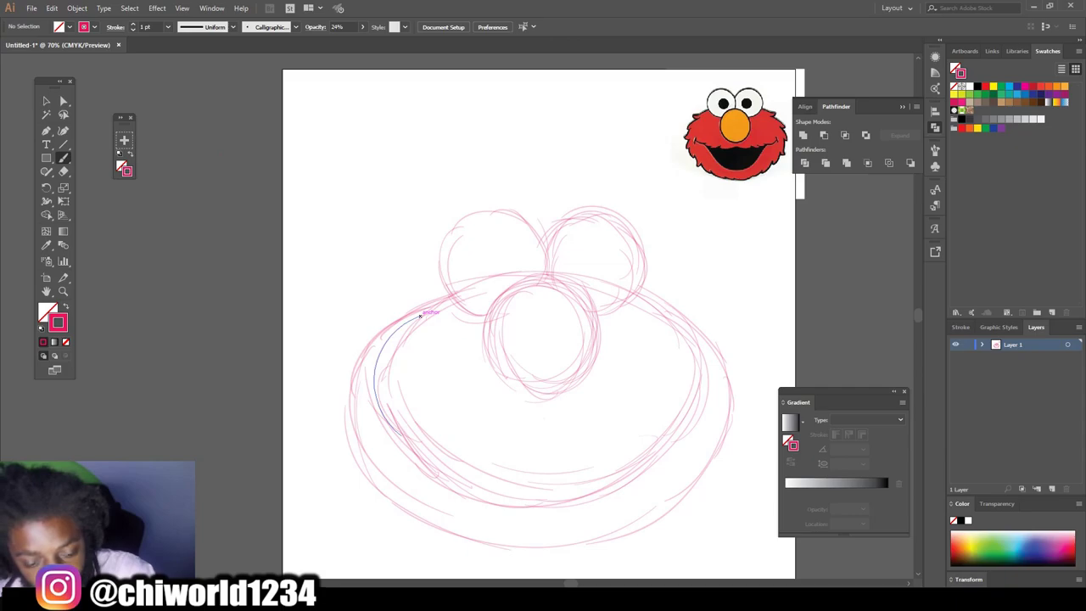
pyautogui.moveTo(589, 424)
pyautogui.mouseDown()
pyautogui.moveTo(495, 428)
pyautogui.moveTo(583, 429)
pyautogui.mouseUp()
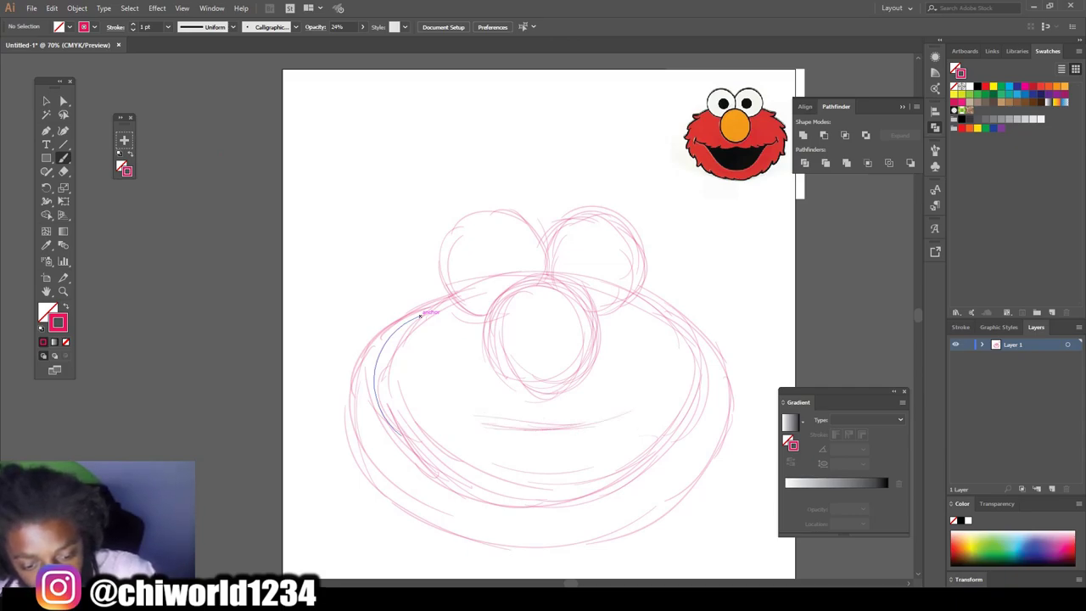
pyautogui.moveTo(485, 416)
pyautogui.mouseDown()
pyautogui.moveTo(626, 419)
pyautogui.moveTo(698, 386)
pyautogui.mouseUp()
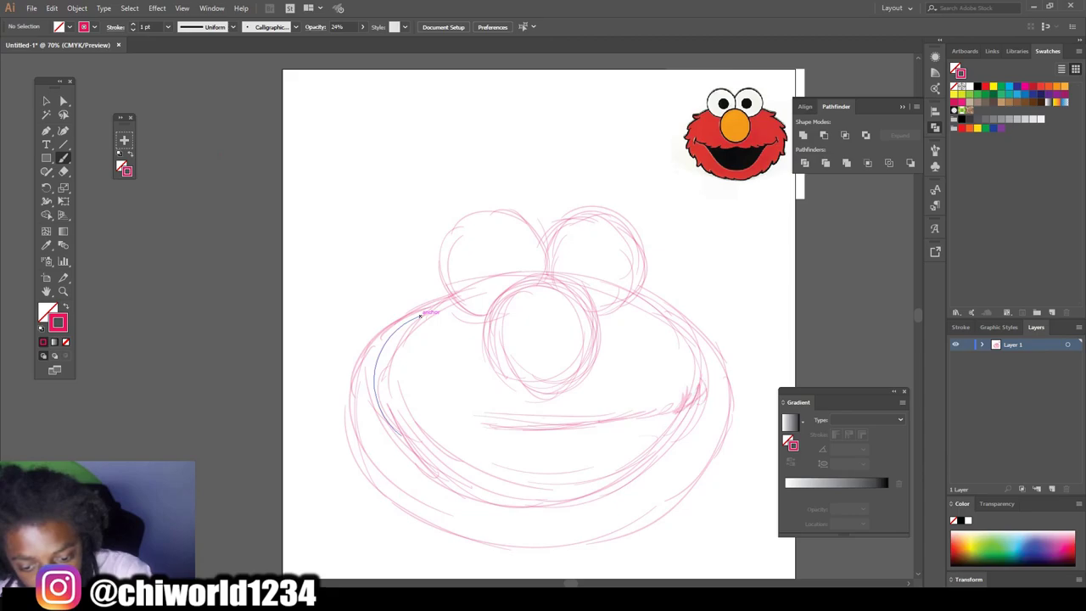
# Extend the mouth line leftward, curving up at the left corner
pyautogui.moveTo(692, 400); pyautogui.dragTo(571, 424)
pyautogui.moveTo(571, 426); pyautogui.dragTo(390, 418)
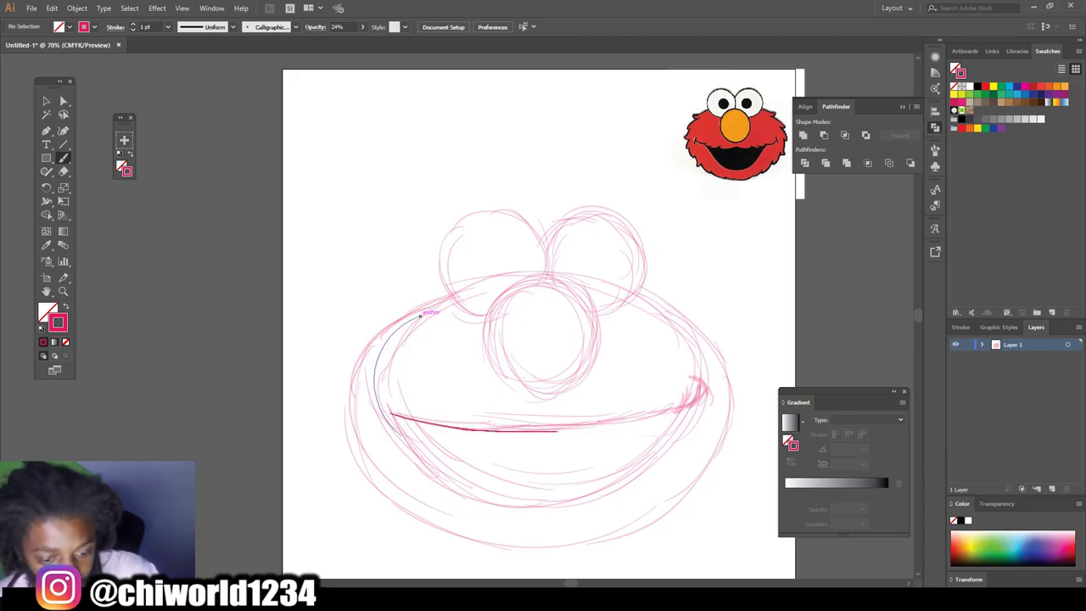
pyautogui.moveTo(480, 424)
pyautogui.mouseDown()
pyautogui.moveTo(387, 406)
pyautogui.moveTo(379, 393)
pyautogui.moveTo(402, 413)
pyautogui.mouseUp()
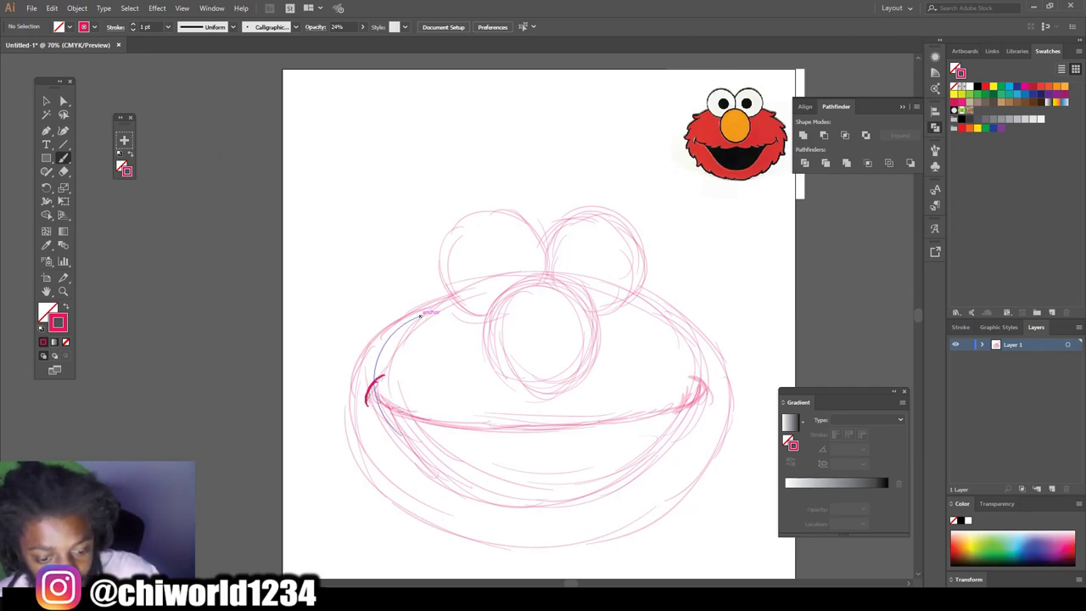
pyautogui.moveTo(382, 373); pyautogui.dragTo(365, 397)
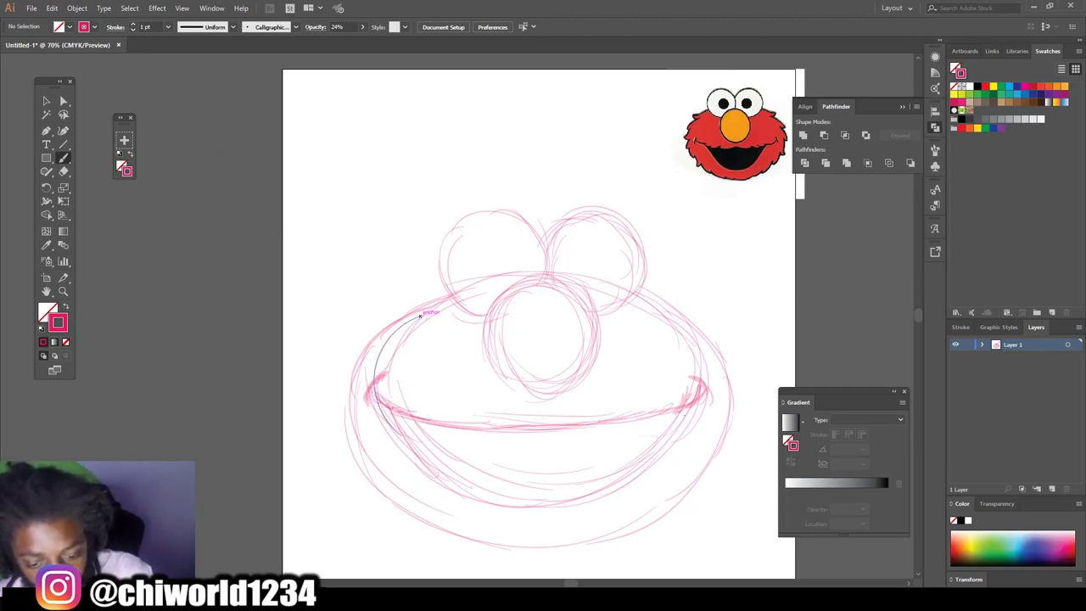
# Draw the wide lower mouth curve from cheek to cheek
pyautogui.moveTo(670, 410); pyautogui.dragTo(583, 497)
pyautogui.moveTo(643, 439)
pyautogui.mouseDown()
pyautogui.moveTo(558, 512)
pyautogui.moveTo(507, 519)
pyautogui.mouseUp()
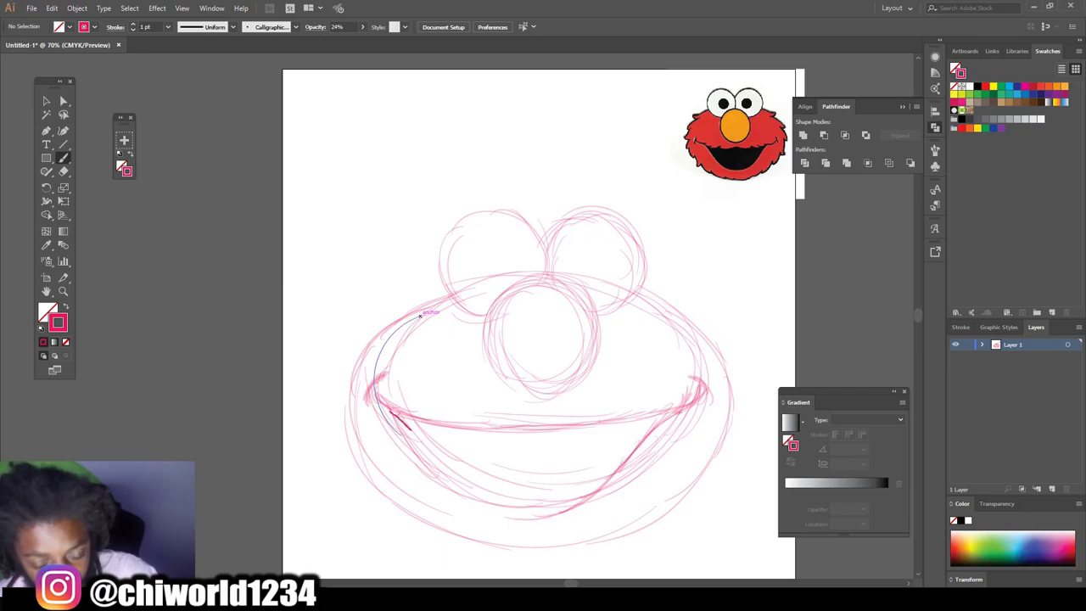
pyautogui.moveTo(370, 400)
pyautogui.mouseDown()
pyautogui.moveTo(472, 506)
pyautogui.moveTo(513, 524)
pyautogui.moveTo(592, 519)
pyautogui.mouseUp()
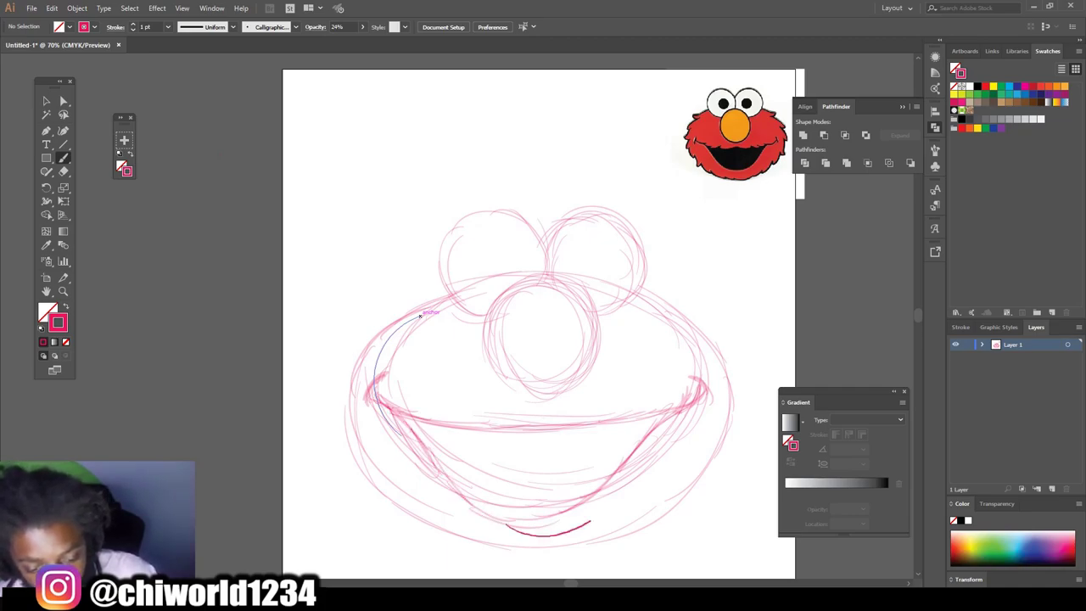
pyautogui.moveTo(505, 529)
pyautogui.mouseDown()
pyautogui.moveTo(604, 512)
pyautogui.moveTo(623, 477)
pyautogui.mouseUp()
pyautogui.moveTo(549, 535); pyautogui.dragTo(452, 497)
pyautogui.moveTo(492, 532); pyautogui.dragTo(609, 500)
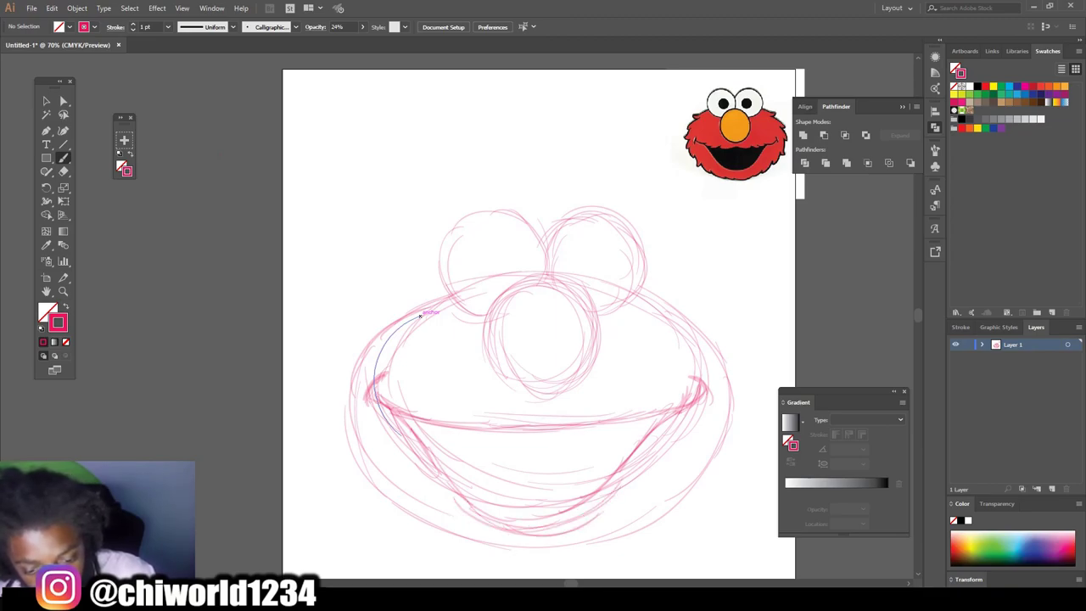
pyautogui.moveTo(558, 531)
pyautogui.mouseDown()
pyautogui.moveTo(626, 481)
pyautogui.moveTo(683, 417)
pyautogui.mouseUp()
pyautogui.moveTo(628, 473)
pyautogui.mouseDown()
pyautogui.moveTo(693, 405)
pyautogui.moveTo(463, 524)
pyautogui.moveTo(439, 454)
pyautogui.mouseUp()
pyautogui.moveTo(471, 510)
pyautogui.mouseDown()
pyautogui.moveTo(434, 461)
pyautogui.moveTo(624, 485)
pyautogui.mouseUp()
pyautogui.moveTo(528, 533); pyautogui.dragTo(637, 463)
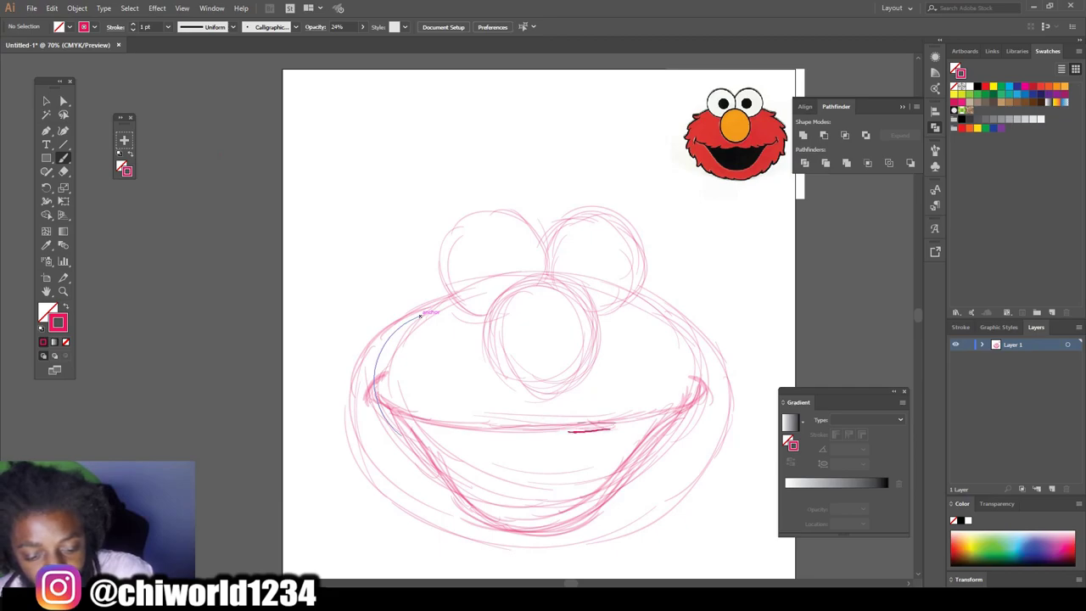
# Add fur texture along the upper mouth line and small pupil circles in both eyes
pyautogui.moveTo(609, 428); pyautogui.dragTo(616, 425)
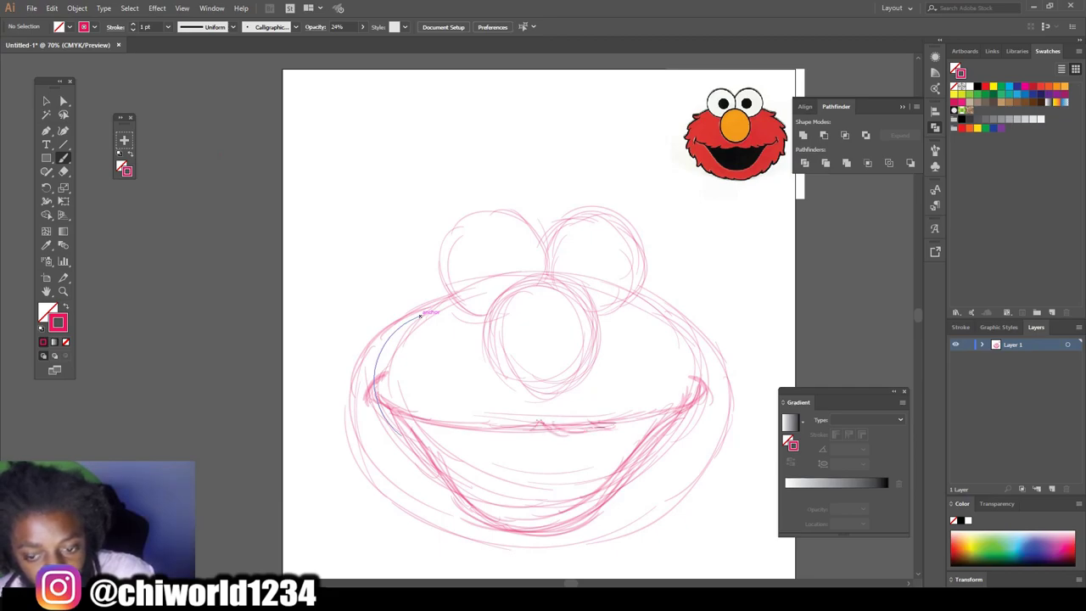
pyautogui.moveTo(515, 433); pyautogui.dragTo(441, 427)
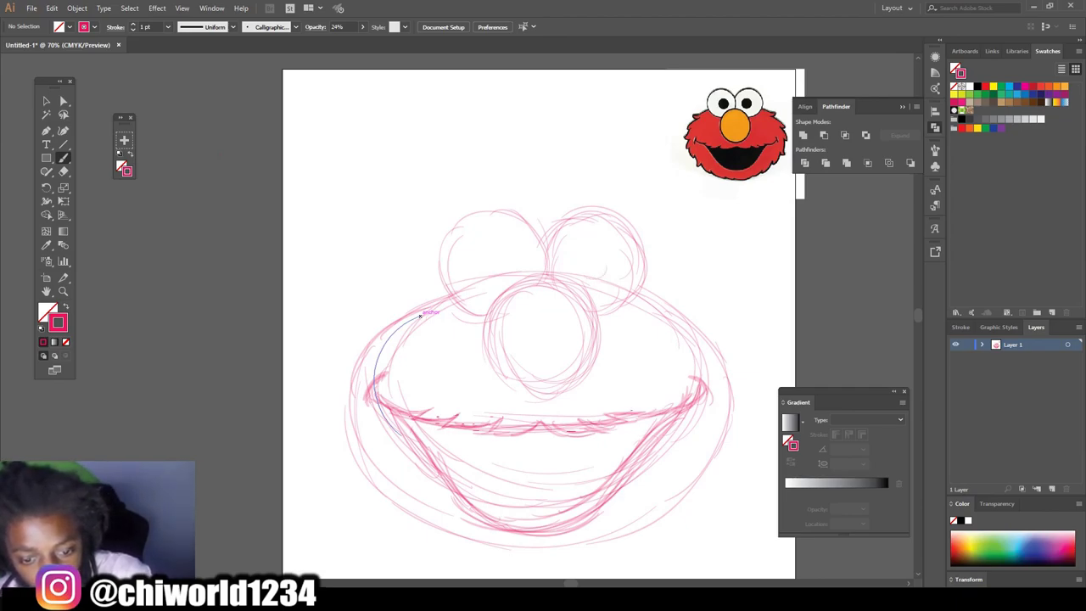
pyautogui.moveTo(587, 247); pyautogui.dragTo(586, 253)
pyautogui.moveTo(499, 244); pyautogui.dragTo(498, 246)
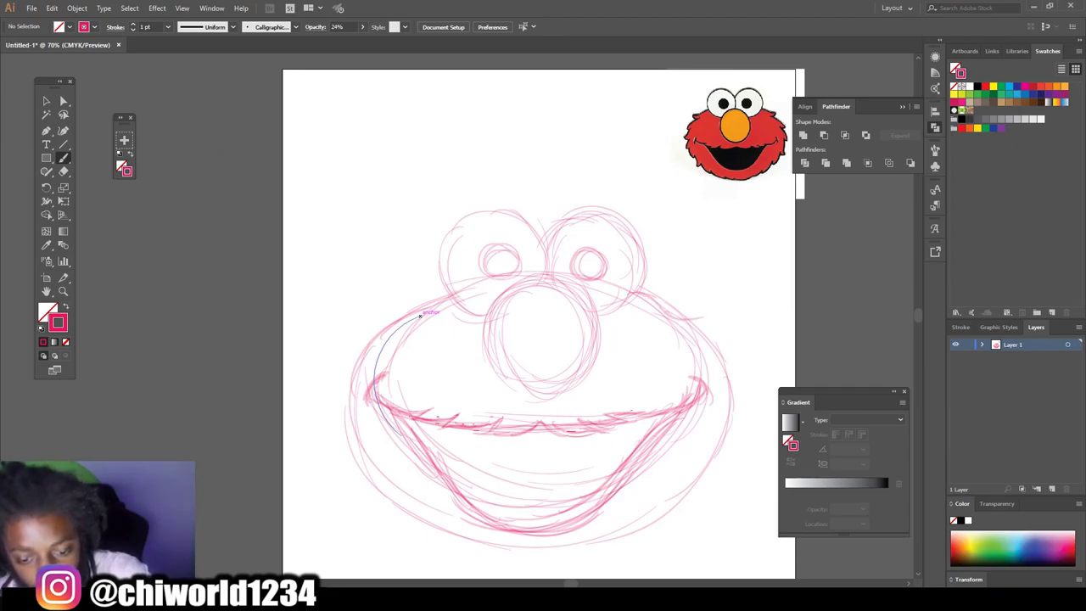
# Sketch fur on the upper right and left cheeks and down the left side
pyautogui.moveTo(636, 292); pyautogui.dragTo(714, 316)
pyautogui.moveTo(680, 334); pyautogui.dragTo(681, 334)
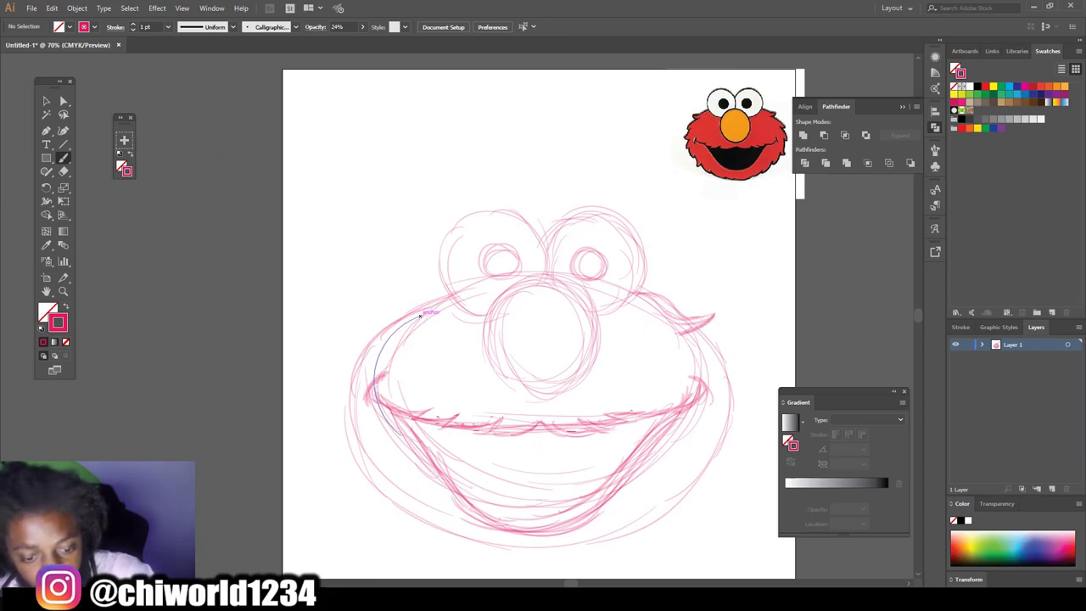
pyautogui.moveTo(426, 296); pyautogui.dragTo(443, 300)
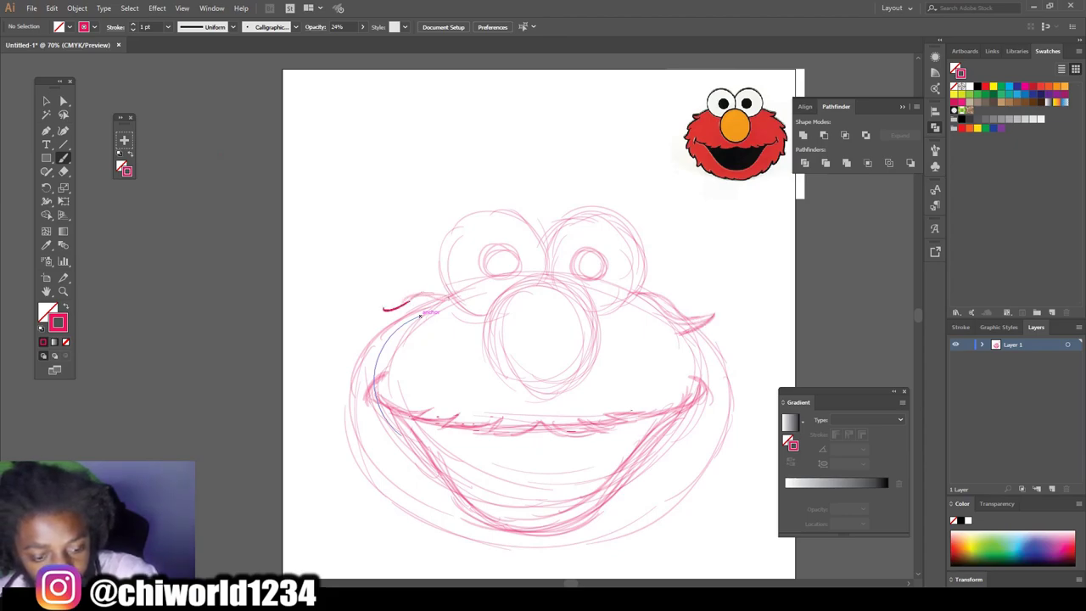
pyautogui.moveTo(381, 311)
pyautogui.mouseDown()
pyautogui.moveTo(431, 312)
pyautogui.moveTo(393, 306)
pyautogui.mouseUp()
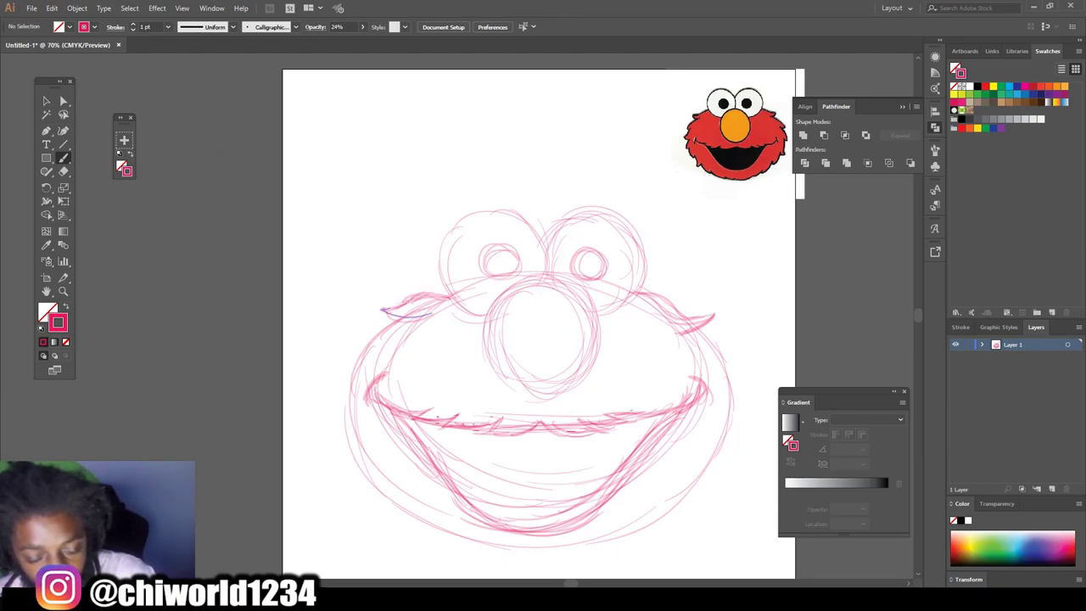
pyautogui.moveTo(376, 333)
pyautogui.mouseDown()
pyautogui.moveTo(359, 347)
pyautogui.moveTo(377, 349)
pyautogui.mouseUp()
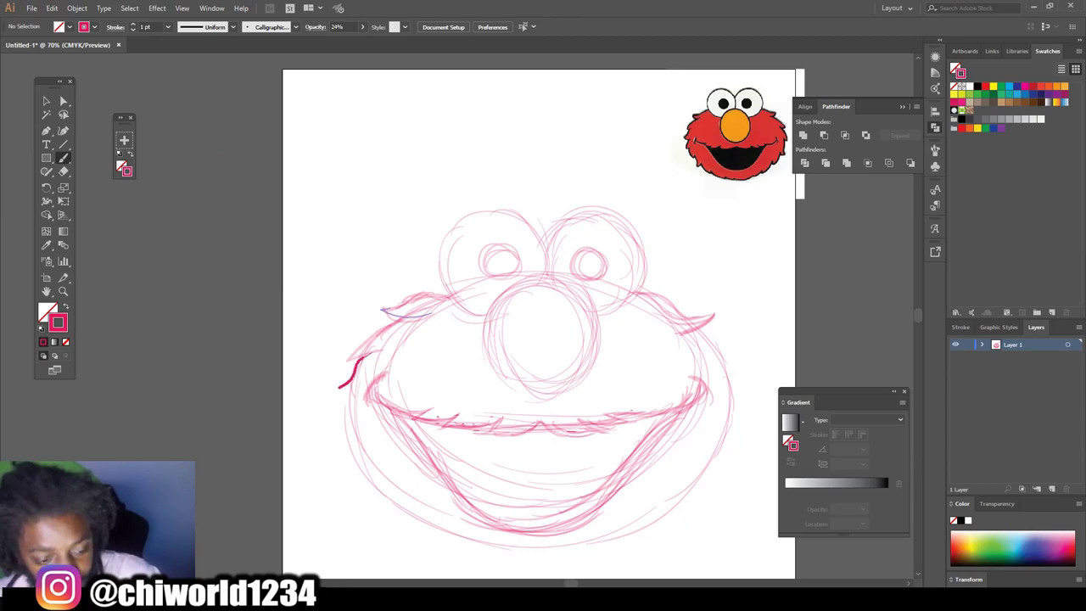
# Add jagged fur along both face edges and retrace the nose with a bolder circle
pyautogui.moveTo(333, 394)
pyautogui.mouseDown()
pyautogui.moveTo(324, 393)
pyautogui.moveTo(373, 509)
pyautogui.moveTo(477, 548)
pyautogui.mouseUp()
pyautogui.moveTo(696, 335)
pyautogui.mouseDown()
pyautogui.moveTo(741, 382)
pyautogui.moveTo(704, 490)
pyautogui.moveTo(630, 536)
pyautogui.moveTo(556, 551)
pyautogui.mouseUp()
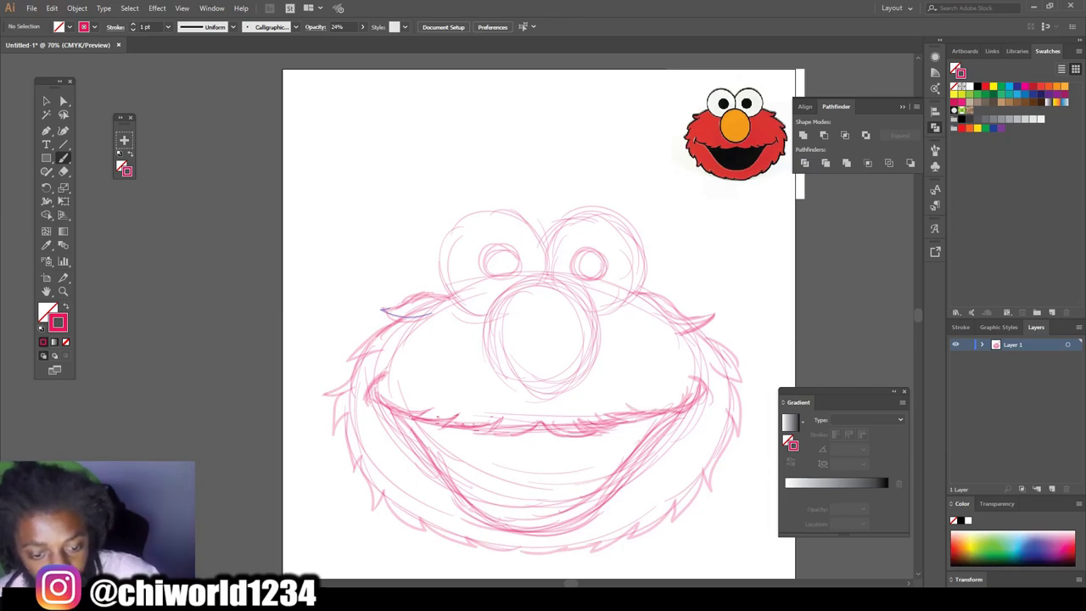
pyautogui.moveTo(543, 284); pyautogui.dragTo(509, 292)
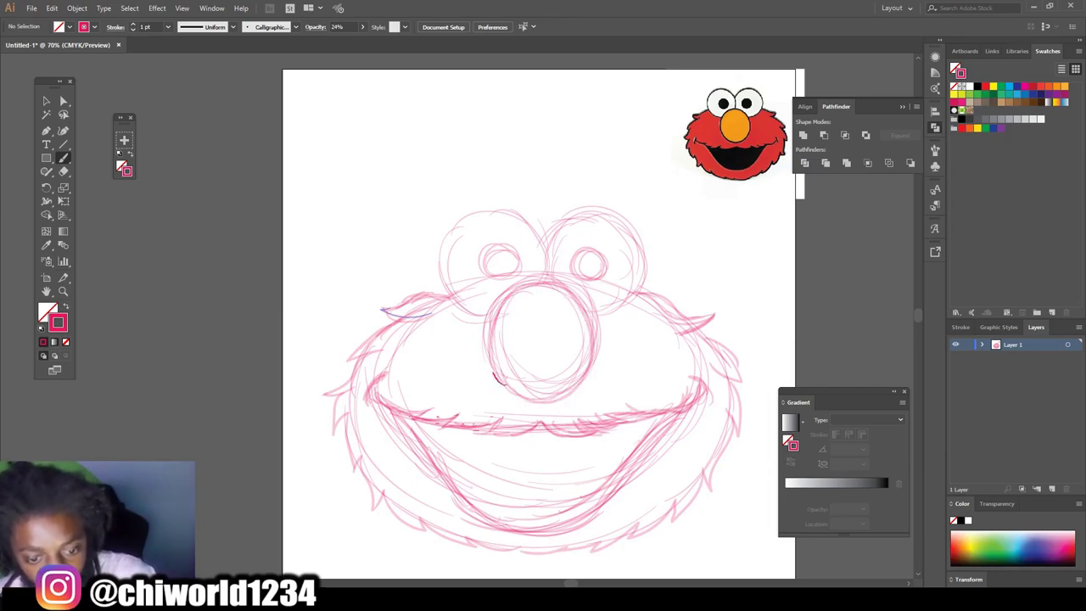
# Select the eye strokes and stretch them taller and wider
pyautogui.press('v')
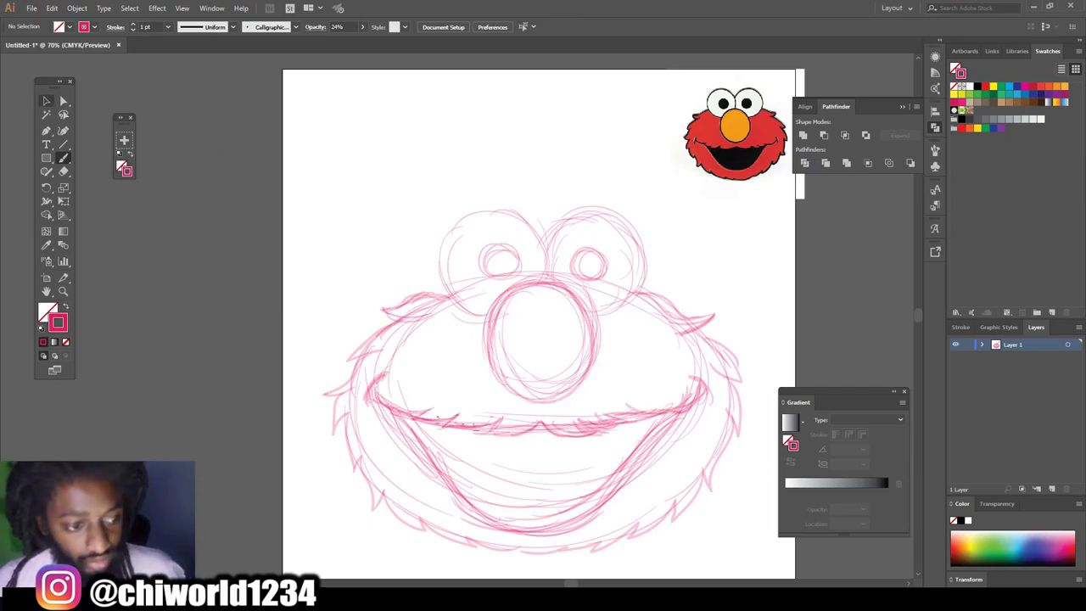
pyautogui.moveTo(399, 174); pyautogui.dragTo(660, 319)
pyautogui.moveTo(543, 203); pyautogui.dragTo(541, 192)
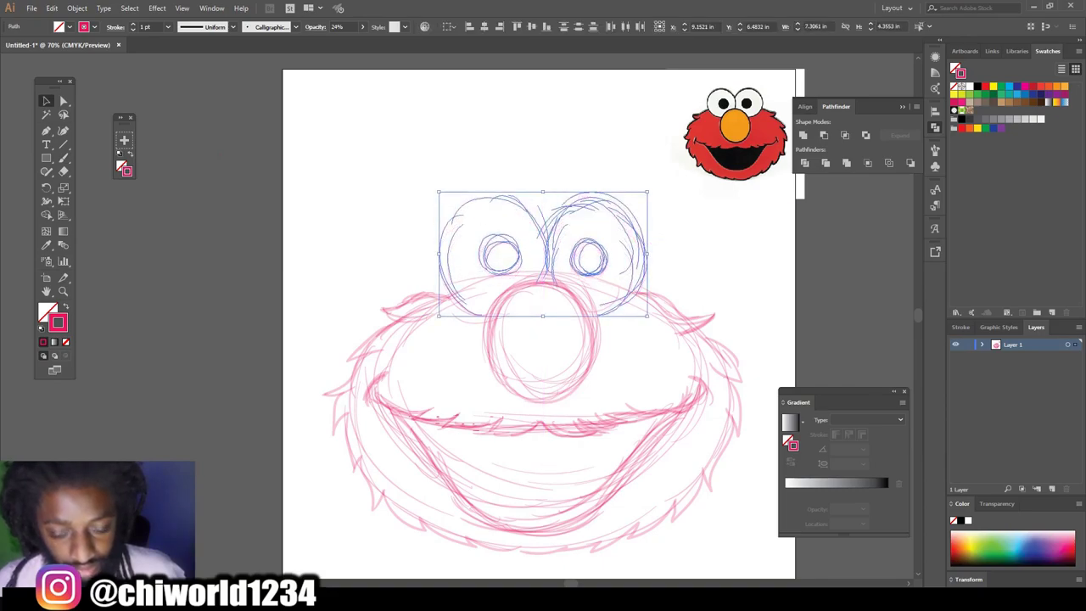
pyautogui.moveTo(647, 253); pyautogui.dragTo(661, 253)
pyautogui.moveTo(438, 252); pyautogui.dragTo(424, 252)
pyautogui.moveTo(662, 253); pyautogui.dragTo(685, 254)
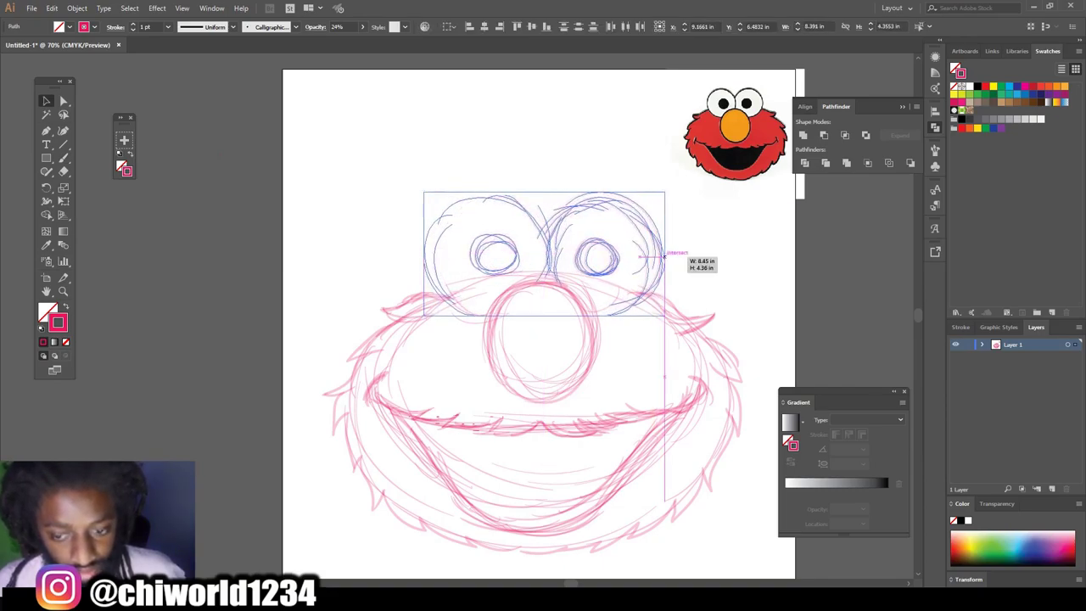
pyautogui.hotkey('ctrl', 'shift', 'a')
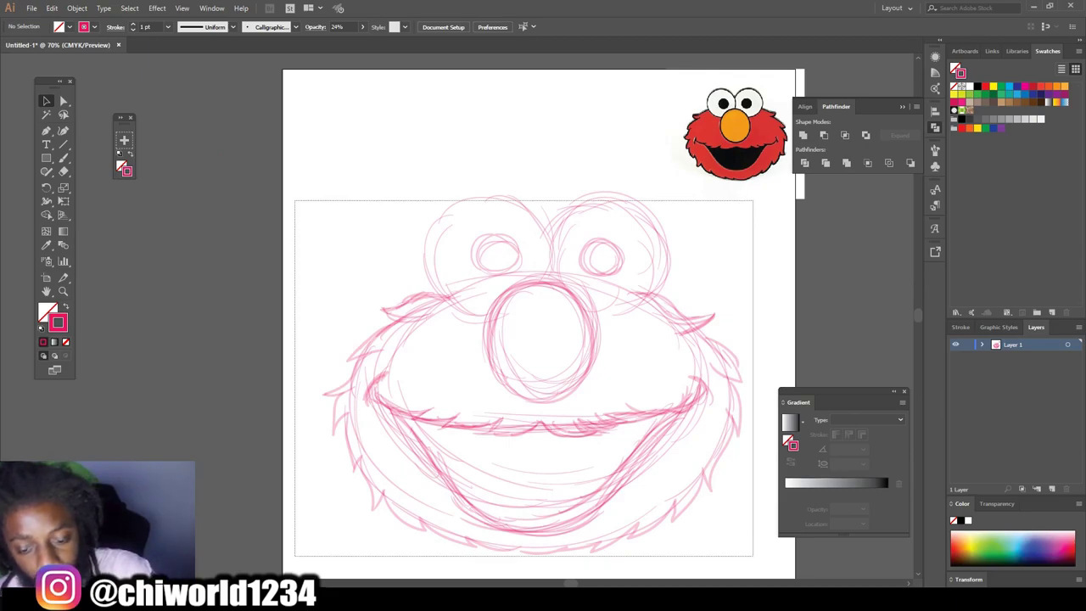
# Fade the whole sketch to 7% opacity and add Layer 2 above it
pyautogui.moveTo(294, 201); pyautogui.dragTo(769, 571)
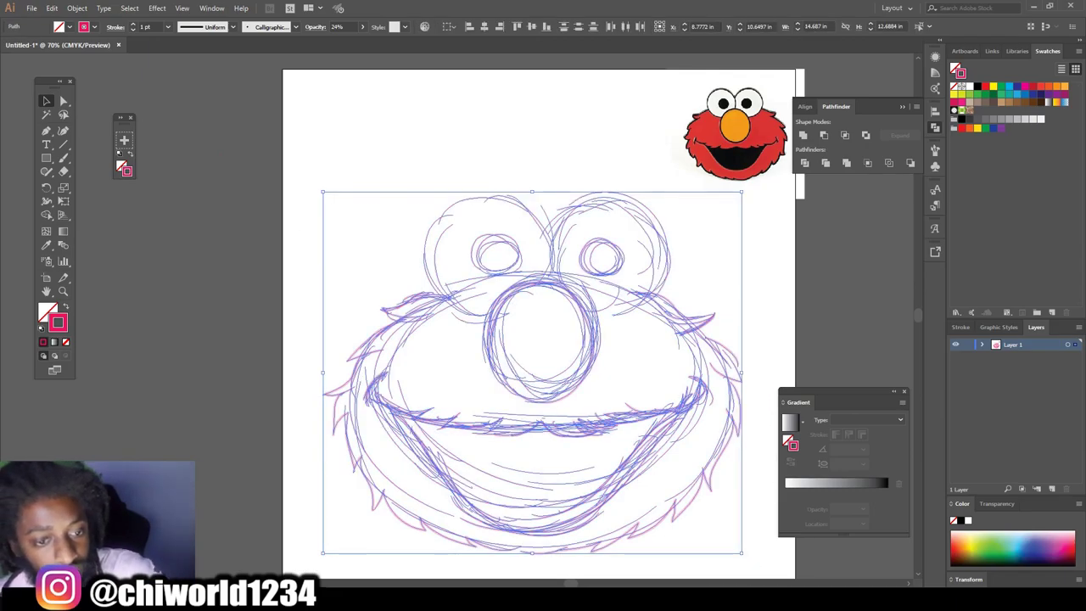
pyautogui.click(362, 26)
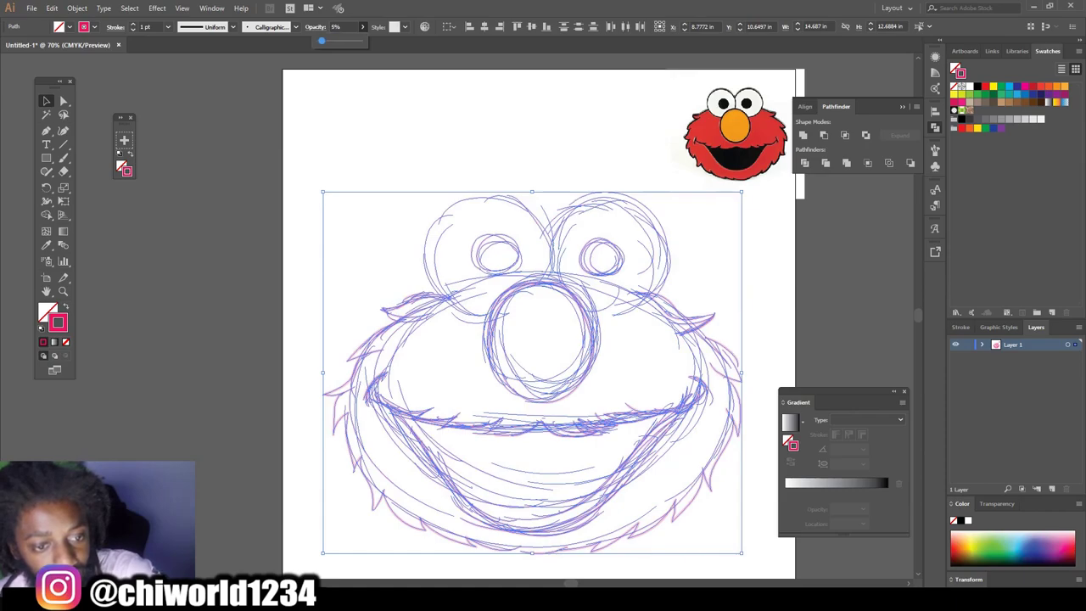
pyautogui.moveTo(321, 40); pyautogui.dragTo(323, 40)
pyautogui.press('Return')
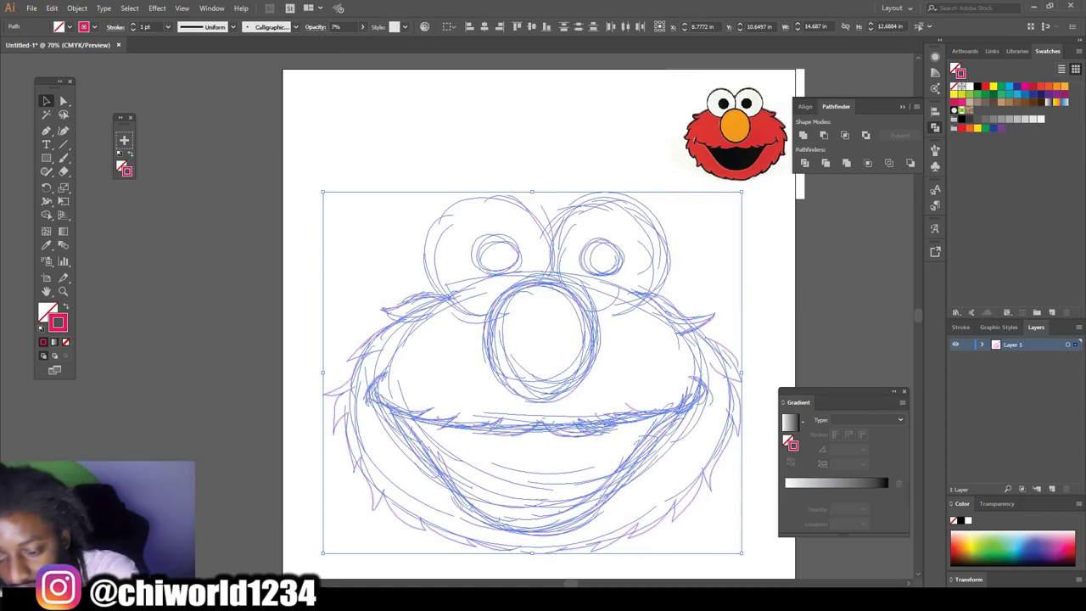
pyautogui.hotkey('ctrl', 'shift', 'a')
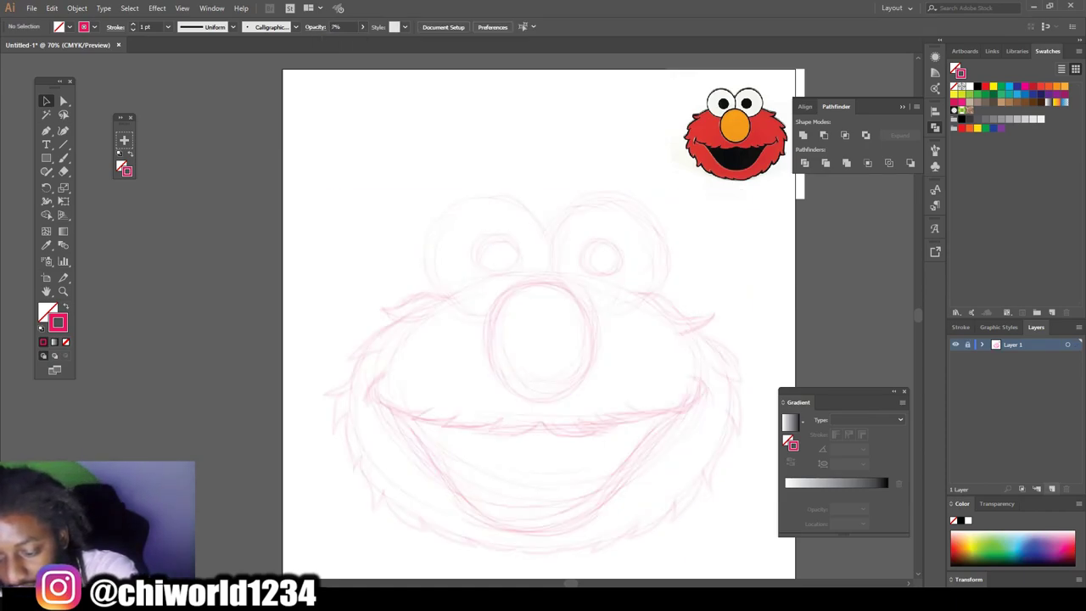
pyautogui.click(1036, 489)
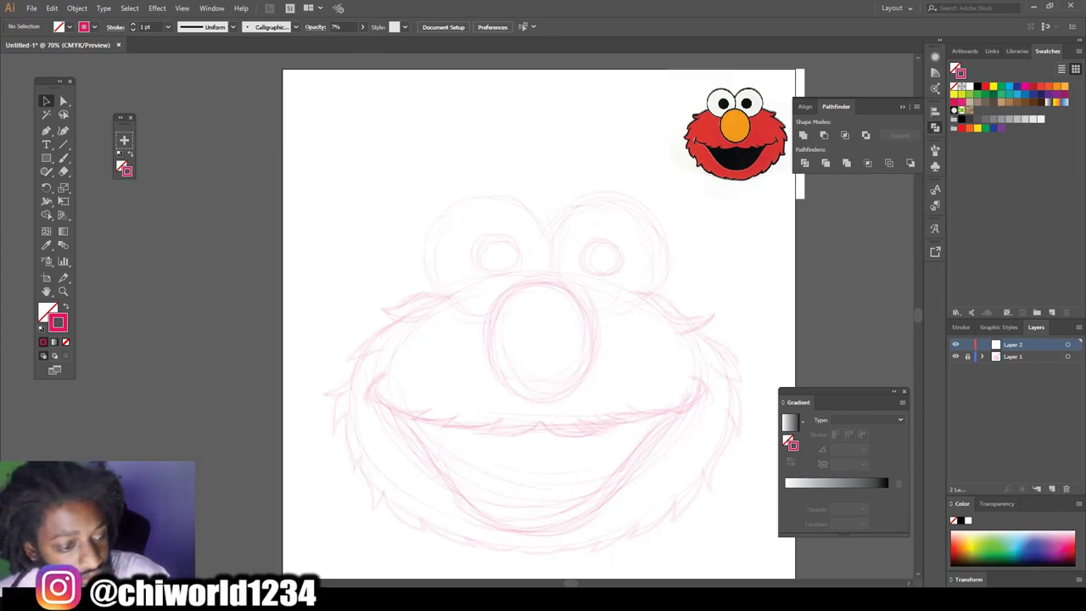
# Reset to a black stroke, pick the Paintbrush, zoom onto the mouth, and set fill to None
pyautogui.press('d')
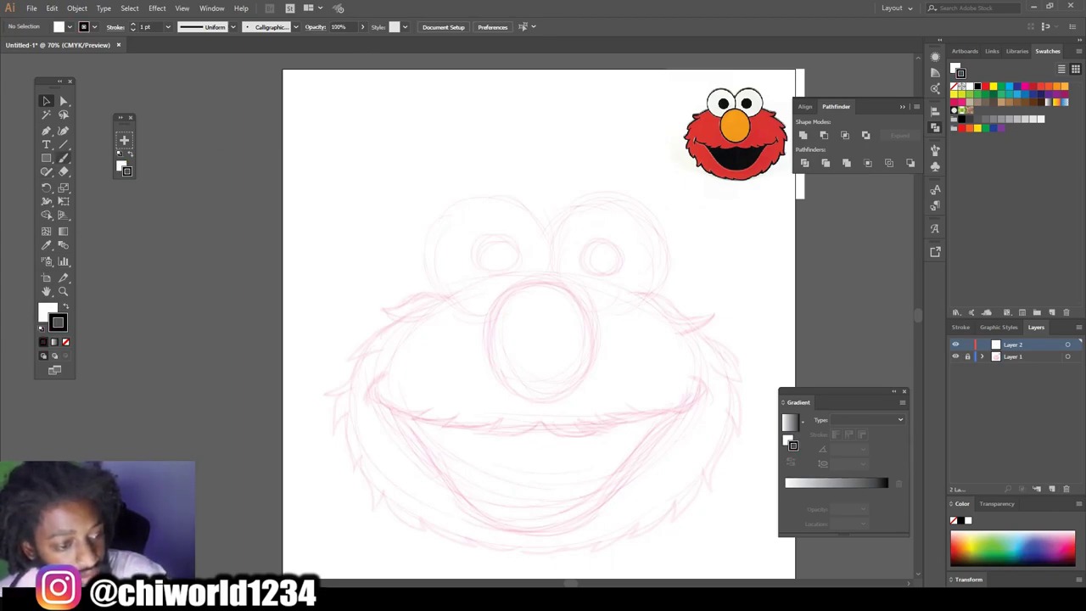
pyautogui.press('b')
pyautogui.hotkey('ctrl', '+')
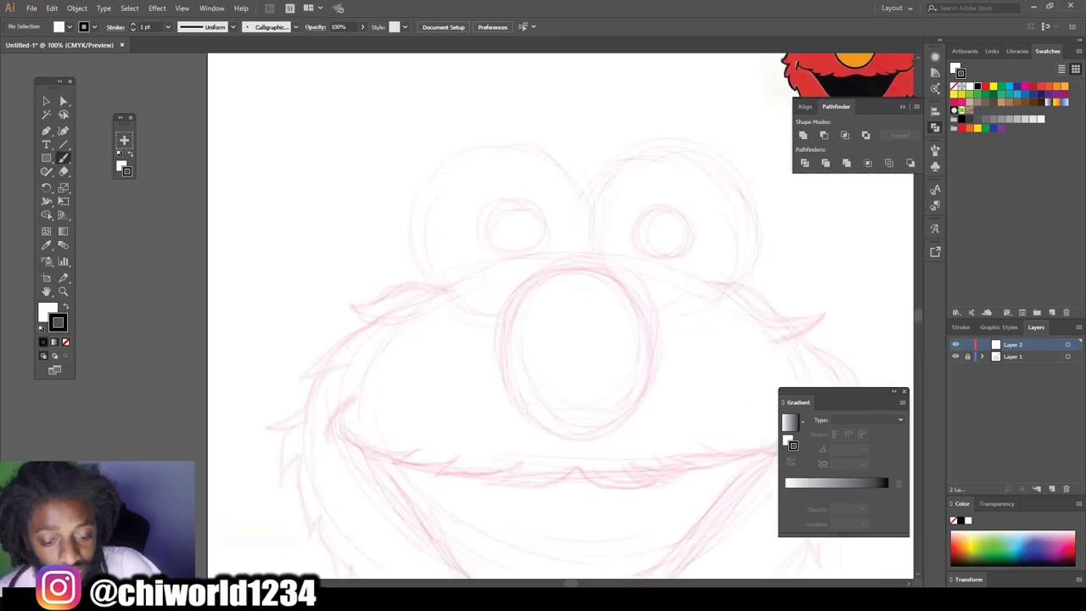
pyautogui.scroll(-2, 560, 316)
pyautogui.hotkey('ctrl', '-')
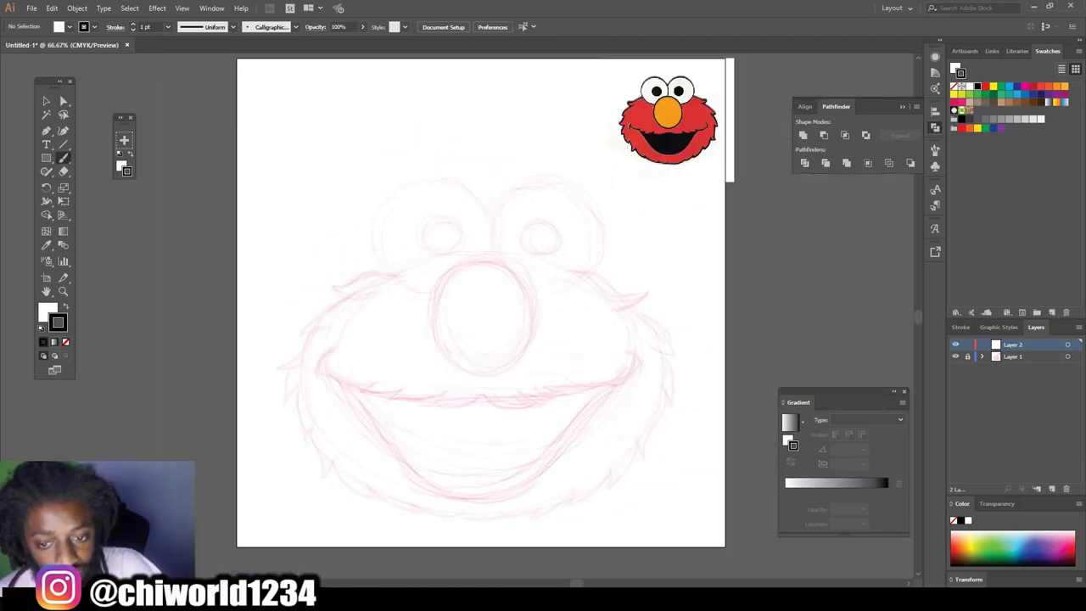
pyautogui.hotkey('ctrl', '+')
pyautogui.scroll(1, 509, 315)
pyautogui.scroll(1, 509, 315)
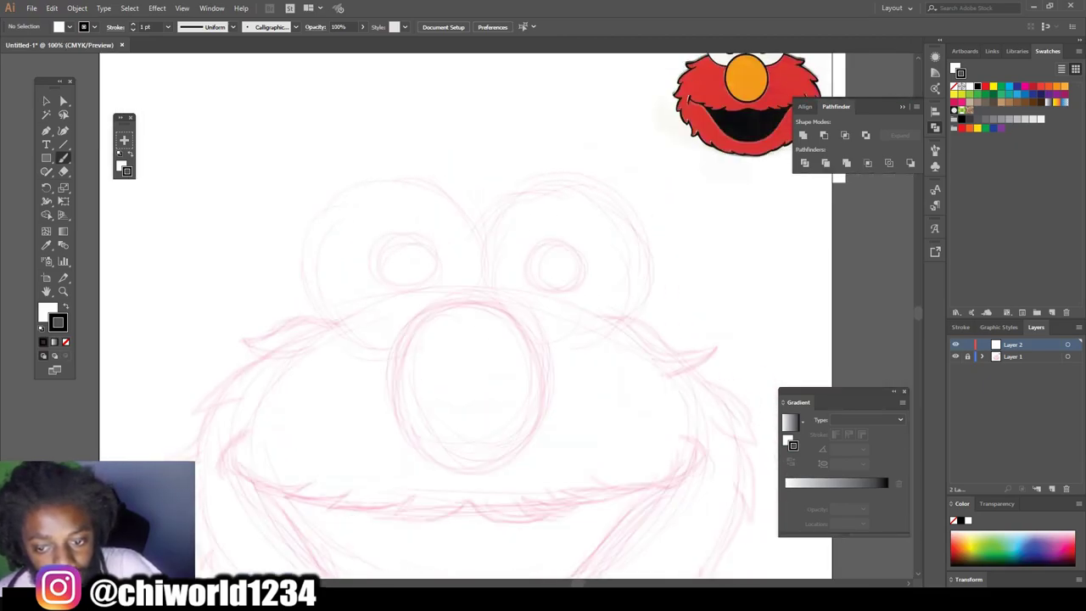
pyautogui.scroll(-1, 275, 335)
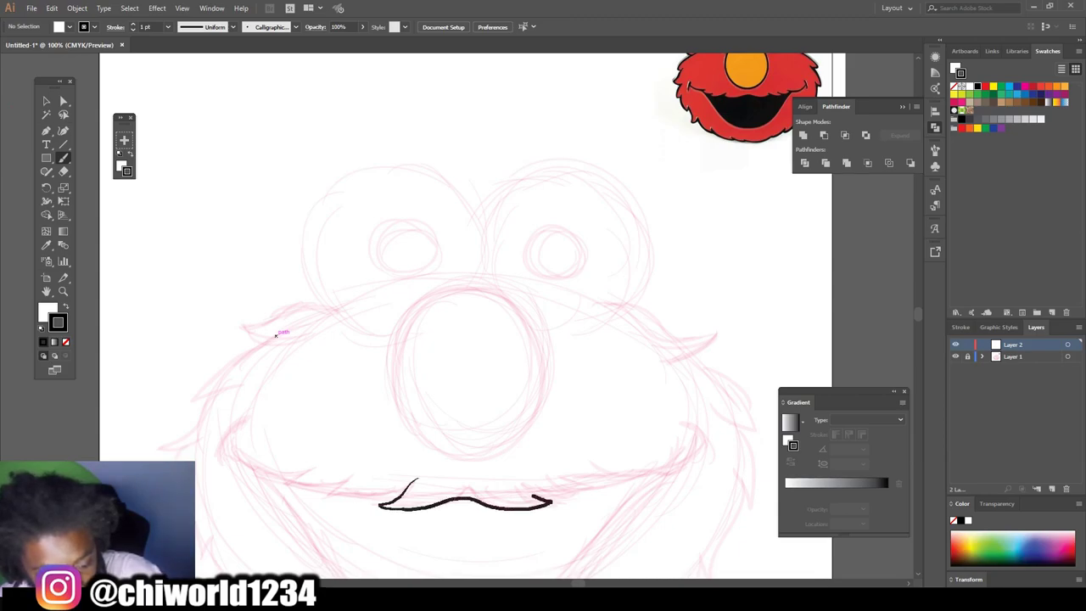
pyautogui.press('/')
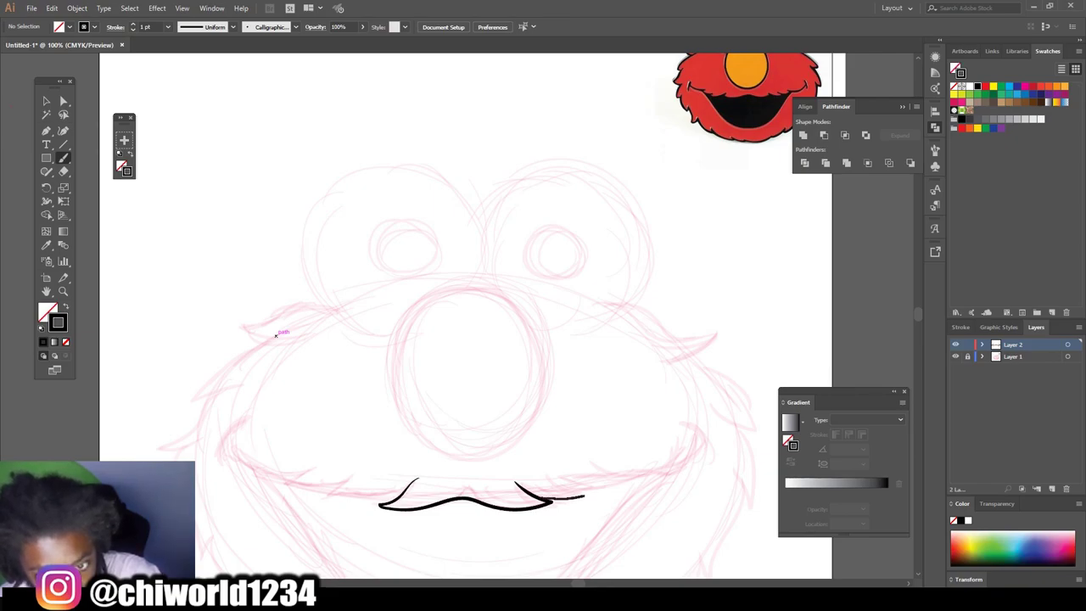
# Ink the wavy upper mouth line with fur tufts, sweeping the right end upward
pyautogui.moveTo(589, 492); pyautogui.dragTo(560, 483)
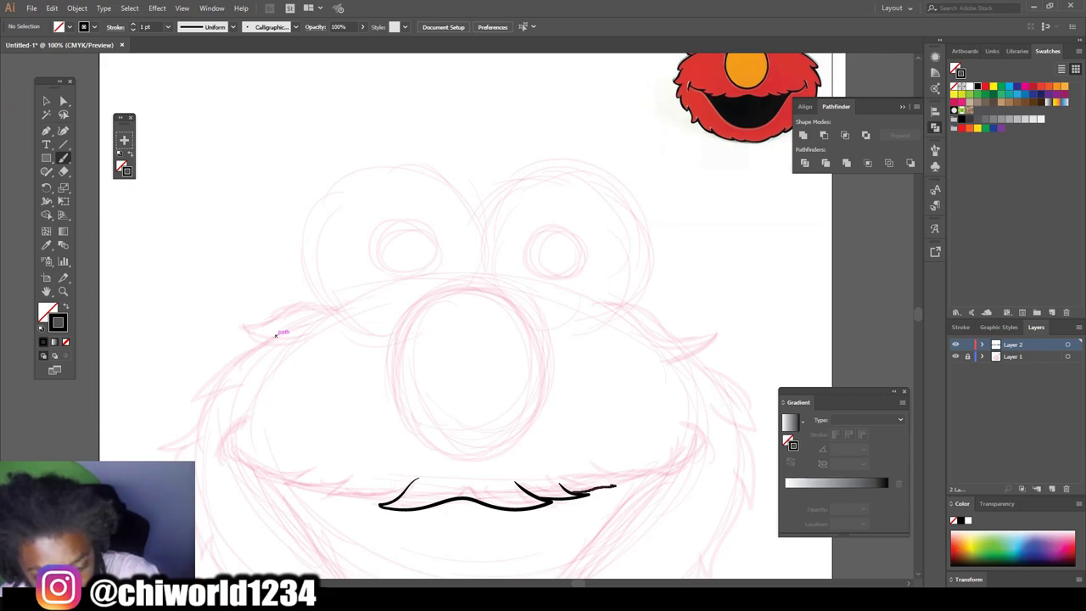
pyautogui.moveTo(616, 485); pyautogui.dragTo(597, 473)
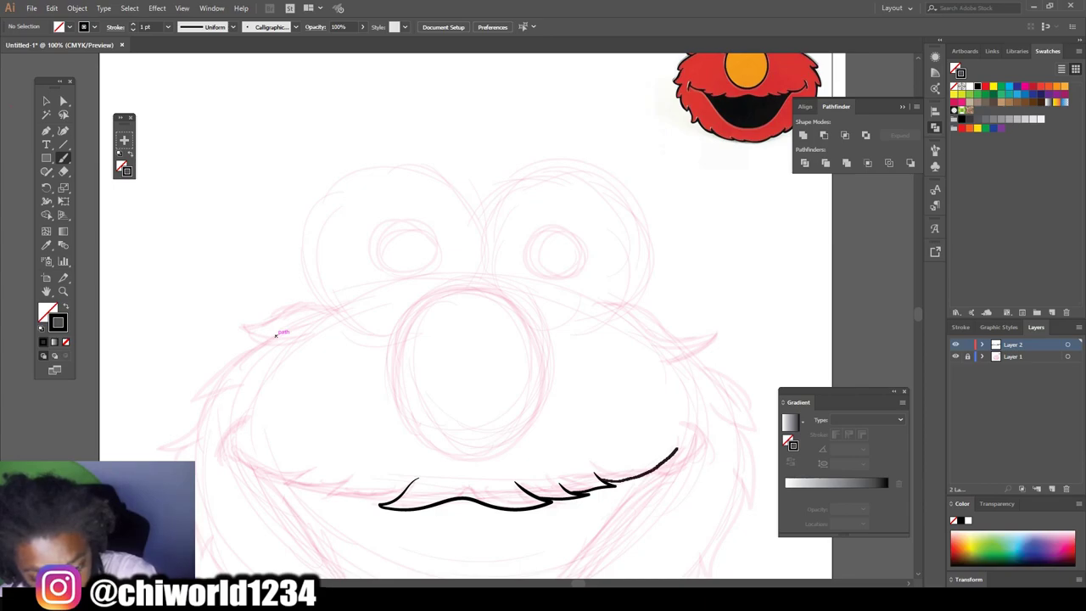
pyautogui.moveTo(676, 449); pyautogui.dragTo(682, 439)
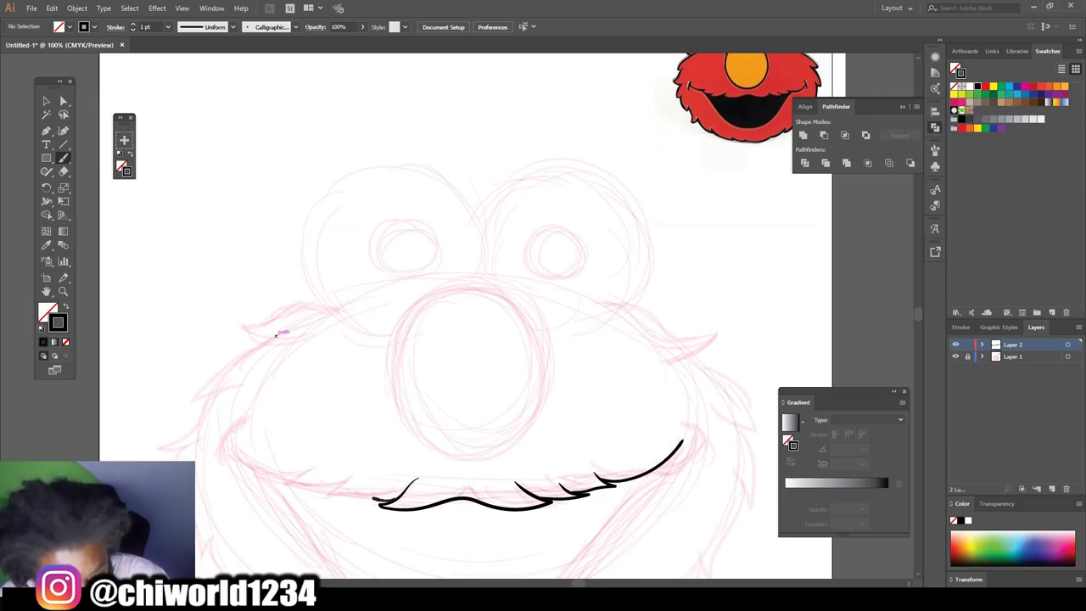
pyautogui.moveTo(361, 494); pyautogui.dragTo(382, 501)
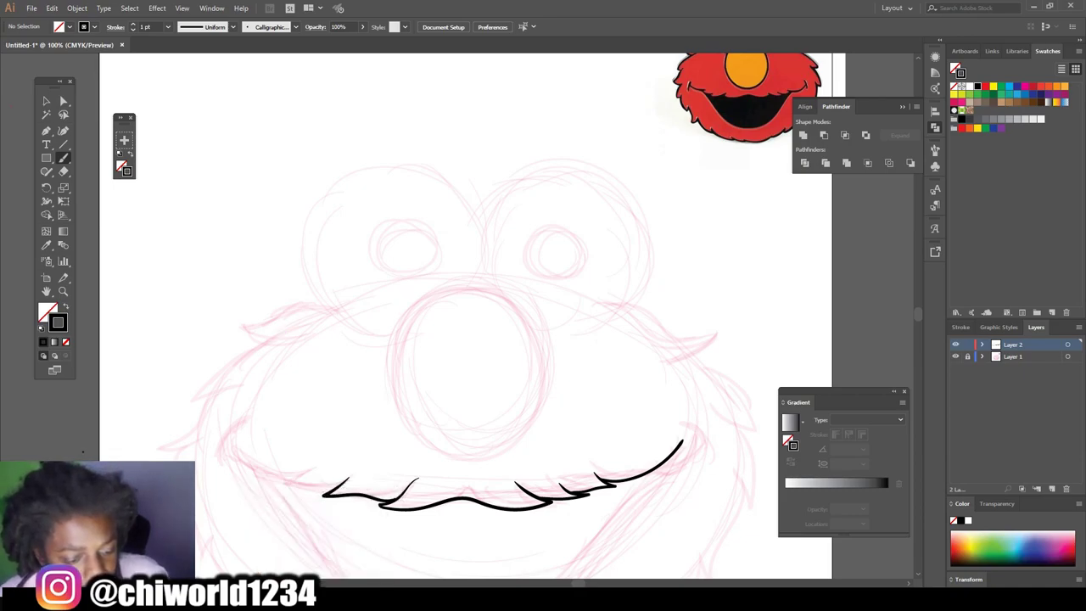
# Select the mouth strokes and set their stroke weight to 2 pt
pyautogui.click(45, 100)
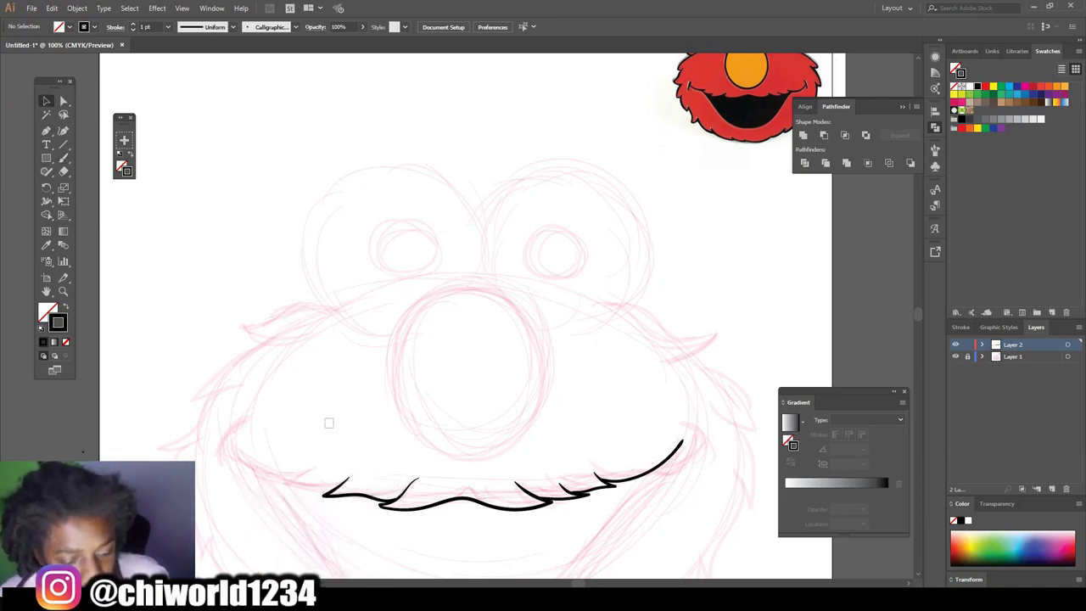
pyautogui.scroll(-1, 329, 422)
pyautogui.moveTo(325, 383); pyautogui.dragTo(686, 506)
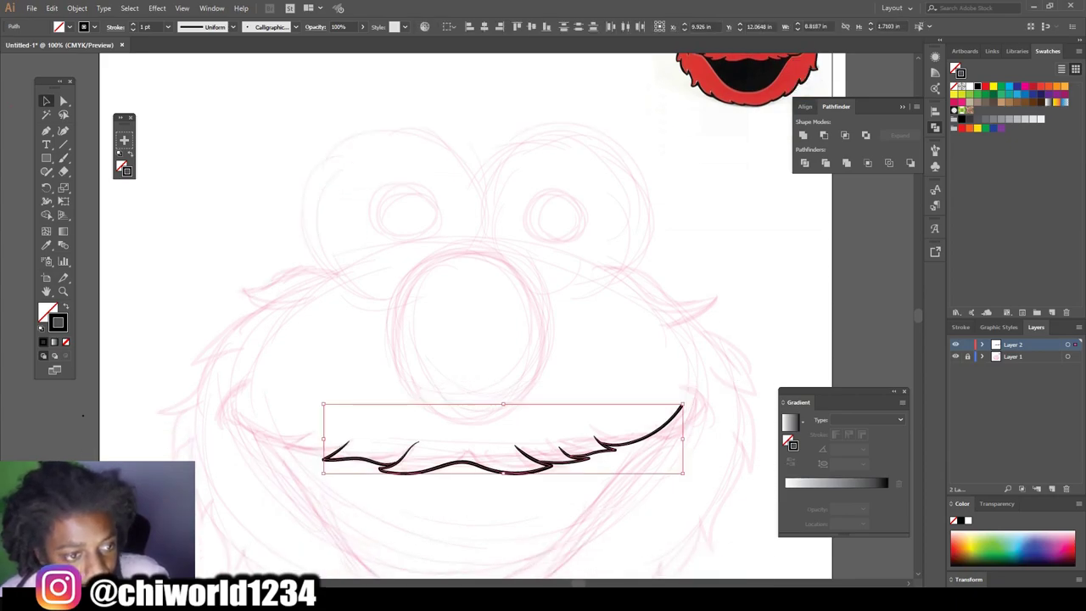
pyautogui.click(133, 24)
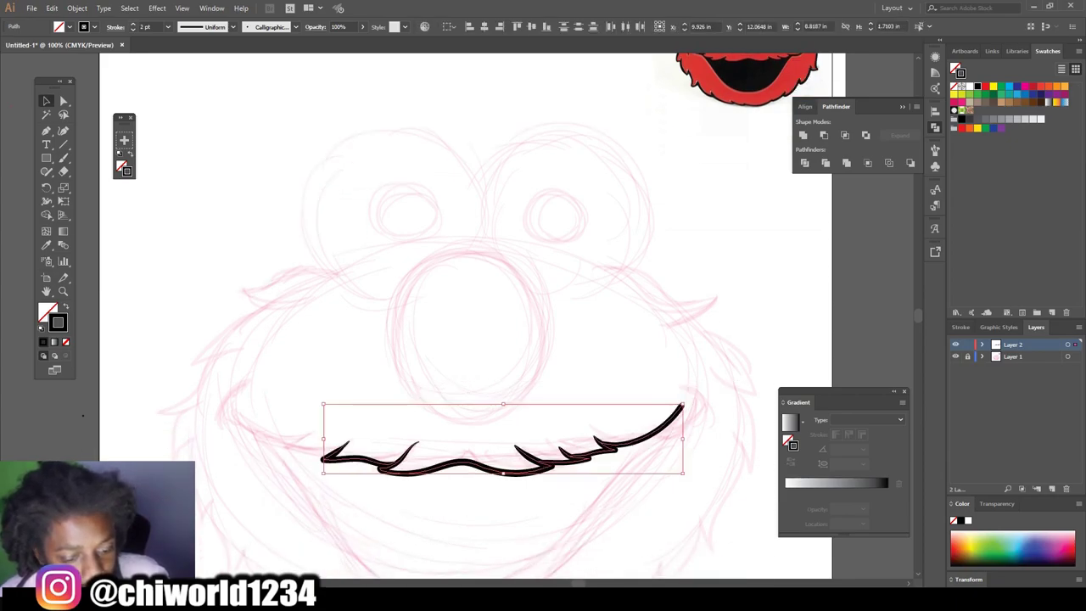
pyautogui.hotkey('ctrl', 'shift', 'a')
pyautogui.scroll(1, 490, 316)
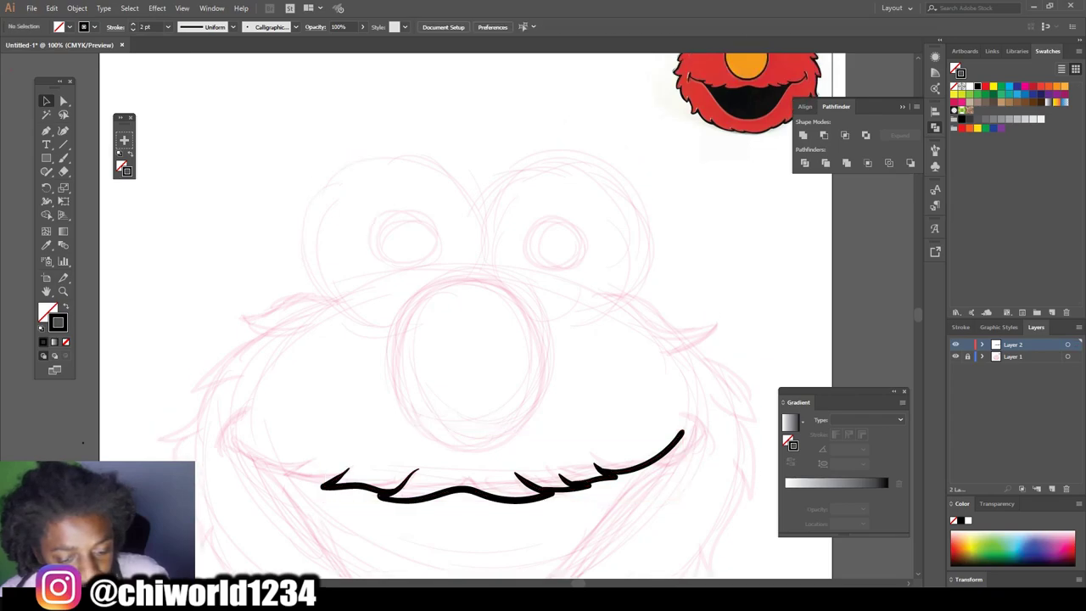
pyautogui.scroll(1, 465, 315)
pyautogui.scroll(-1, 465, 315)
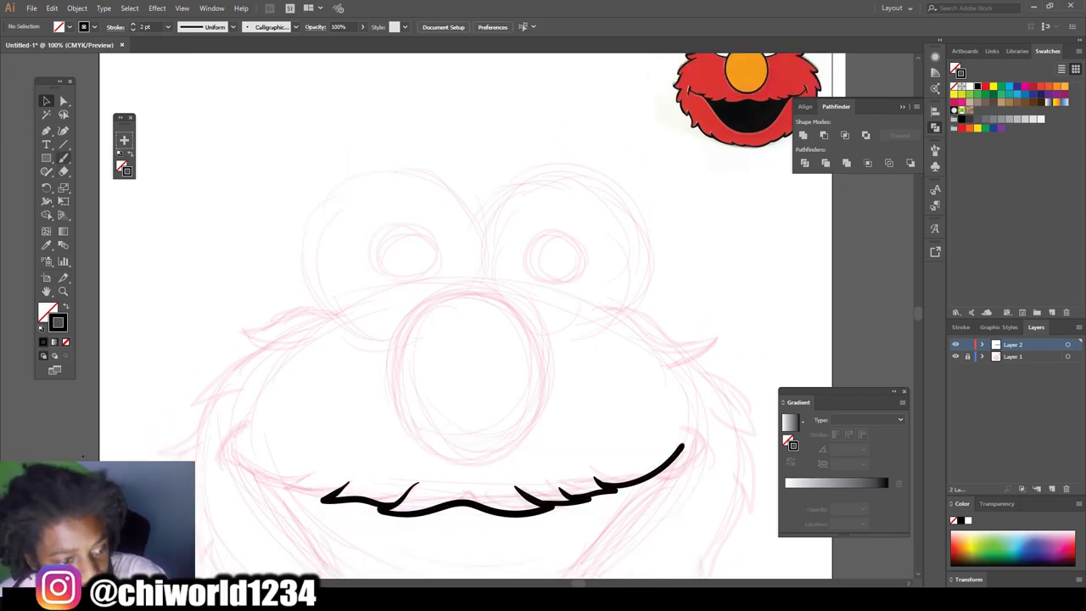
# Draw the mouth's upturned left corner and the curved U-shaped lower jaw
pyautogui.click(63, 158)
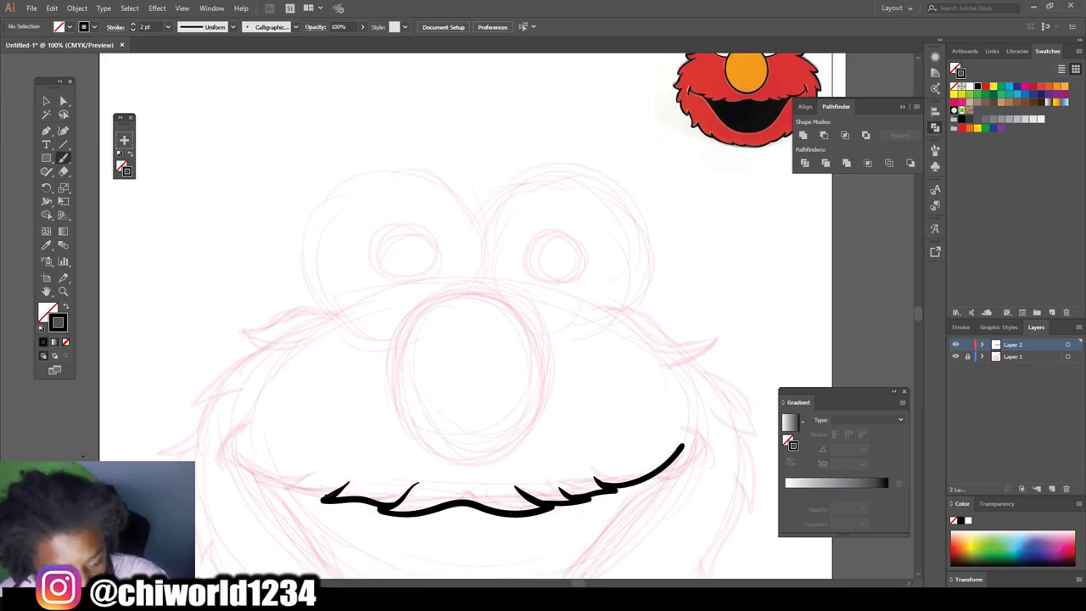
pyautogui.moveTo(281, 484); pyautogui.dragTo(322, 494)
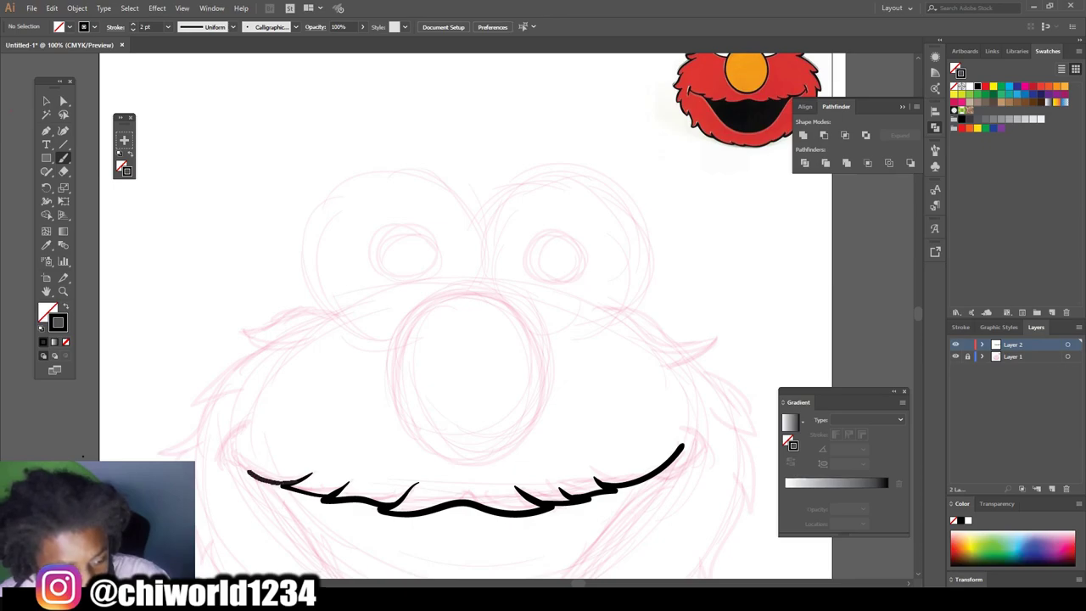
pyautogui.moveTo(233, 438); pyautogui.dragTo(296, 486)
pyautogui.hotkey('ctrl', 'z')
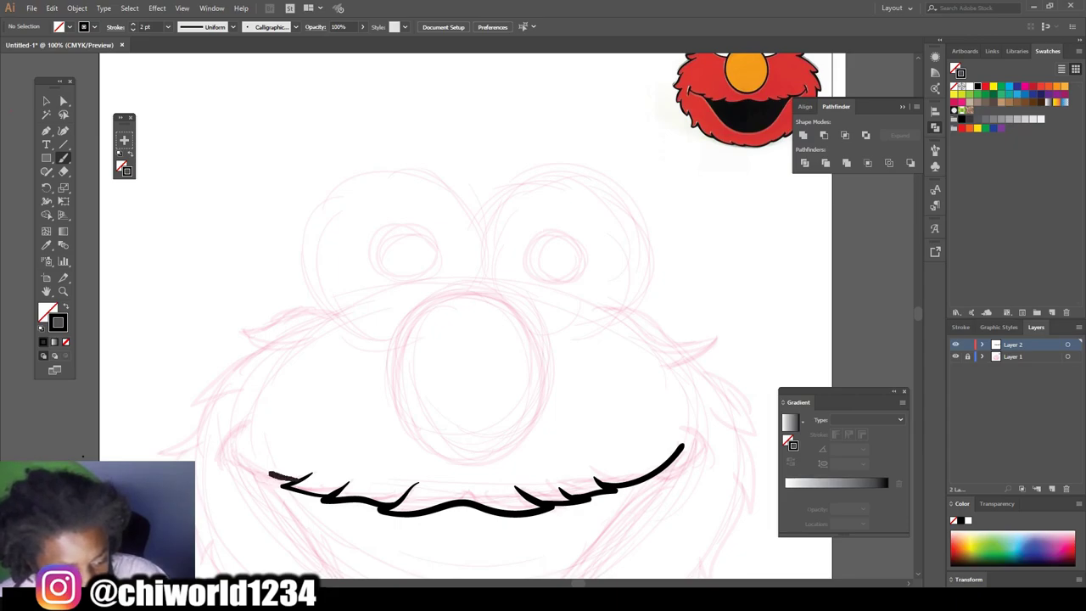
pyautogui.moveTo(268, 471)
pyautogui.mouseDown()
pyautogui.moveTo(231, 442)
pyautogui.moveTo(256, 424)
pyautogui.mouseUp()
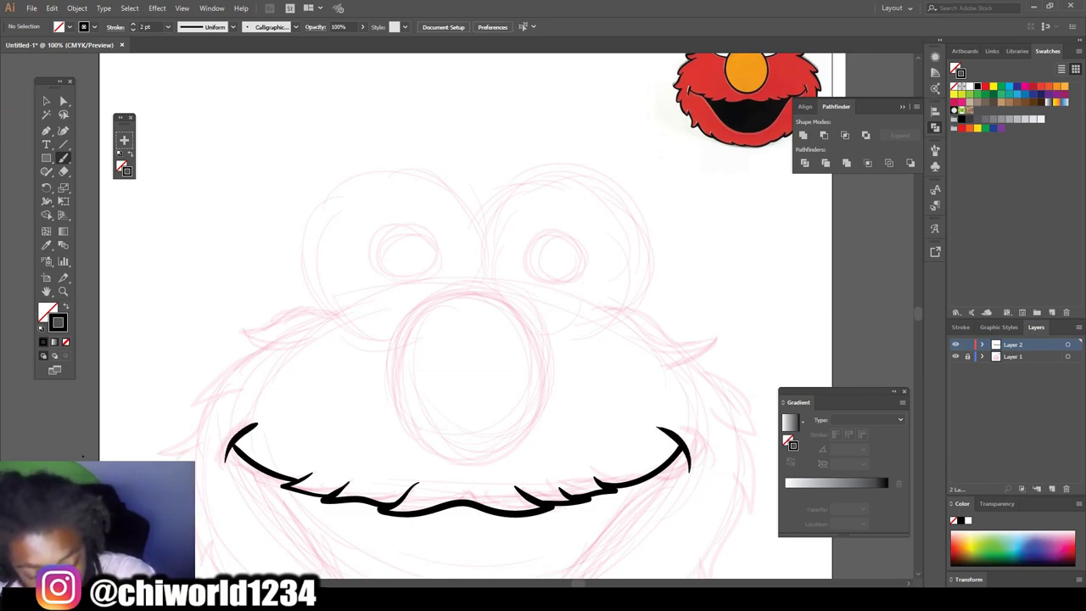
pyautogui.scroll(-2, 466, 314)
pyautogui.scroll(-1, 467, 314)
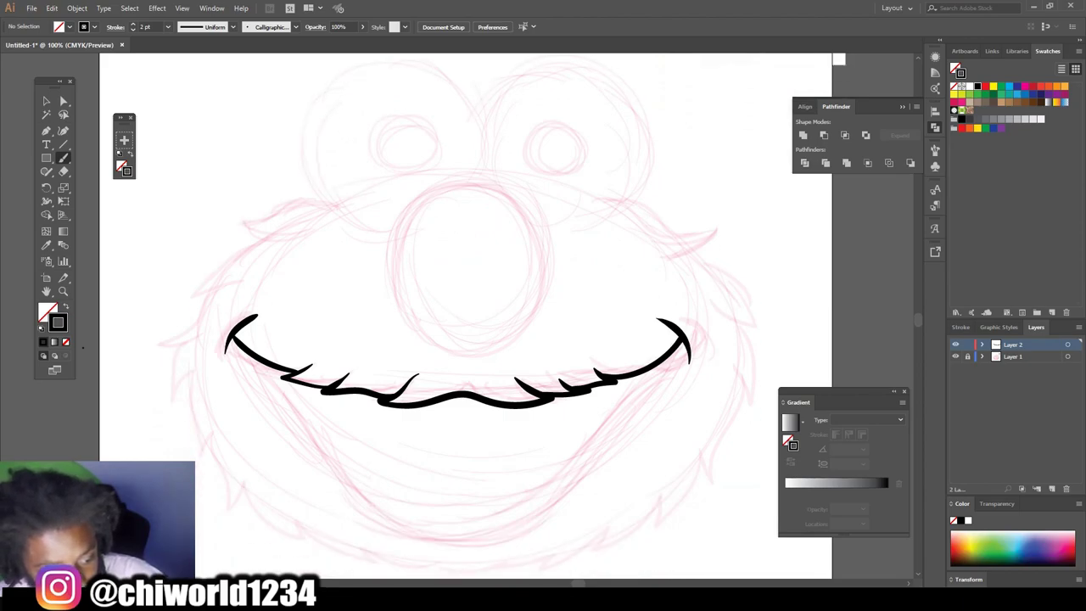
pyautogui.moveTo(265, 365)
pyautogui.mouseDown()
pyautogui.moveTo(348, 487)
pyautogui.moveTo(395, 523)
pyautogui.moveTo(465, 536)
pyautogui.moveTo(528, 515)
pyautogui.moveTo(667, 358)
pyautogui.mouseUp()
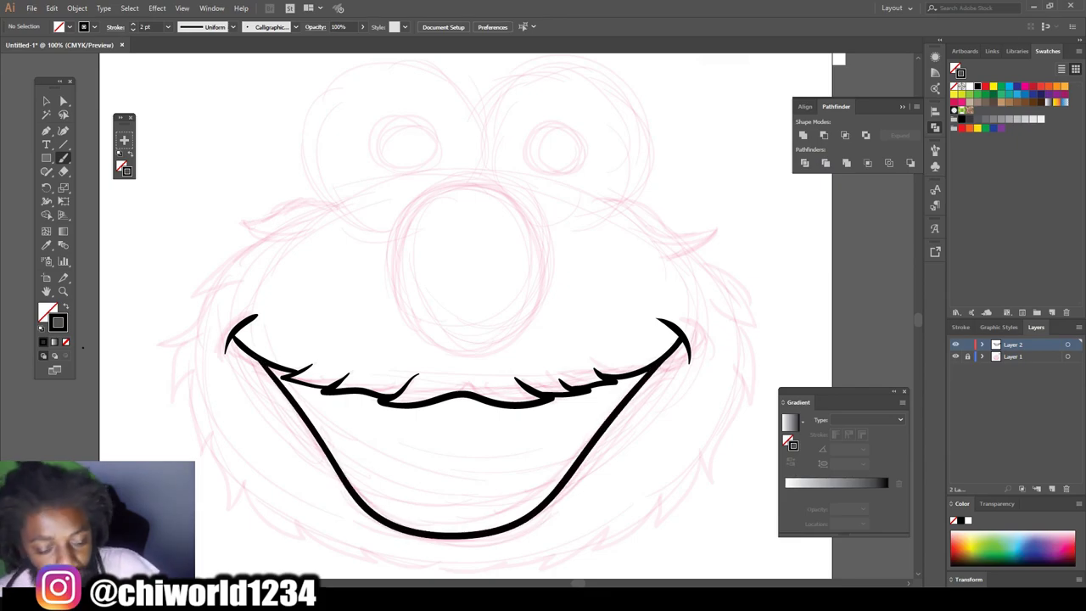
pyautogui.scroll(-3, 454, 522)
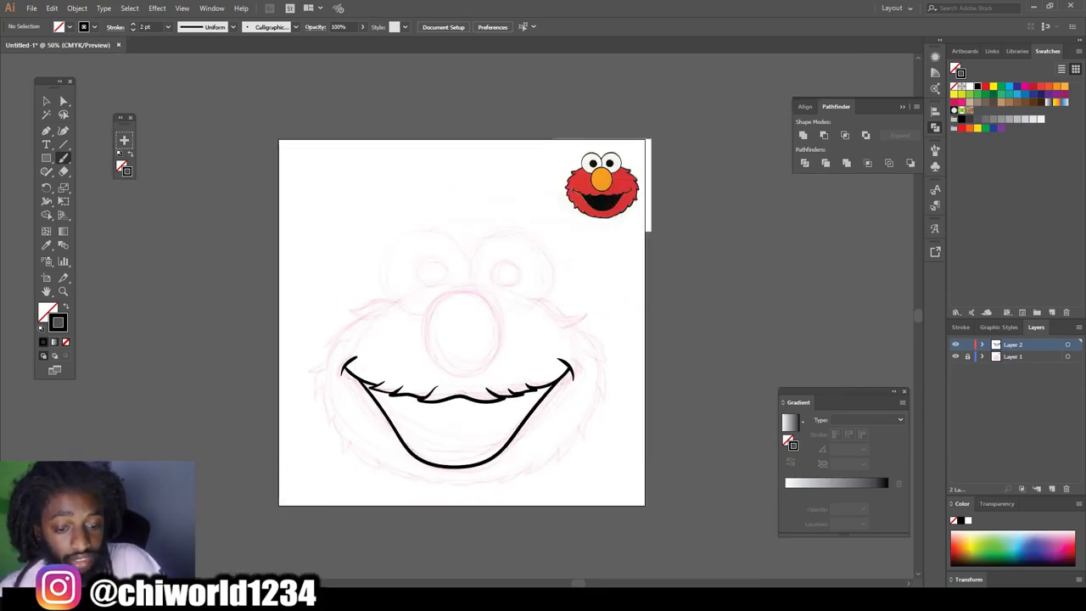
# Trace both sides of the nose as a black oval and draw an arc rising from its top
pyautogui.scroll(2, 676, 375)
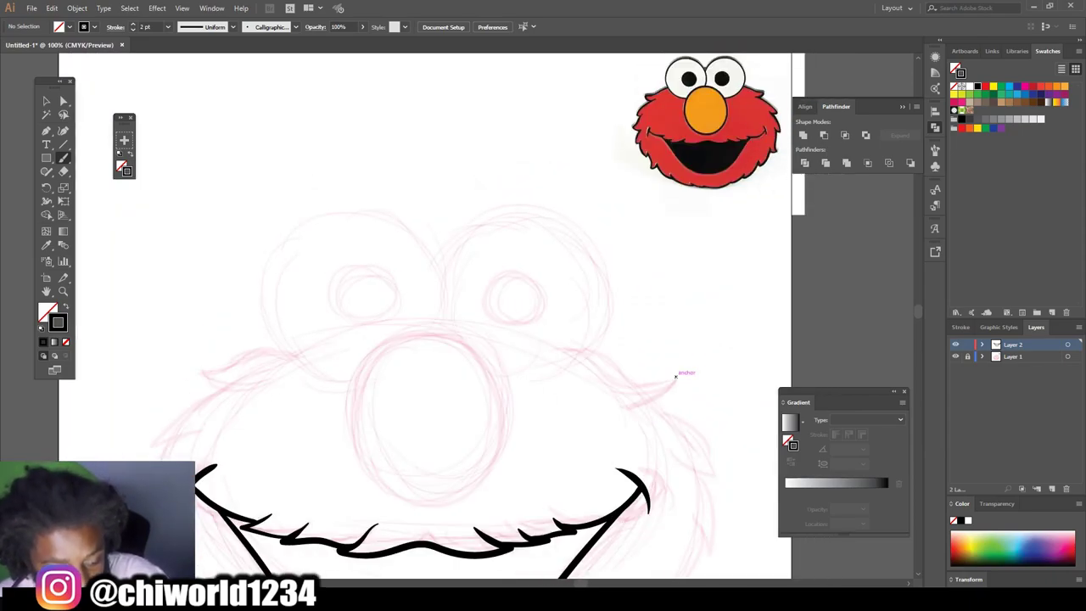
pyautogui.moveTo(477, 481)
pyautogui.mouseDown()
pyautogui.moveTo(504, 432)
pyautogui.moveTo(496, 378)
pyautogui.moveTo(469, 335)
pyautogui.mouseUp()
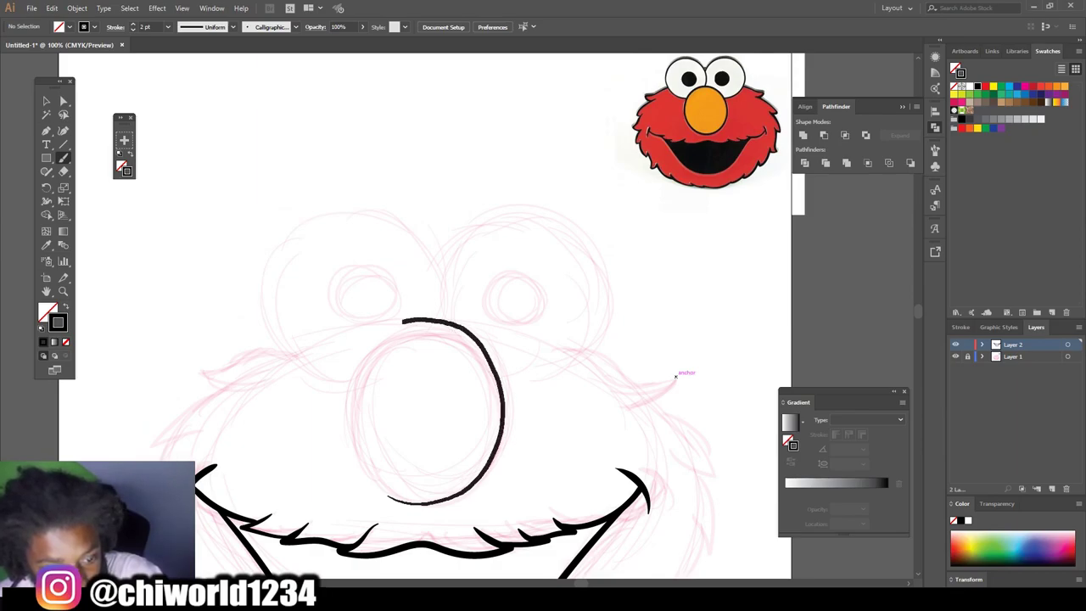
pyautogui.moveTo(354, 370)
pyautogui.mouseDown()
pyautogui.moveTo(348, 419)
pyautogui.moveTo(360, 466)
pyautogui.moveTo(388, 499)
pyautogui.mouseUp()
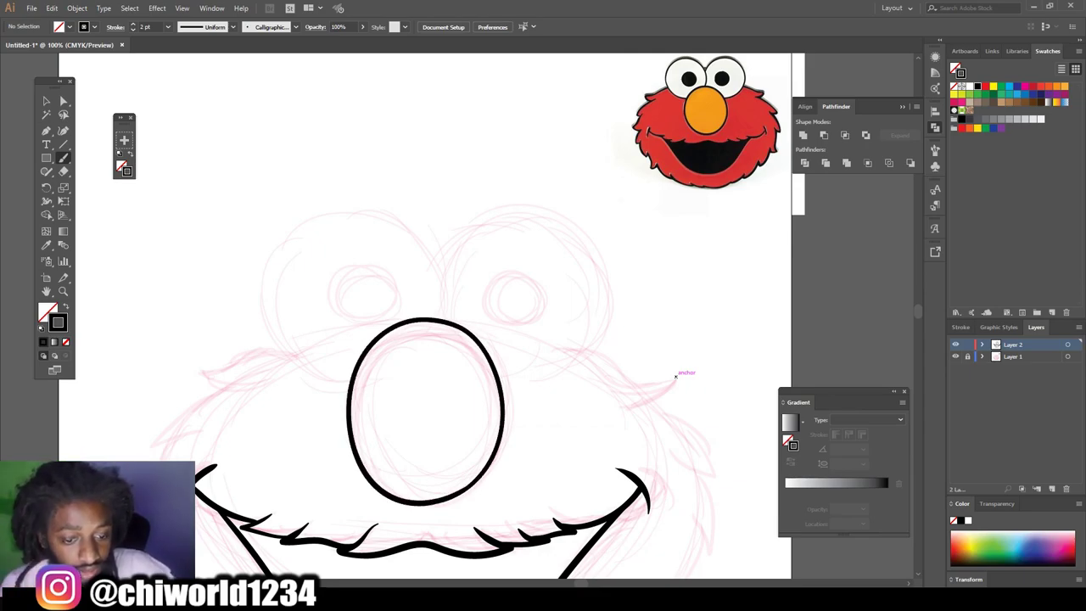
pyautogui.scroll(2, 675, 376)
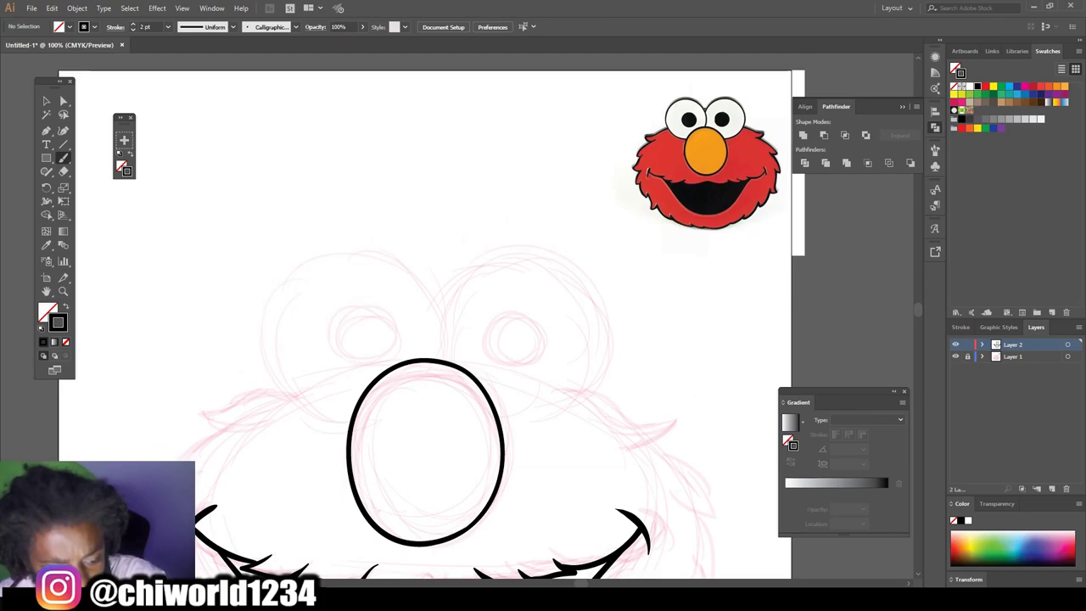
pyautogui.moveTo(432, 304)
pyautogui.mouseDown()
pyautogui.moveTo(396, 265)
pyautogui.moveTo(343, 251)
pyautogui.moveTo(289, 270)
pyautogui.moveTo(263, 322)
pyautogui.moveTo(274, 383)
pyautogui.moveTo(319, 416)
pyautogui.moveTo(353, 418)
pyautogui.mouseUp()
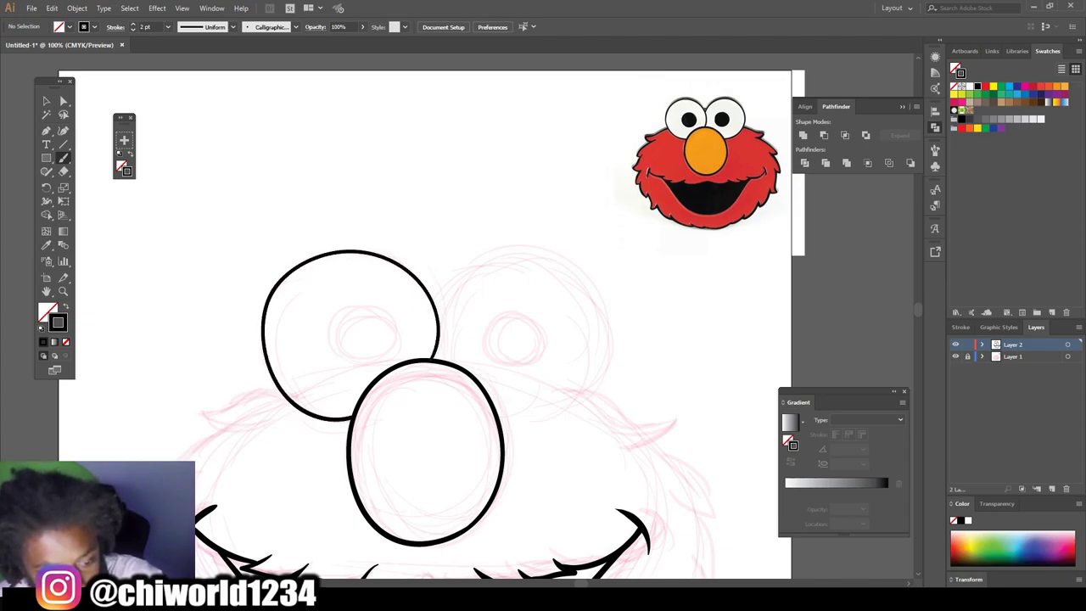
# Brush the right eye circle and jagged fur strokes down the head's left side
pyautogui.moveTo(432, 294)
pyautogui.mouseDown()
pyautogui.moveTo(538, 255)
pyautogui.moveTo(598, 398)
pyautogui.moveTo(437, 365)
pyautogui.mouseUp()
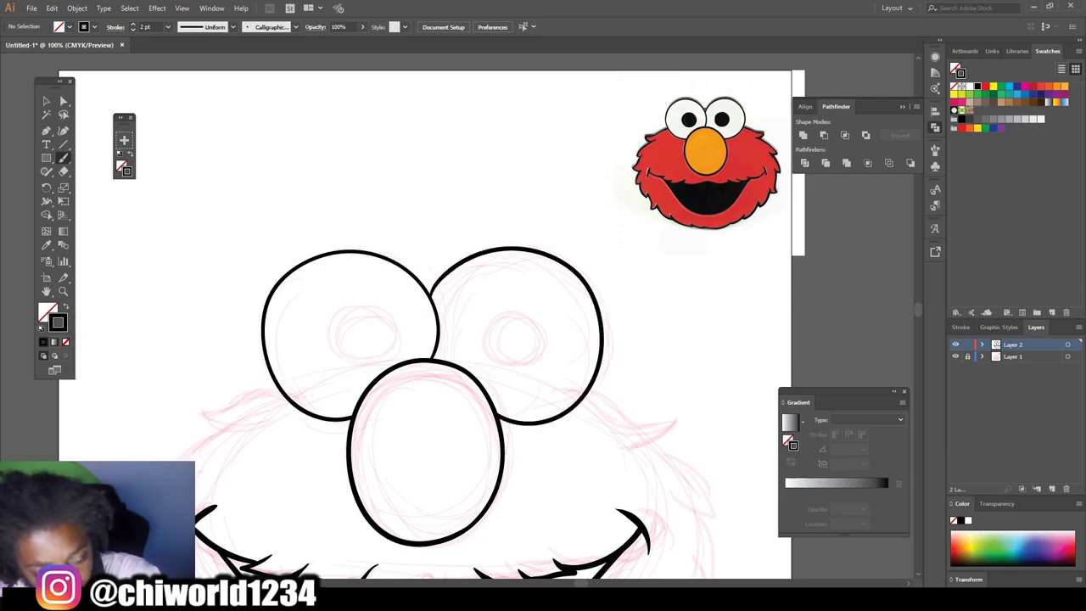
pyautogui.hotkey('ctrl', '-')
pyautogui.scroll(-2, 434, 339)
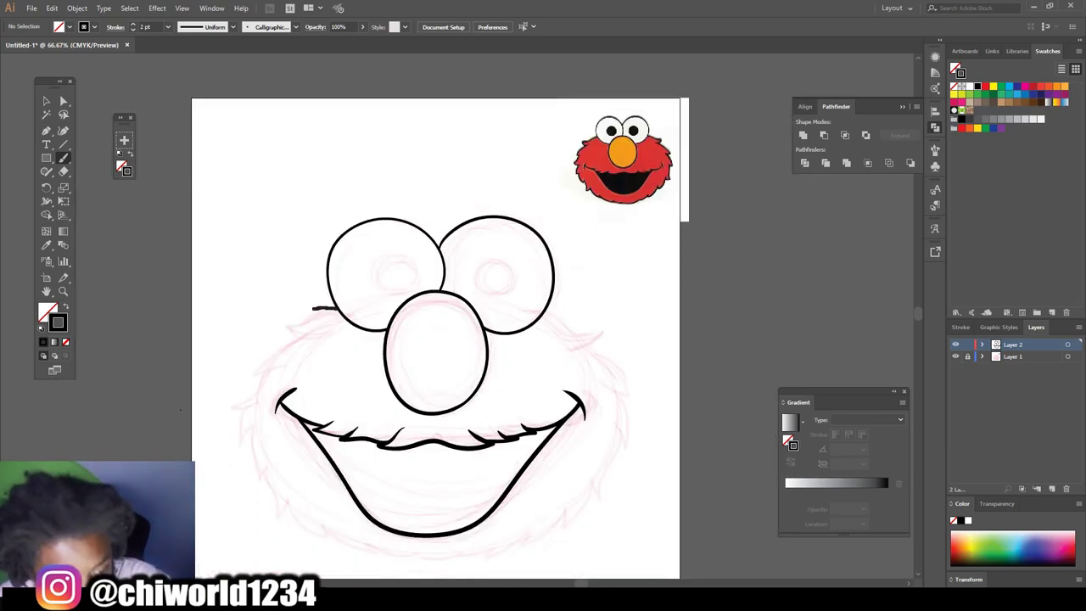
pyautogui.moveTo(312, 308)
pyautogui.mouseDown()
pyautogui.moveTo(257, 346)
pyautogui.moveTo(240, 409)
pyautogui.mouseUp()
pyautogui.moveTo(263, 373)
pyautogui.mouseDown()
pyautogui.moveTo(231, 434)
pyautogui.moveTo(248, 463)
pyautogui.mouseUp()
pyautogui.moveTo(254, 412)
pyautogui.mouseDown()
pyautogui.moveTo(262, 494)
pyautogui.moveTo(342, 548)
pyautogui.moveTo(434, 562)
pyautogui.mouseUp()
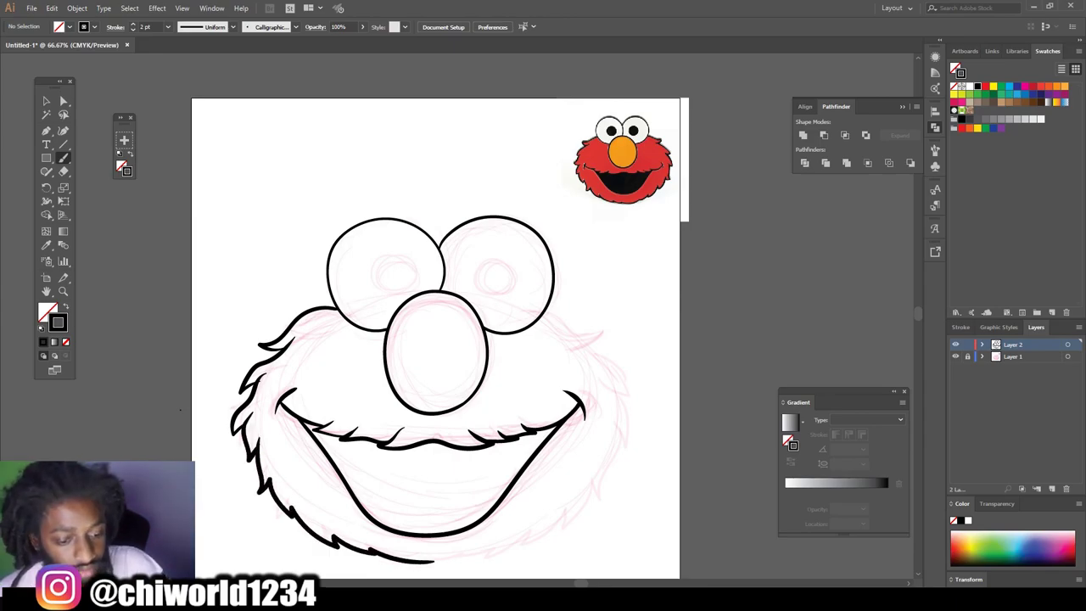
# Brush jagged fur strokes down the right side and along the chin
pyautogui.hotkey('ctrl', '+')
pyautogui.hotkey('ctrl', '-')
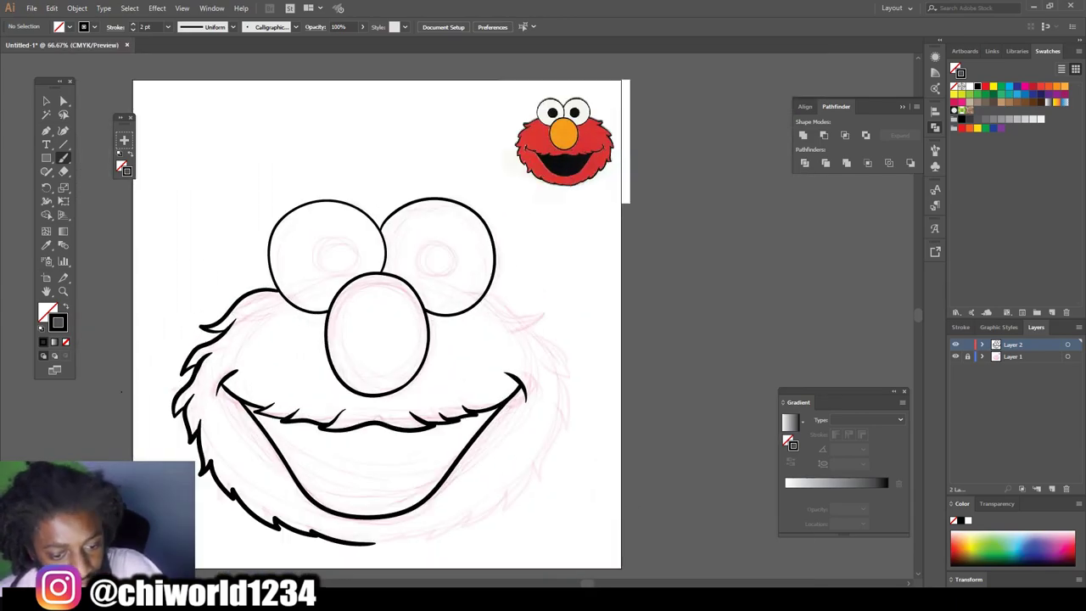
pyautogui.scroll(-1, 381, 322)
pyautogui.moveTo(485, 276)
pyautogui.mouseDown()
pyautogui.moveTo(550, 303)
pyautogui.moveTo(559, 336)
pyautogui.moveTo(542, 462)
pyautogui.moveTo(450, 517)
pyautogui.moveTo(379, 531)
pyautogui.mouseUp()
pyautogui.moveTo(382, 339); pyautogui.dragTo(422, 377)
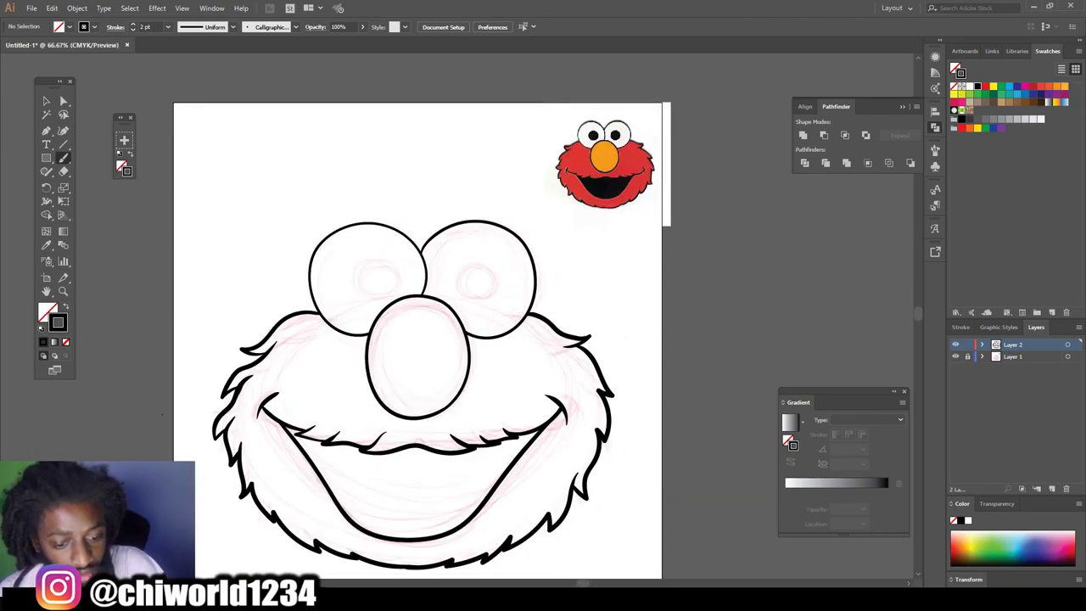
pyautogui.hotkey('ctrl', '+')
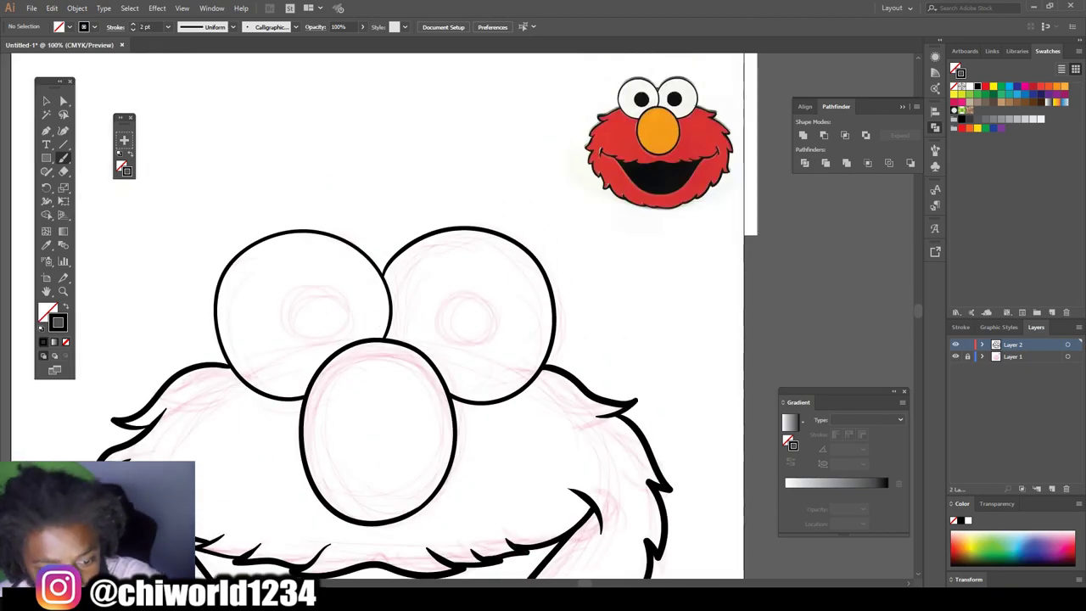
# Brush pupil rings inside the right and left eyes
pyautogui.moveTo(480, 339); pyautogui.dragTo(449, 342)
pyautogui.moveTo(291, 321)
pyautogui.mouseDown()
pyautogui.moveTo(321, 289)
pyautogui.moveTo(299, 332)
pyautogui.moveTo(336, 330)
pyautogui.mouseUp()
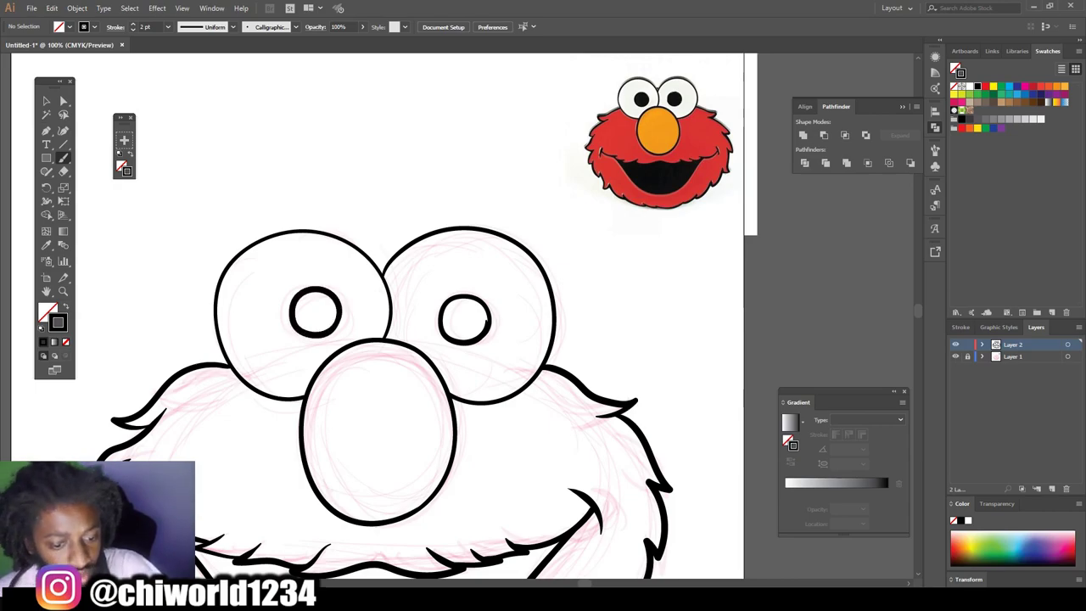
pyautogui.hotkey('ctrl', '-')
pyautogui.hotkey('ctrl', '-')
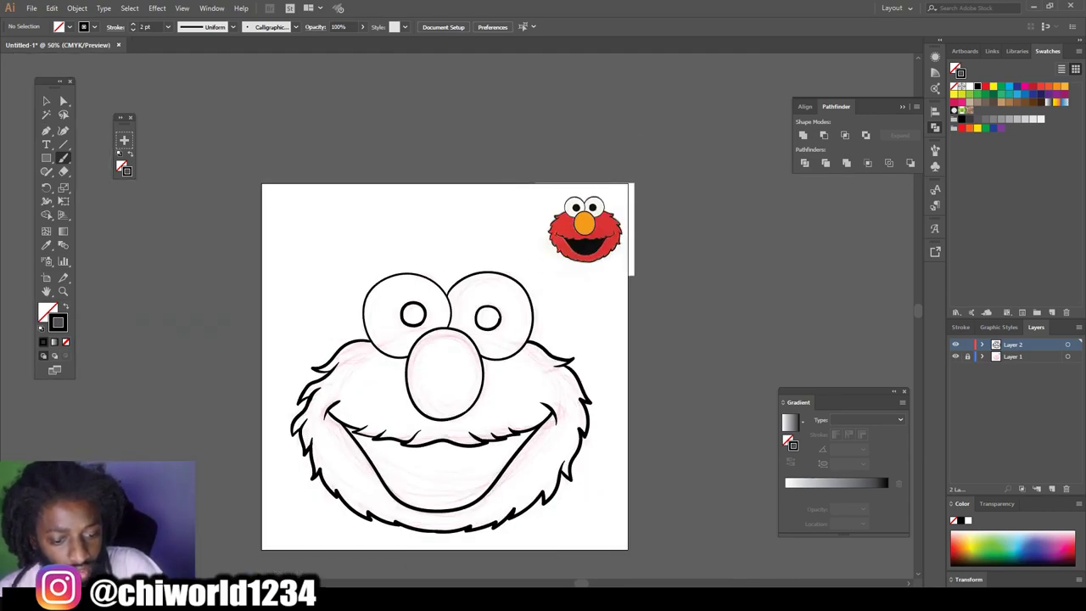
pyautogui.hotkey('ctrl', '+')
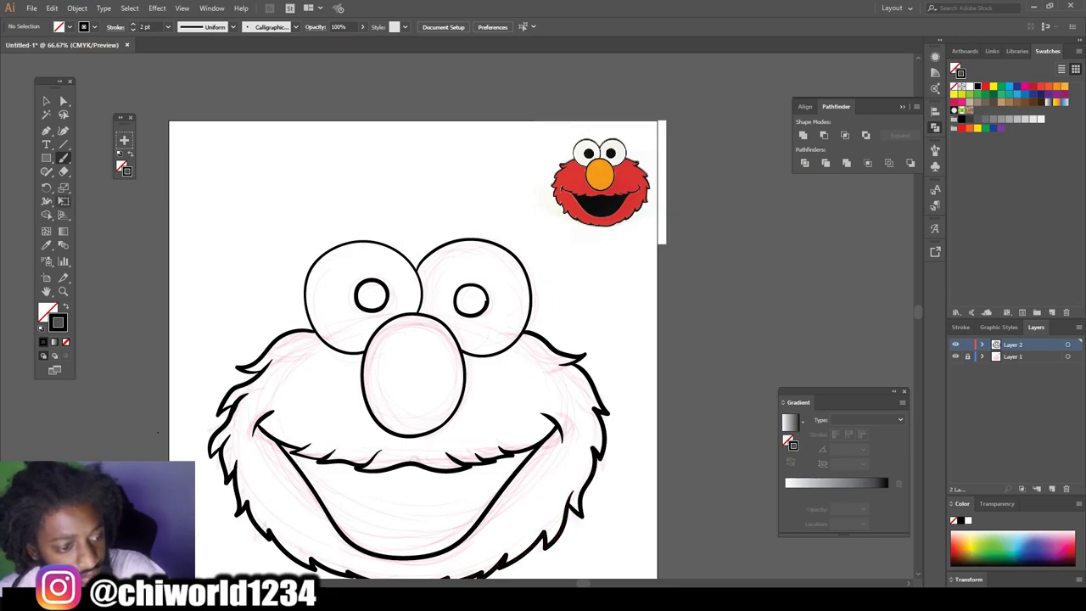
# With the Pencil, black fill and no stroke, trace the right pupil solid black
pyautogui.moveTo(46, 170); pyautogui.dragTo(94, 185)
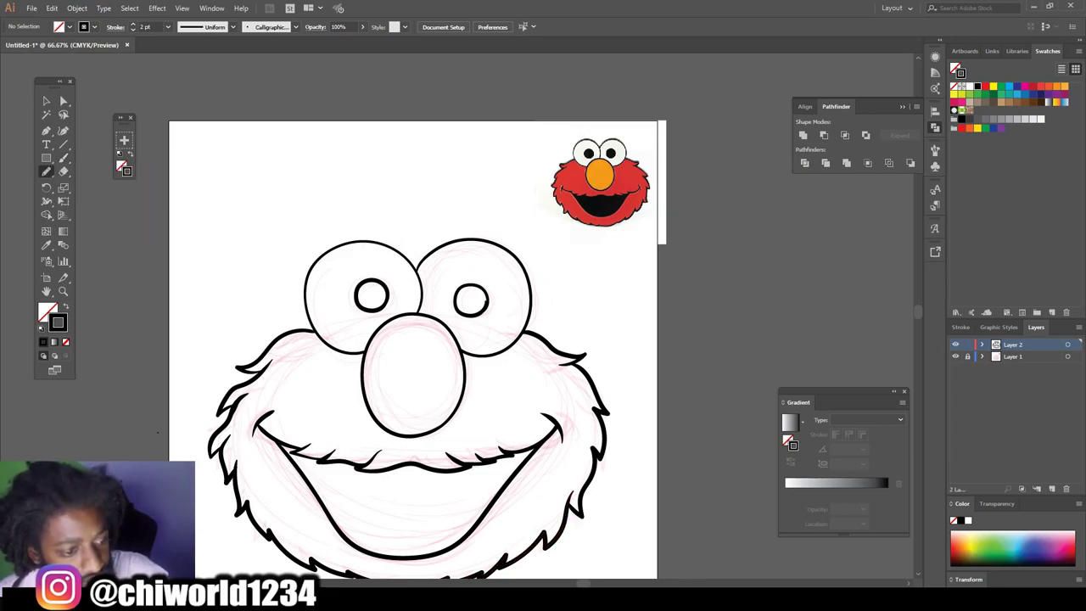
pyautogui.hotkey('shift', 'x')
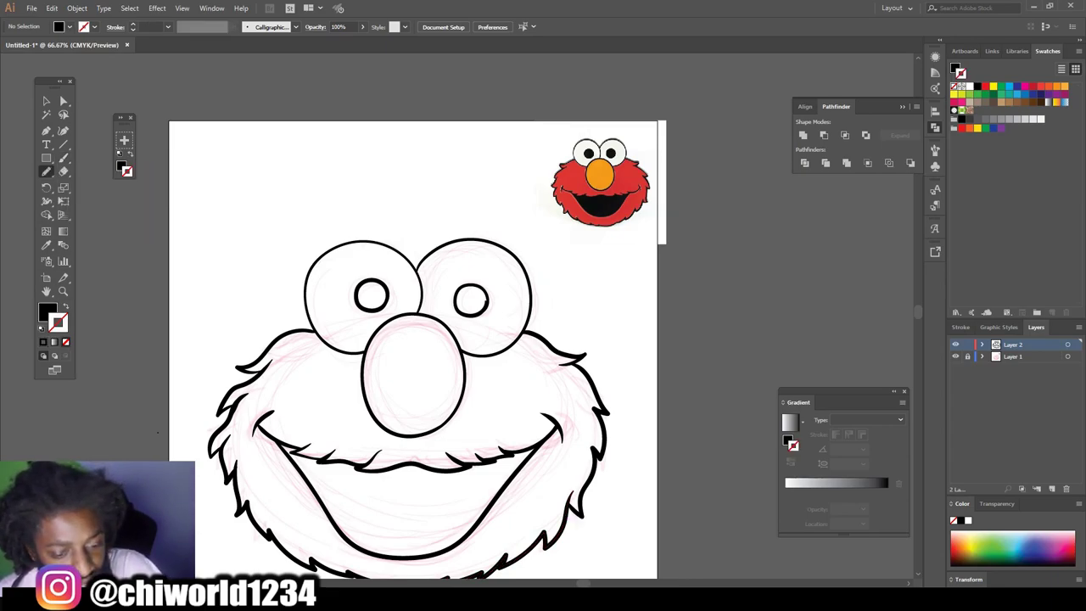
pyautogui.hotkey('ctrl', '+')
pyautogui.hotkey('ctrl', '+')
pyautogui.hotkey('ctrl', '+')
pyautogui.hscroll(-1, 458, 315)
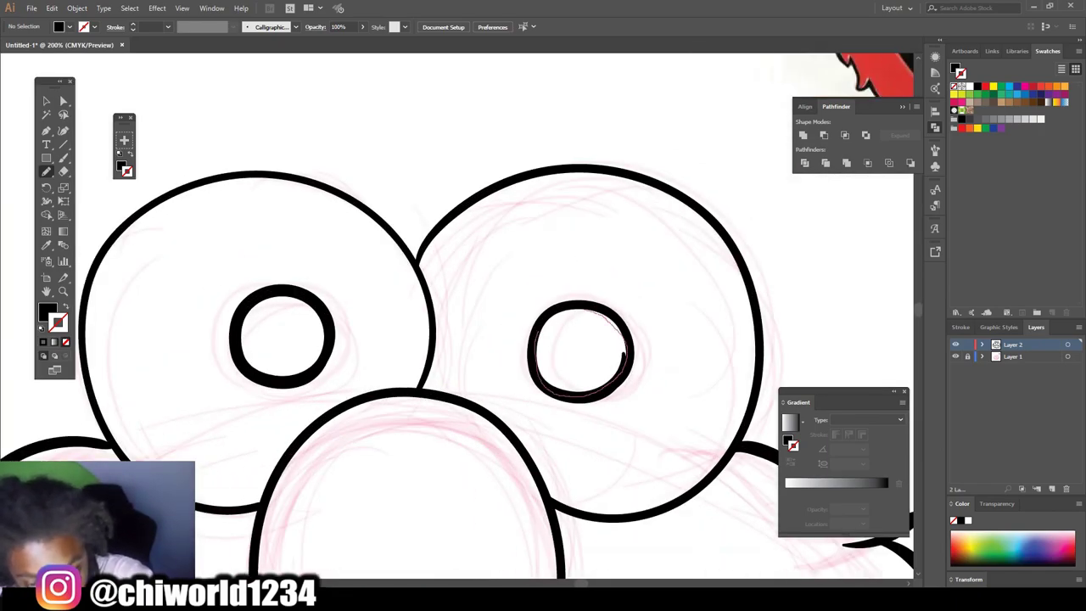
pyautogui.moveTo(622, 356); pyautogui.dragTo(622, 341)
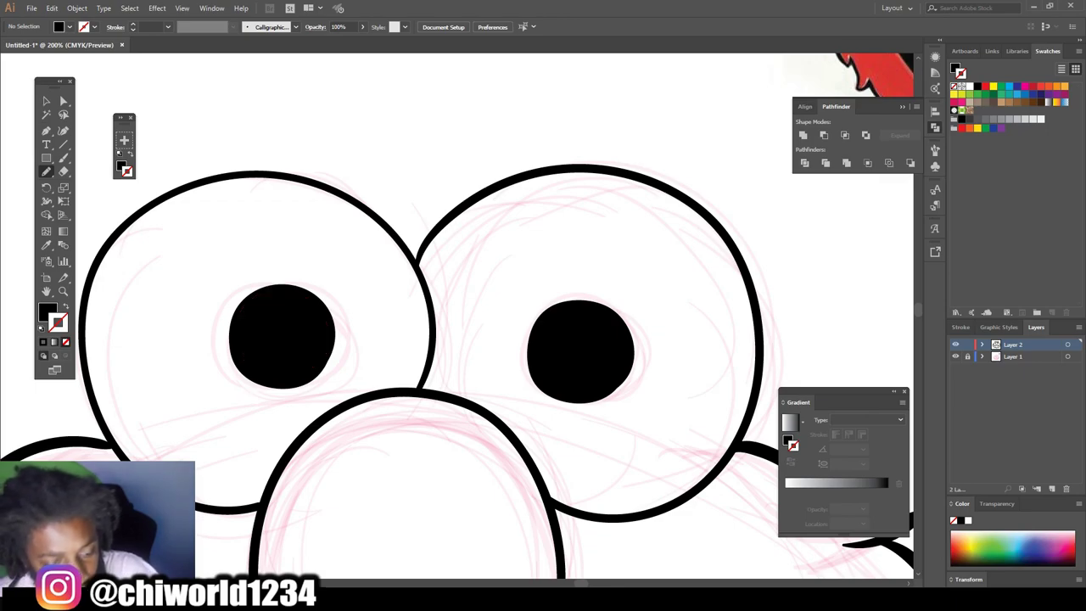
pyautogui.hotkey('ctrl', '-')
pyautogui.hotkey('ctrl', '-')
pyautogui.hotkey('ctrl', '-')
pyautogui.hotkey('ctrl', '-')
pyautogui.hotkey('ctrl', '-')
# Trace the open mouth as a solid black shape beneath the upper lip
pyautogui.hotkey('ctrl', '+')
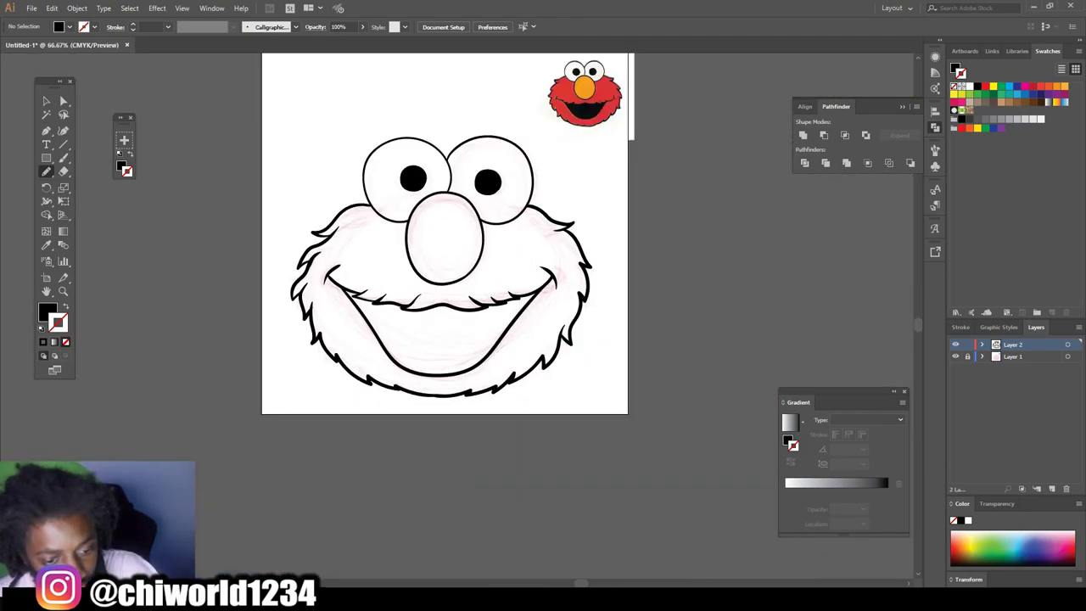
pyautogui.hotkey('ctrl', '+')
pyautogui.hotkey('ctrl', '+')
pyautogui.hotkey('ctrl', '+')
pyautogui.scroll(2, 457, 314)
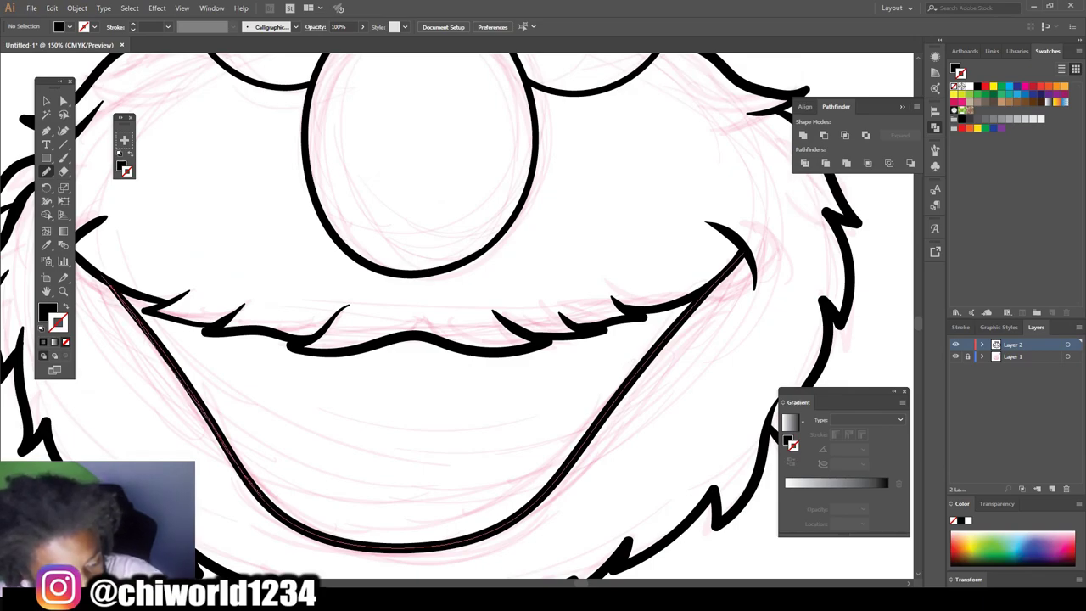
pyautogui.moveTo(263, 502)
pyautogui.mouseDown()
pyautogui.moveTo(325, 534)
pyautogui.moveTo(413, 549)
pyautogui.moveTo(499, 531)
pyautogui.moveTo(551, 489)
pyautogui.moveTo(643, 368)
pyautogui.mouseUp()
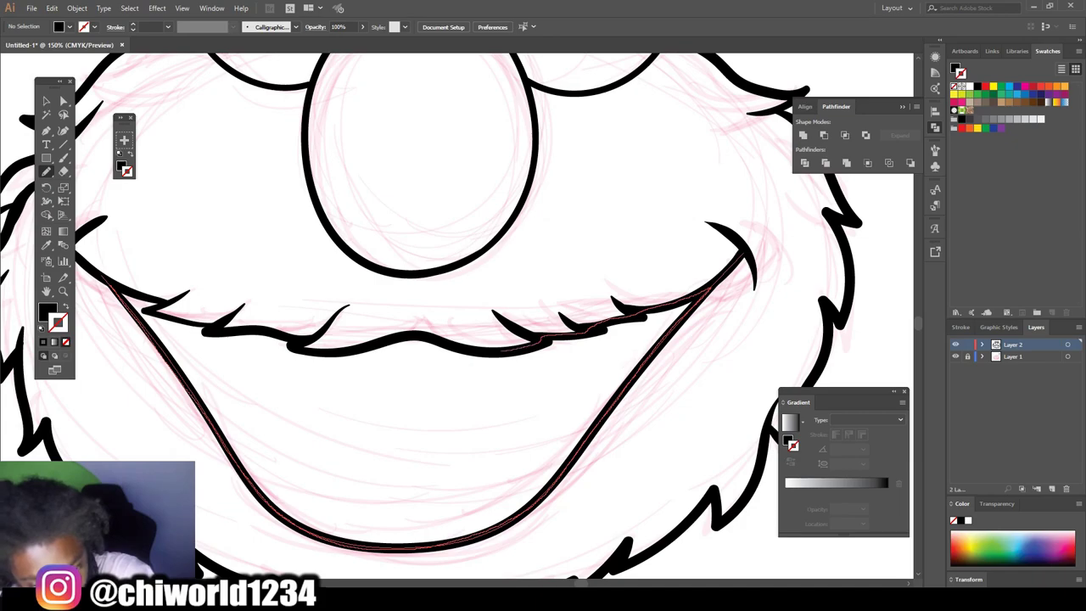
pyautogui.moveTo(502, 350); pyautogui.dragTo(407, 337)
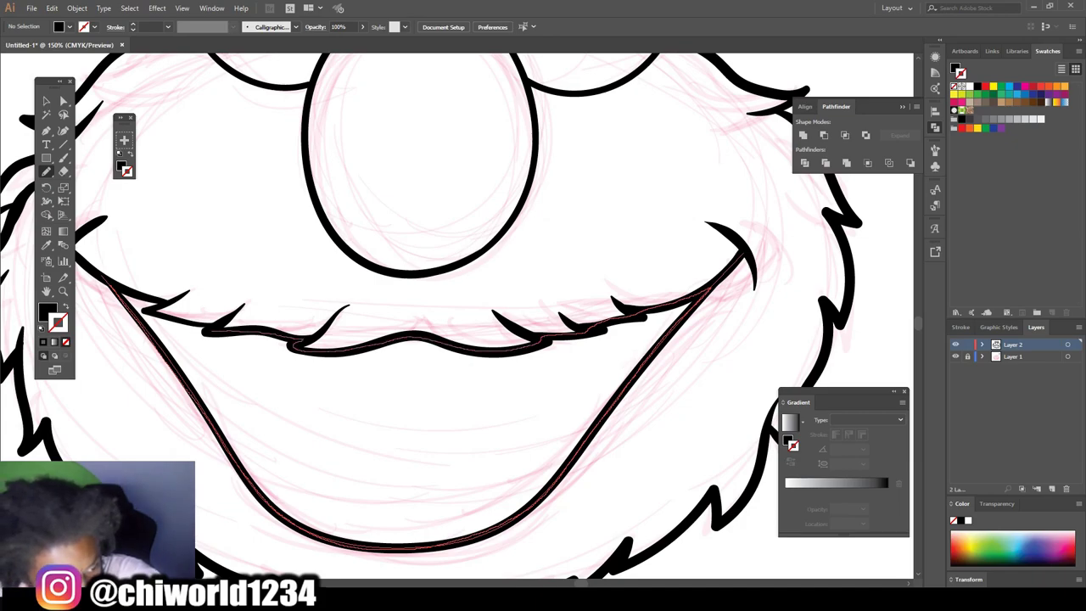
pyautogui.moveTo(293, 344); pyautogui.dragTo(212, 326)
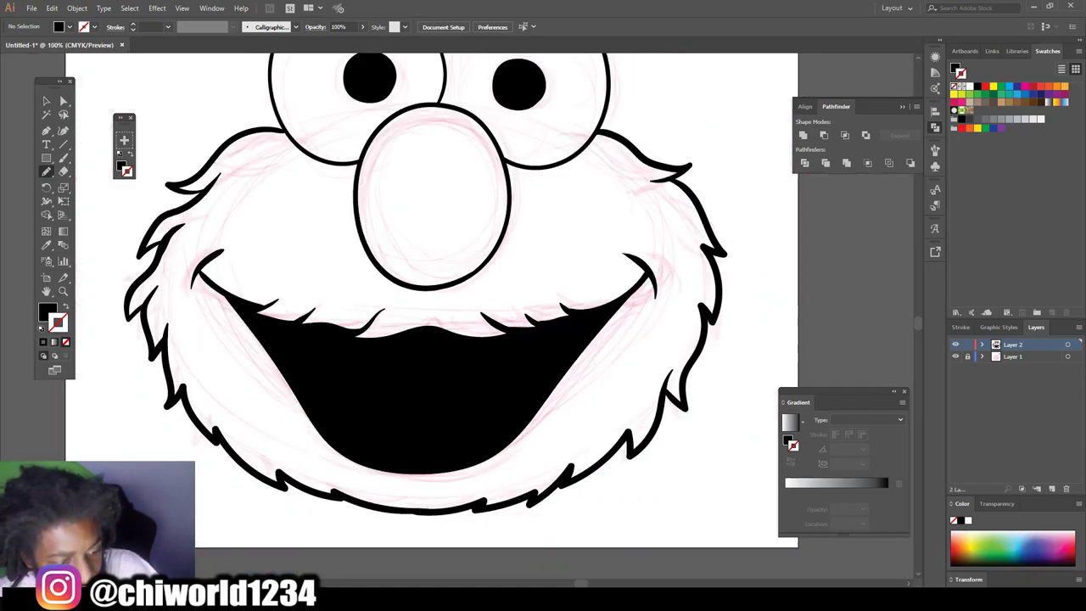
# Select all the face line art, expand its appearance and merge it with Pathfinder
pyautogui.hotkey('ctrl', '-')
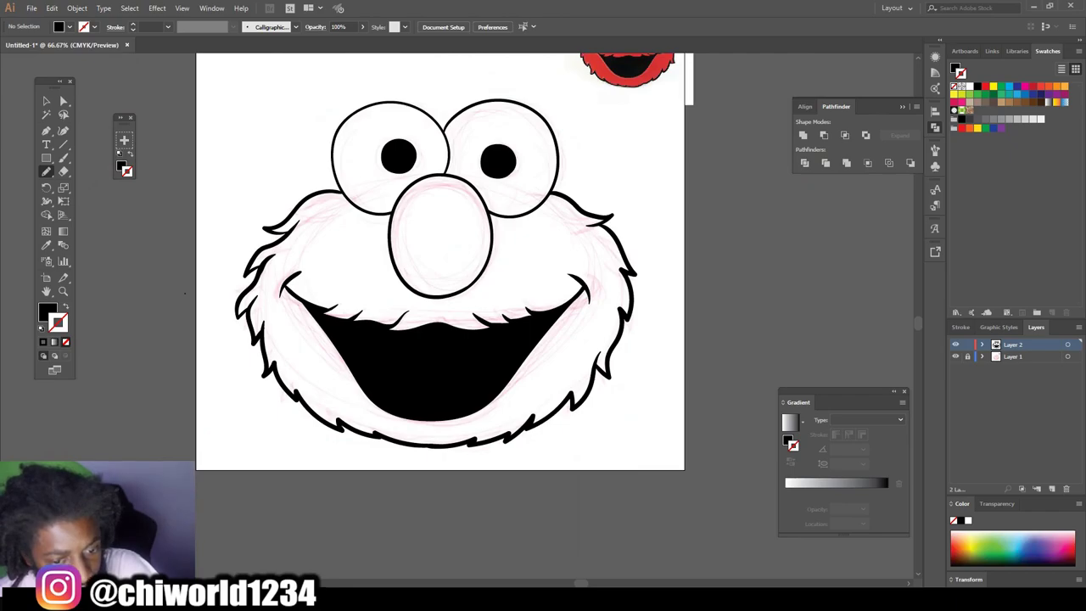
pyautogui.hotkey('ctrl', '+')
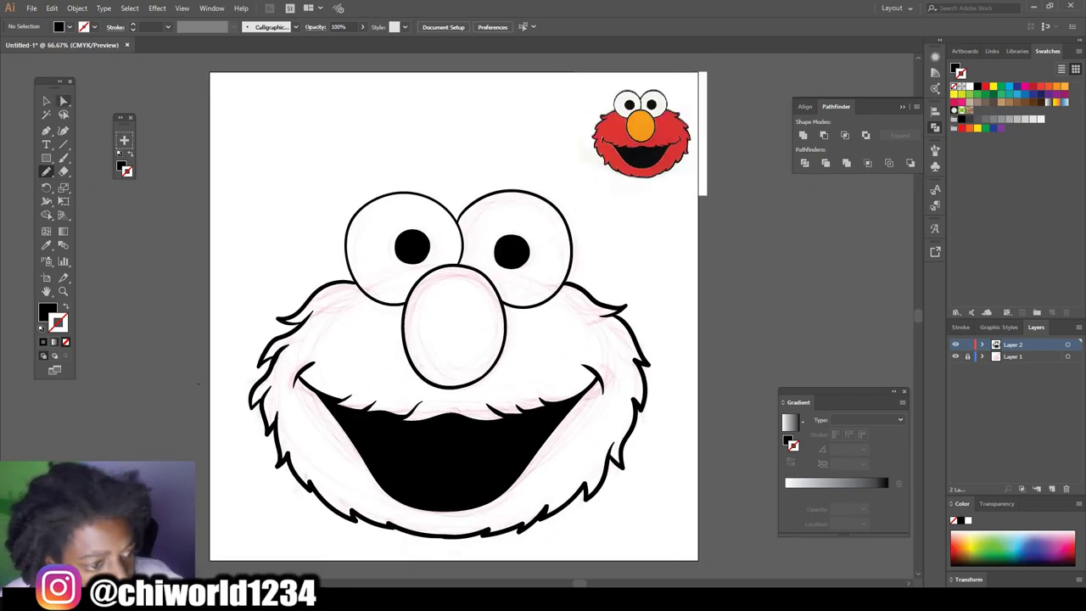
pyautogui.click(46, 101)
pyautogui.moveTo(223, 147); pyautogui.dragTo(673, 549)
pyautogui.click(77, 8)
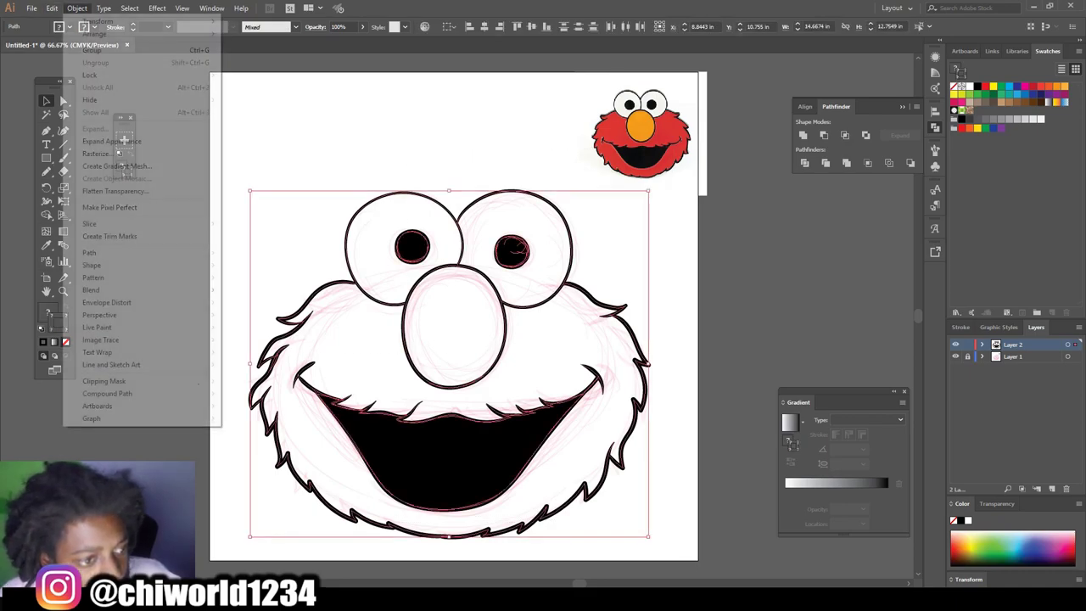
pyautogui.click(111, 140)
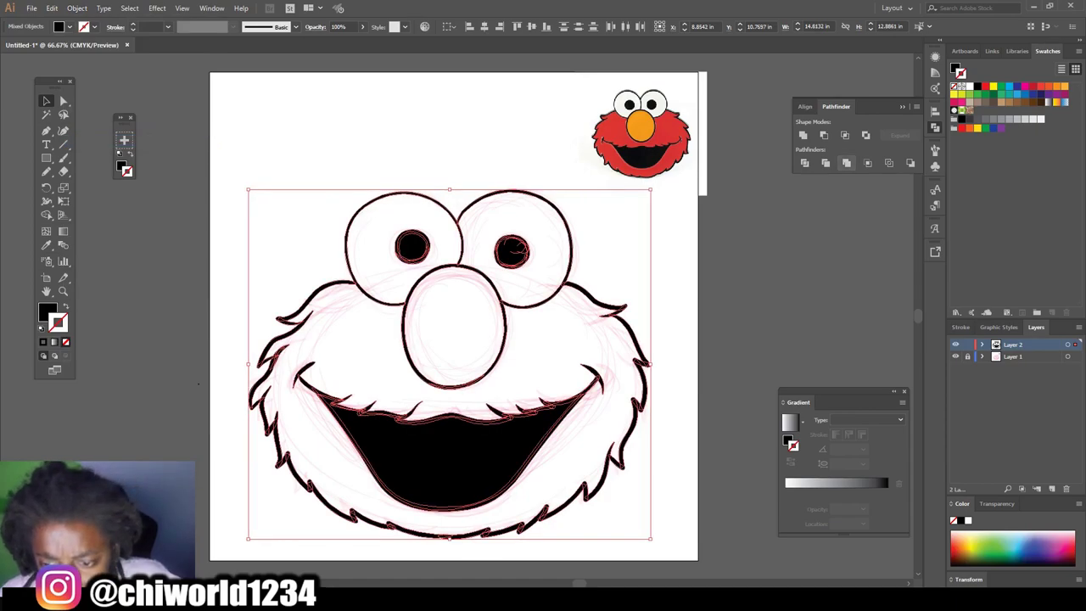
pyautogui.click(845, 163)
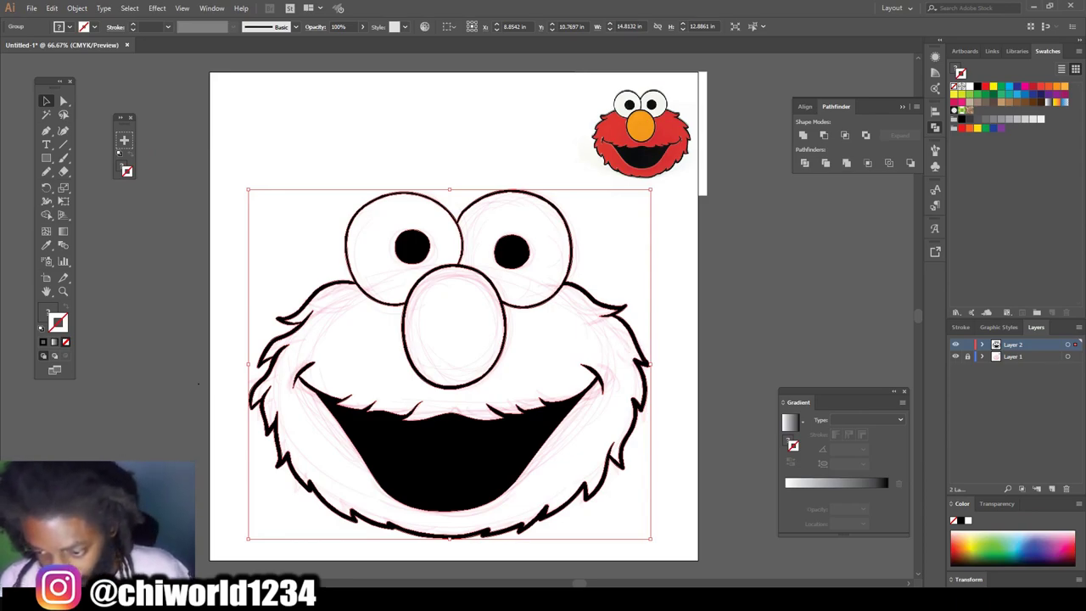
# Lock Layer 2 and add a new Layer 3 beneath it
pyautogui.click(967, 344)
pyautogui.hotkey('ctrl', 'l')
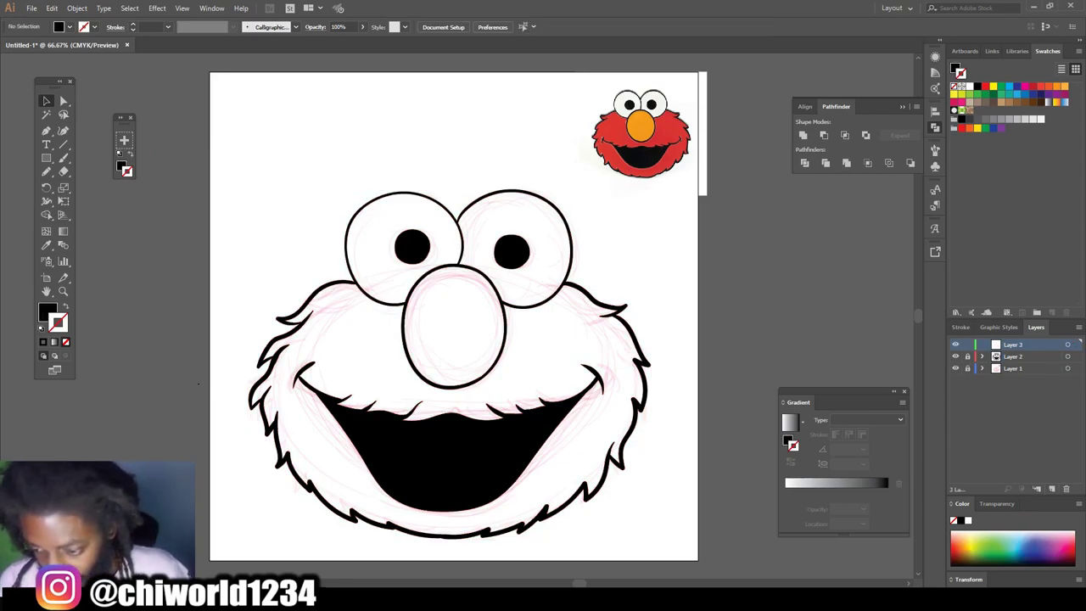
pyautogui.moveTo(1012, 344); pyautogui.dragTo(1011, 363)
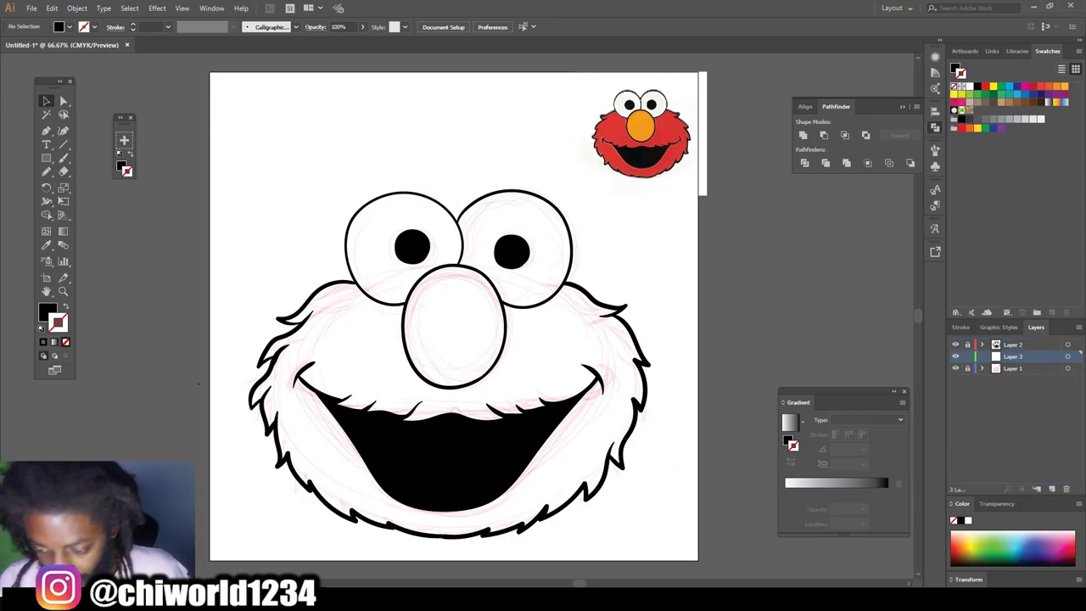
# Sample the reference's red and fill the upper-left fur around the eye
pyautogui.press('i')
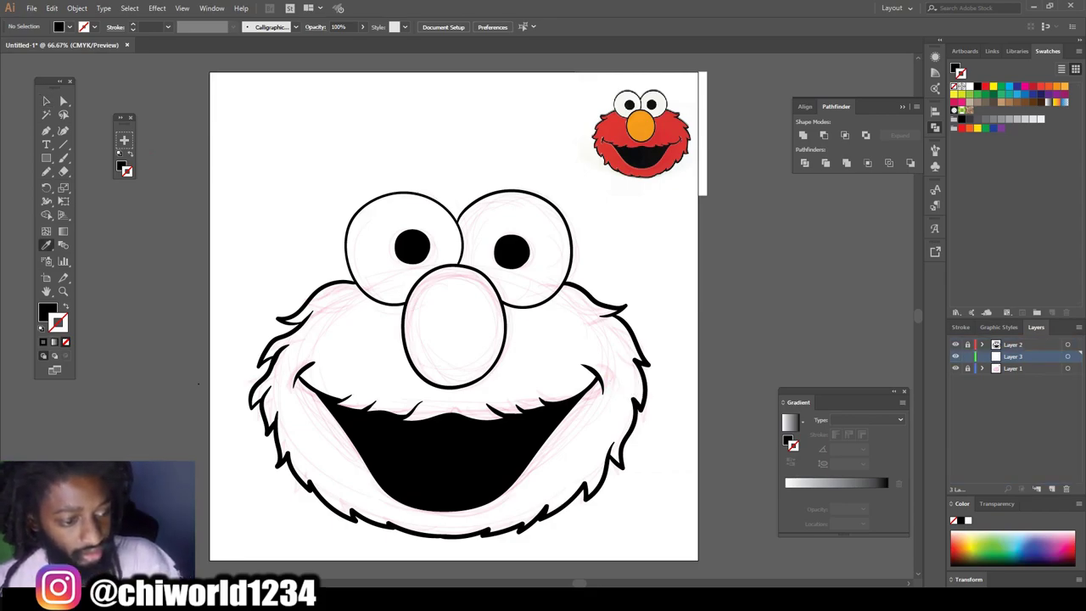
pyautogui.click(611, 140)
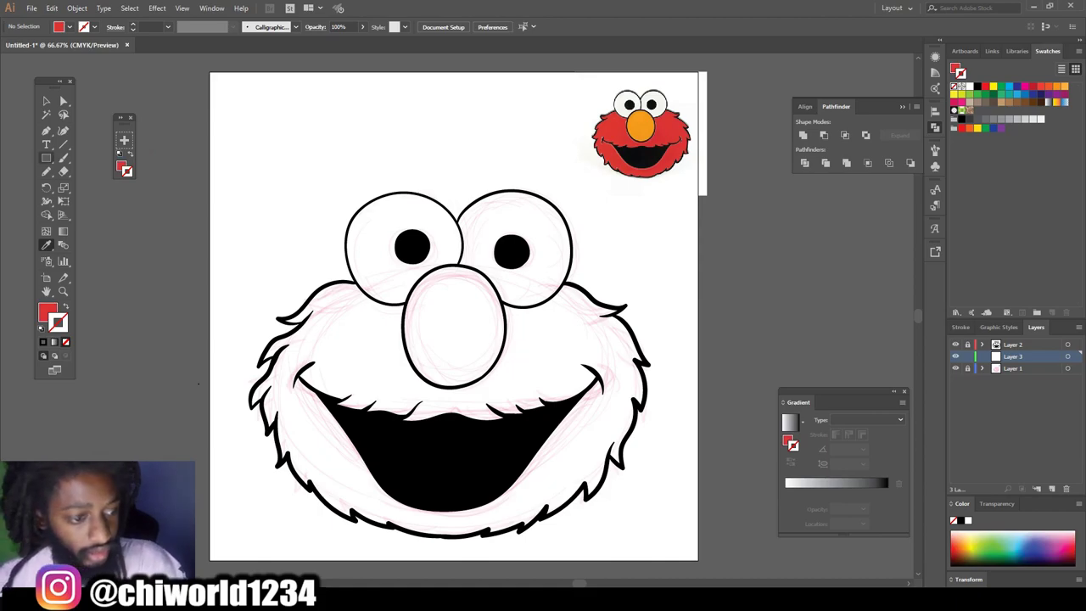
pyautogui.press('n')
pyautogui.scroll(-1, 454, 306)
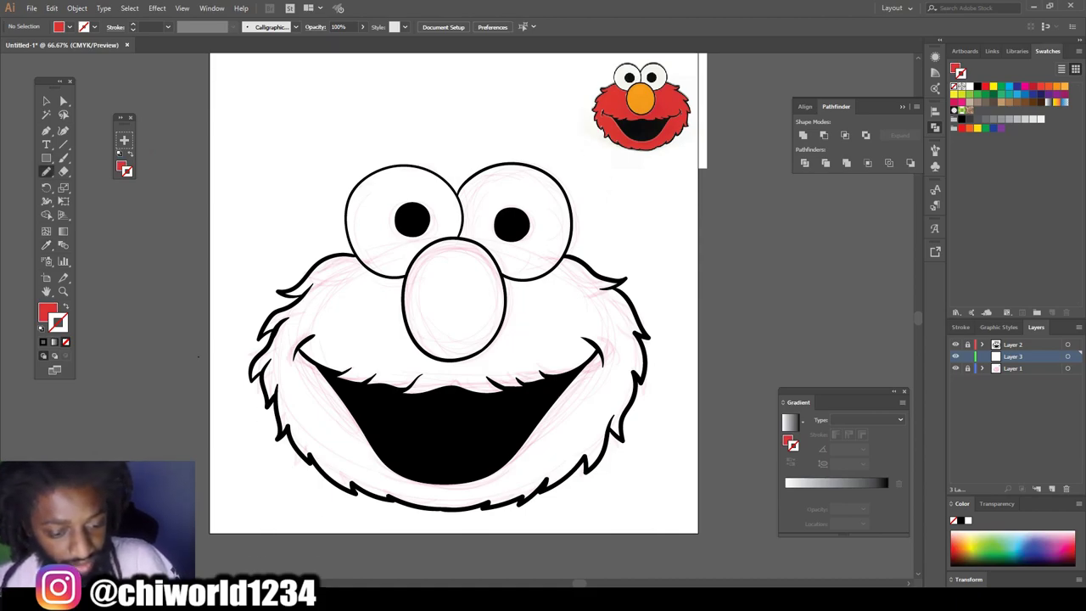
pyautogui.scroll(2, 289, 321)
pyautogui.scroll(2, 288, 321)
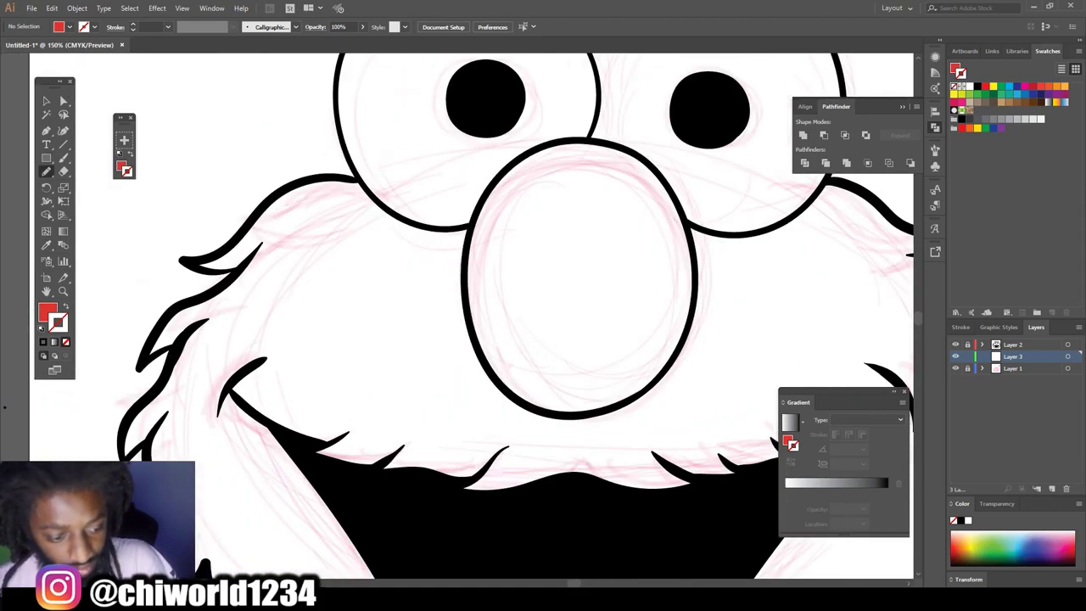
pyautogui.scroll(2, 288, 321)
pyautogui.scroll(2, 359, 420)
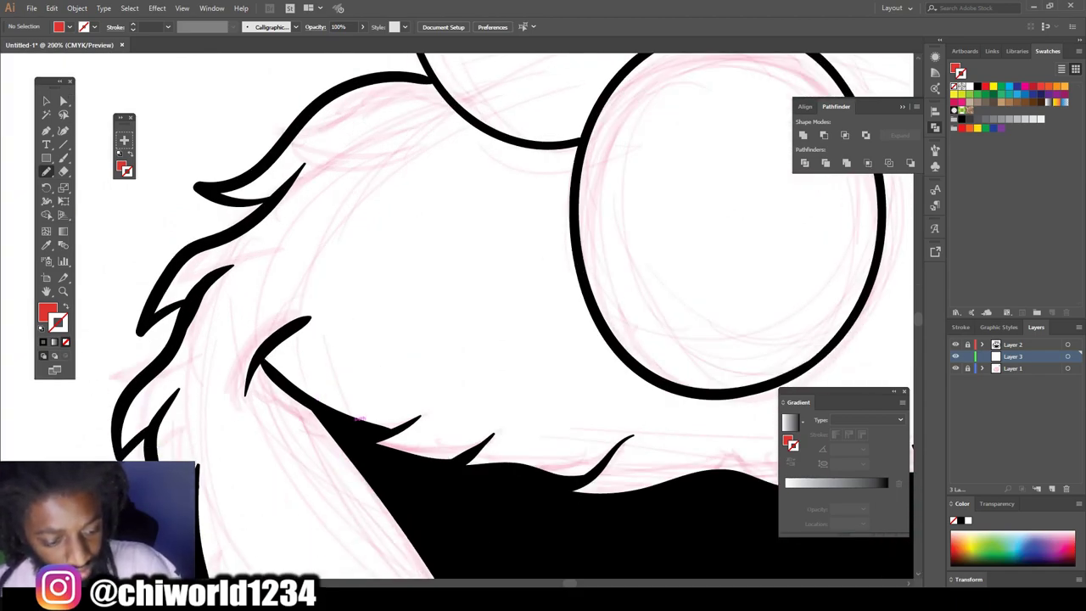
pyautogui.moveTo(496, 541); pyautogui.dragTo(178, 339)
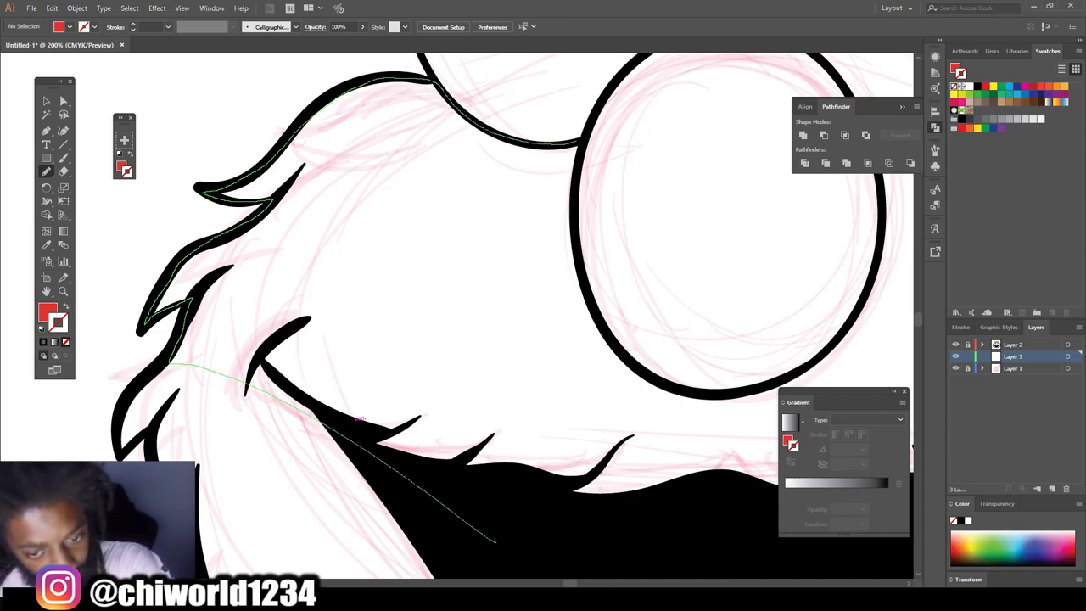
pyautogui.moveTo(585, 139); pyautogui.dragTo(577, 195)
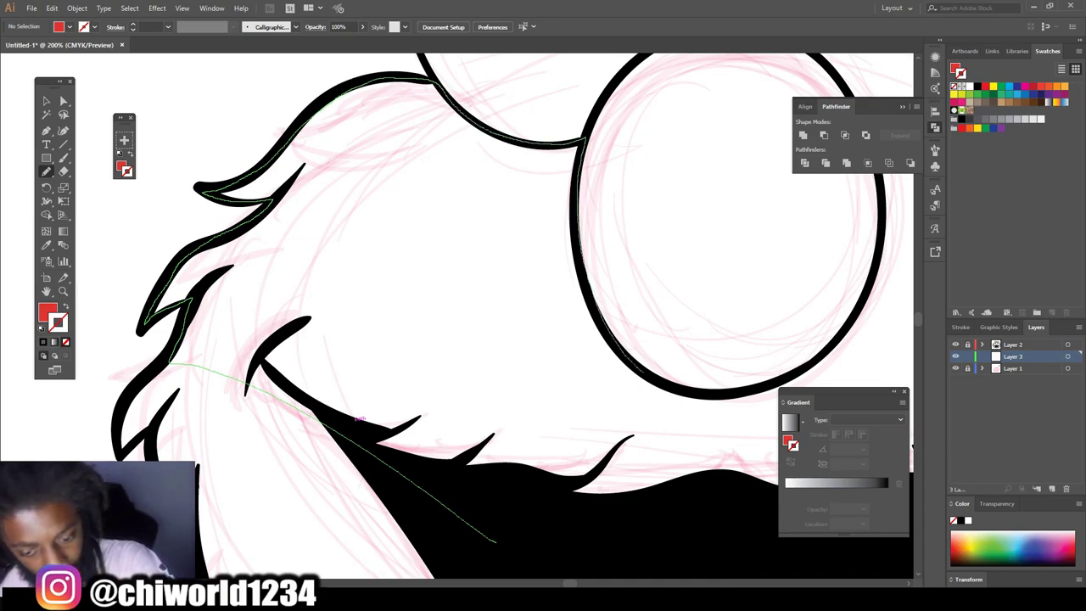
pyautogui.moveTo(588, 284); pyautogui.dragTo(594, 509)
# Fill the lower-left fur and the fur under the mouth with red
pyautogui.scroll(-3, 912, 445)
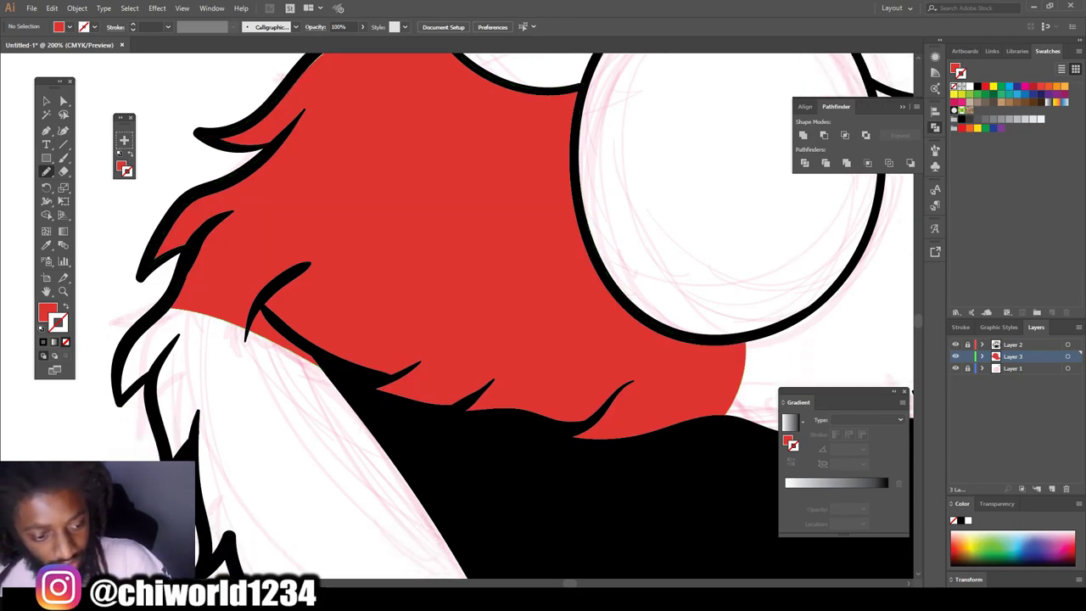
pyautogui.scroll(-3, 912, 445)
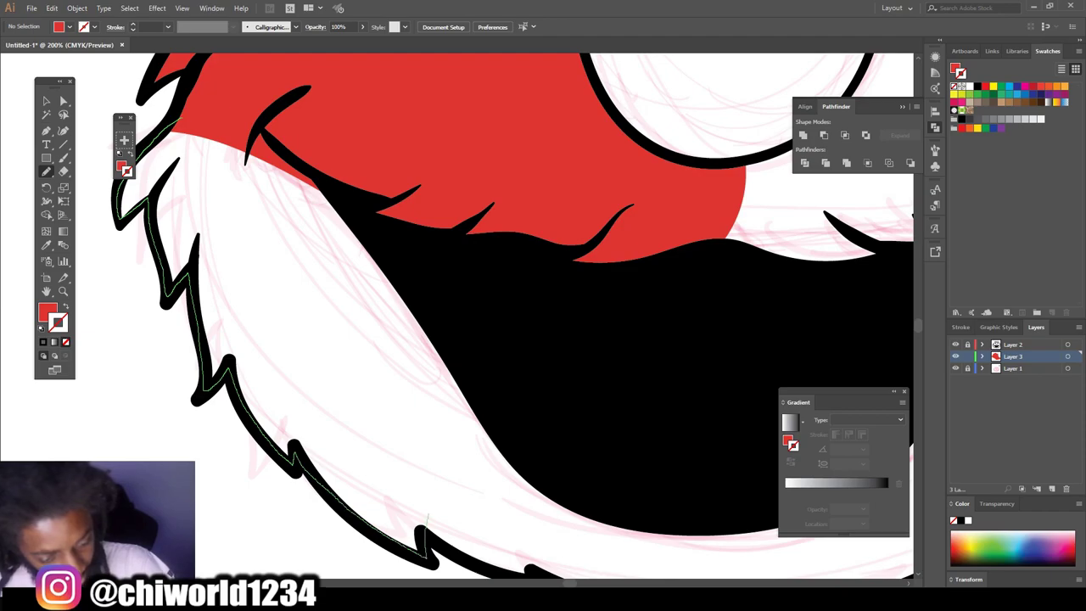
pyautogui.moveTo(428, 515); pyautogui.dragTo(584, 212)
pyautogui.hotkey('ctrl', '-')
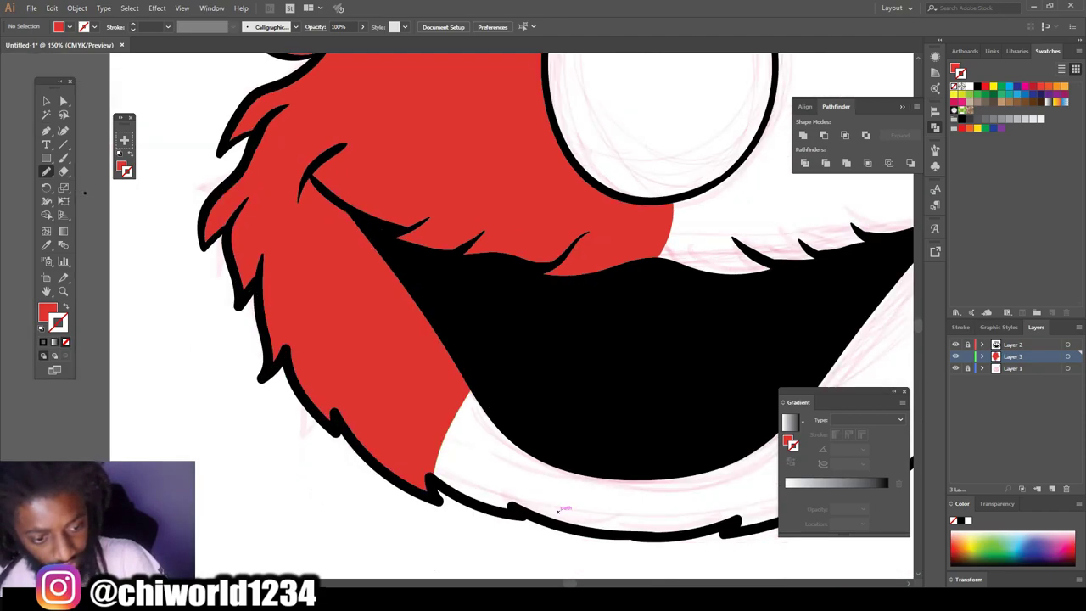
pyautogui.scroll(-3, 558, 510)
pyautogui.scroll(3, 558, 510)
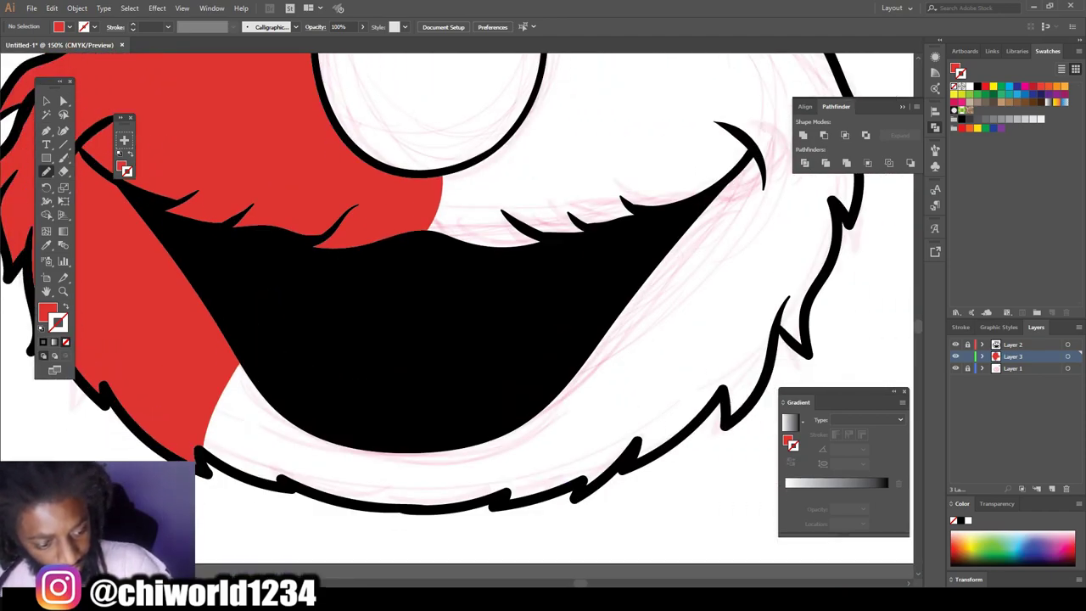
pyautogui.moveTo(191, 431); pyautogui.dragTo(185, 410)
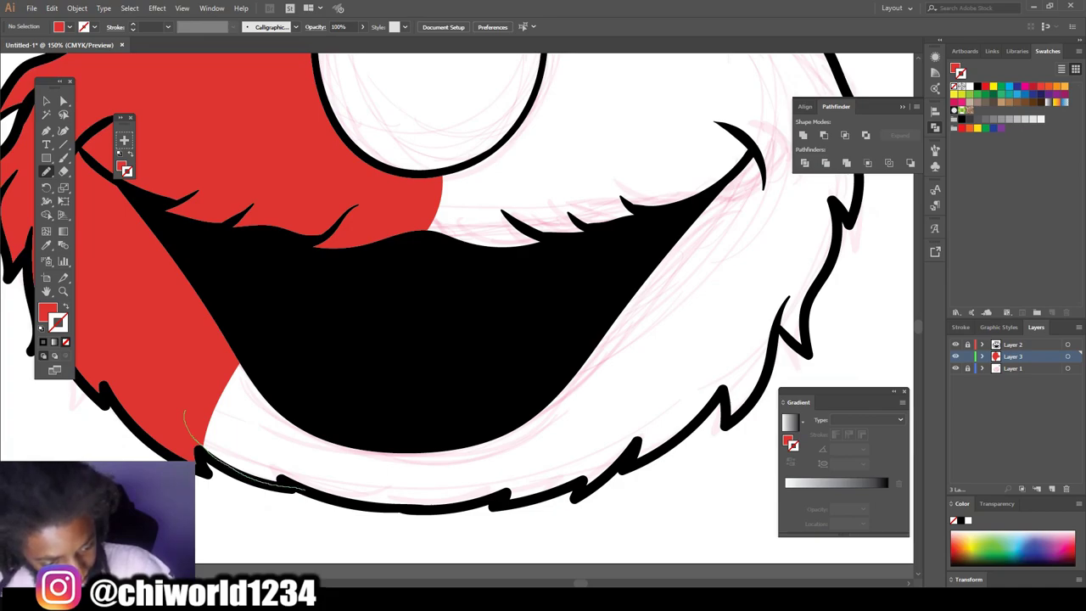
pyautogui.moveTo(303, 490); pyautogui.dragTo(465, 508)
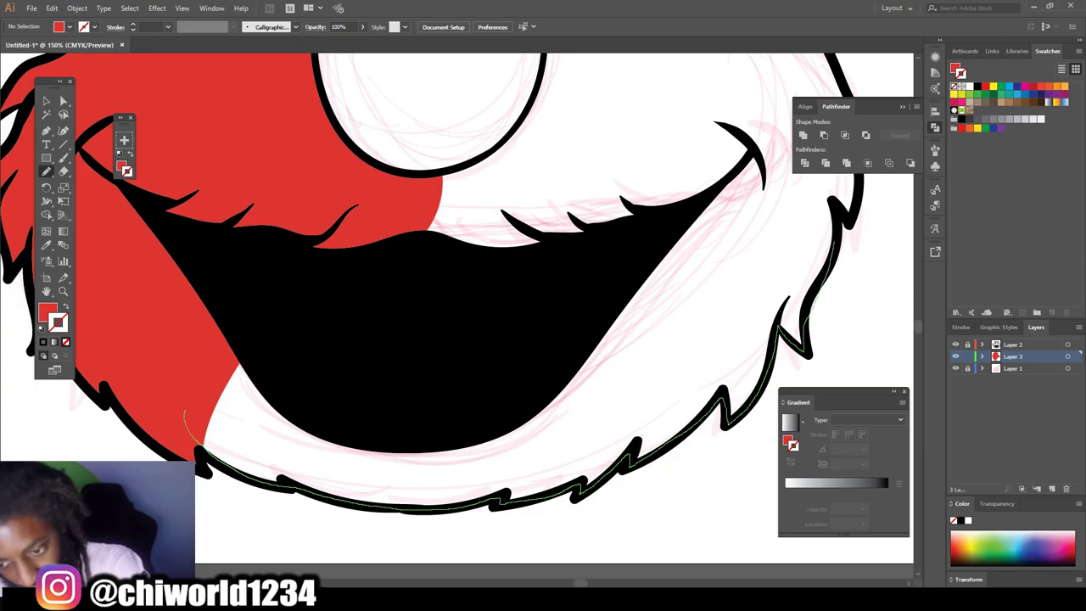
pyautogui.moveTo(834, 240); pyautogui.dragTo(186, 420)
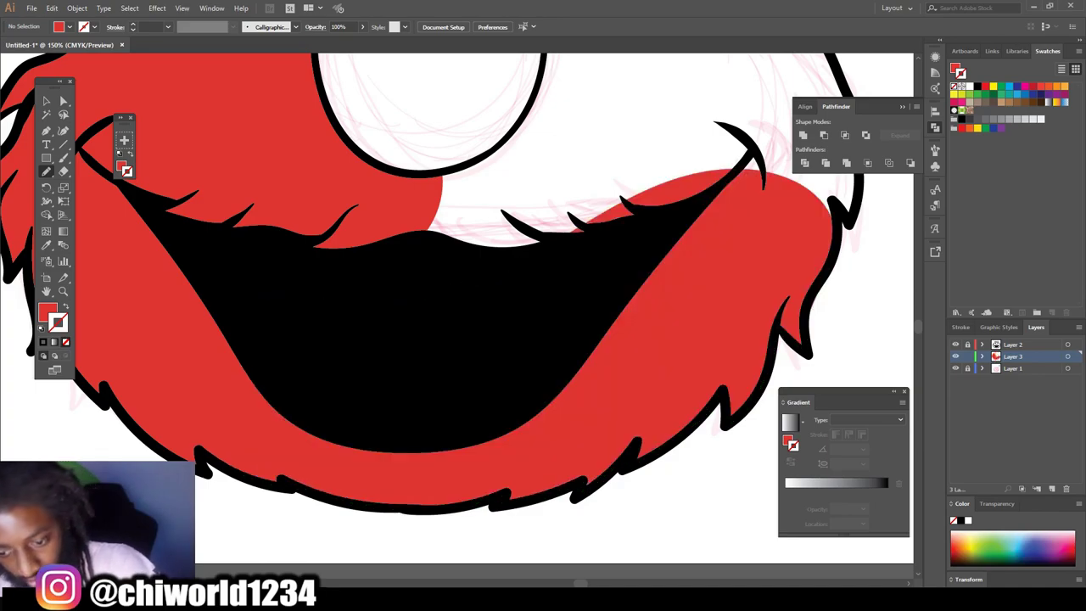
# Erase briefly, then fill the right cheek fur red between eye and mouth
pyautogui.hotkey('shift', 'e')
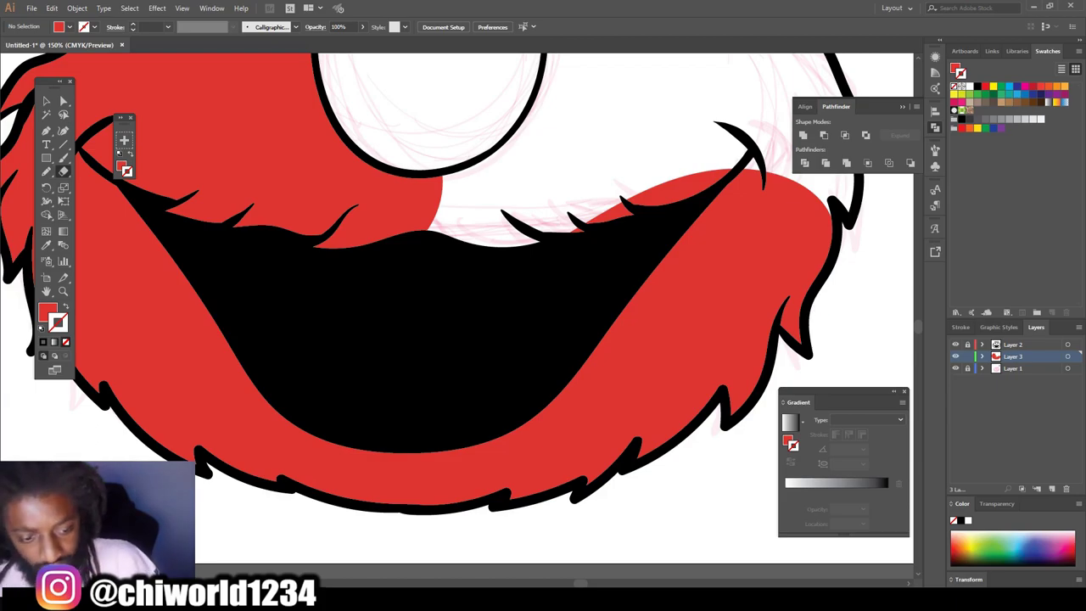
pyautogui.scroll(-3, 737, 320)
pyautogui.hscroll(2, 737, 320)
pyautogui.scroll(3, 737, 320)
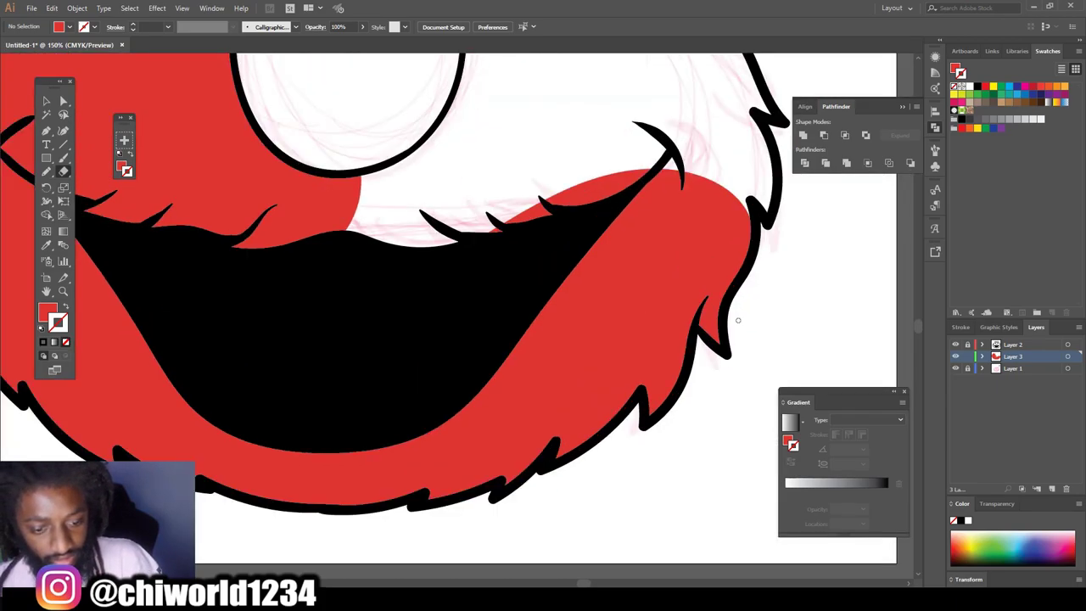
pyautogui.scroll(5, 737, 320)
pyautogui.press('n')
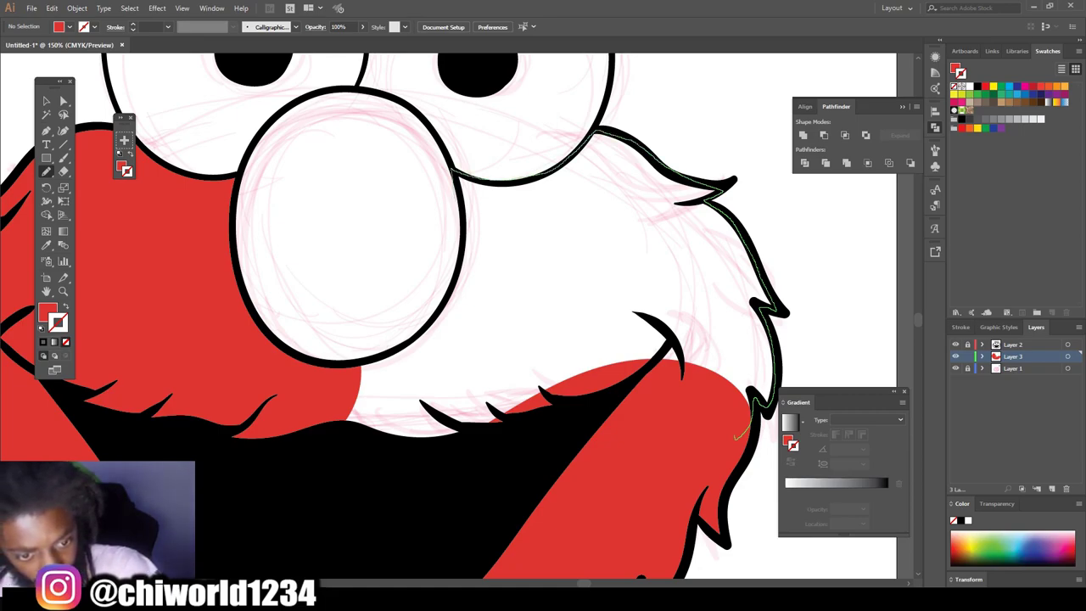
pyautogui.moveTo(736, 435); pyautogui.dragTo(666, 458)
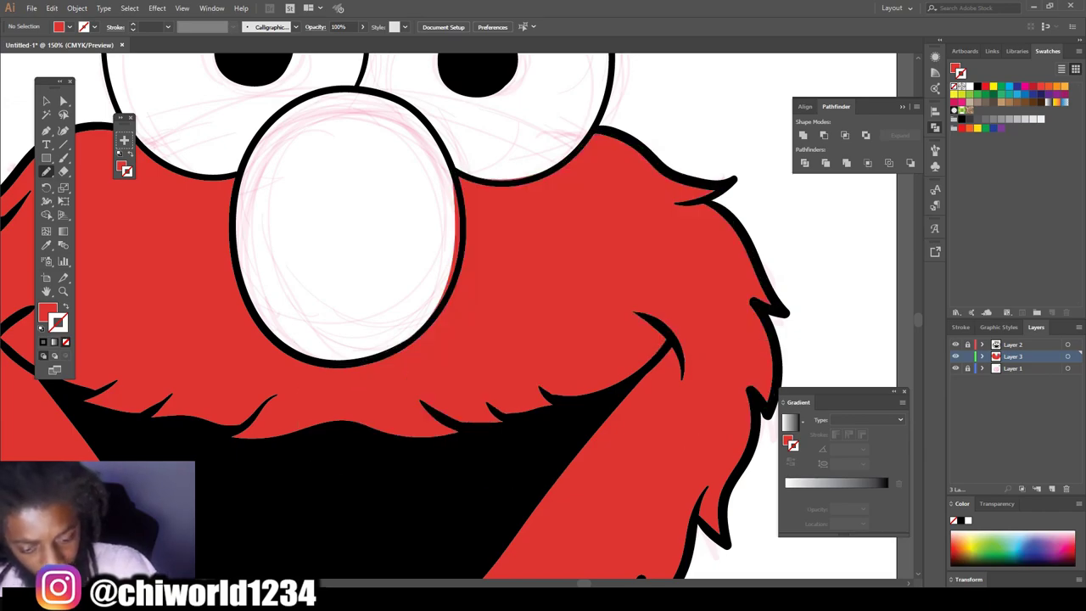
pyautogui.hotkey('ctrl', '0')
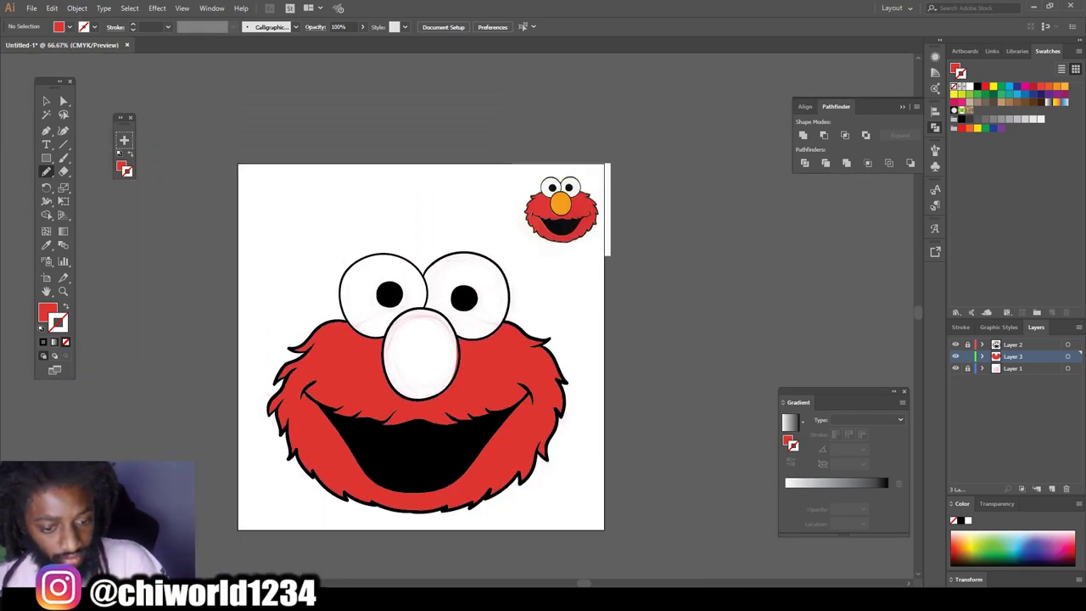
pyautogui.hotkey('ctrl', '1')
pyautogui.scroll(1, 382, 339)
# Sample the reference's orange and fill Elmo's nose with it
pyautogui.press('i')
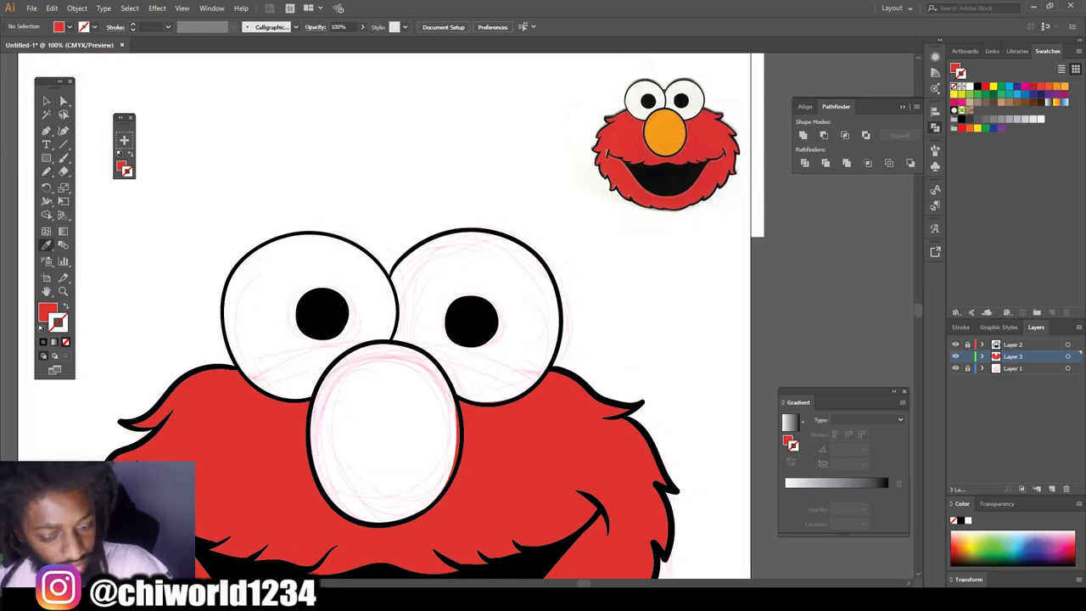
pyautogui.click(664, 127)
pyautogui.press('n')
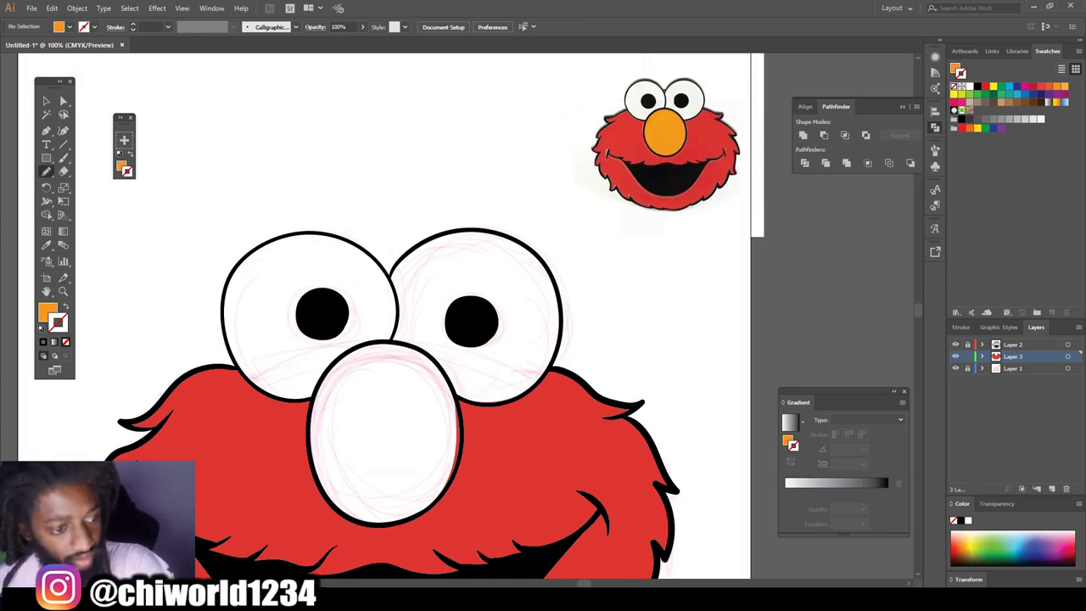
pyautogui.scroll(-1, 381, 339)
pyautogui.scroll(-1, 381, 340)
pyautogui.hotkey('ctrl', '0')
pyautogui.hotkey('ctrl', '+')
pyautogui.hotkey('ctrl', '+')
pyautogui.hotkey('ctrl', '+')
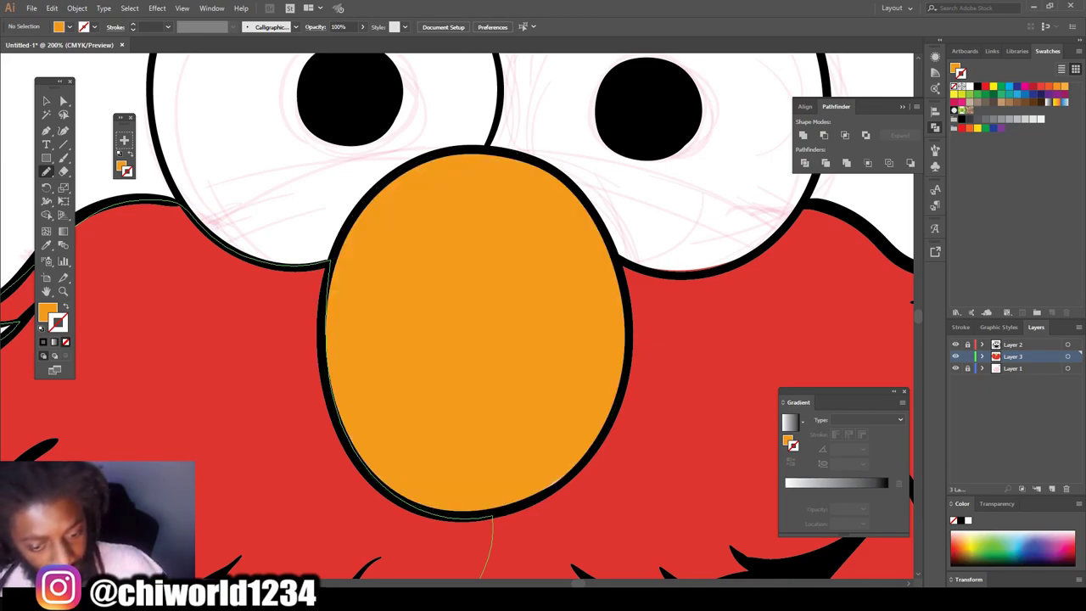
# Trace solid white fills around the left and right eyes
pyautogui.hotkey('ctrl', '0')
pyautogui.hotkey('ctrl', '+')
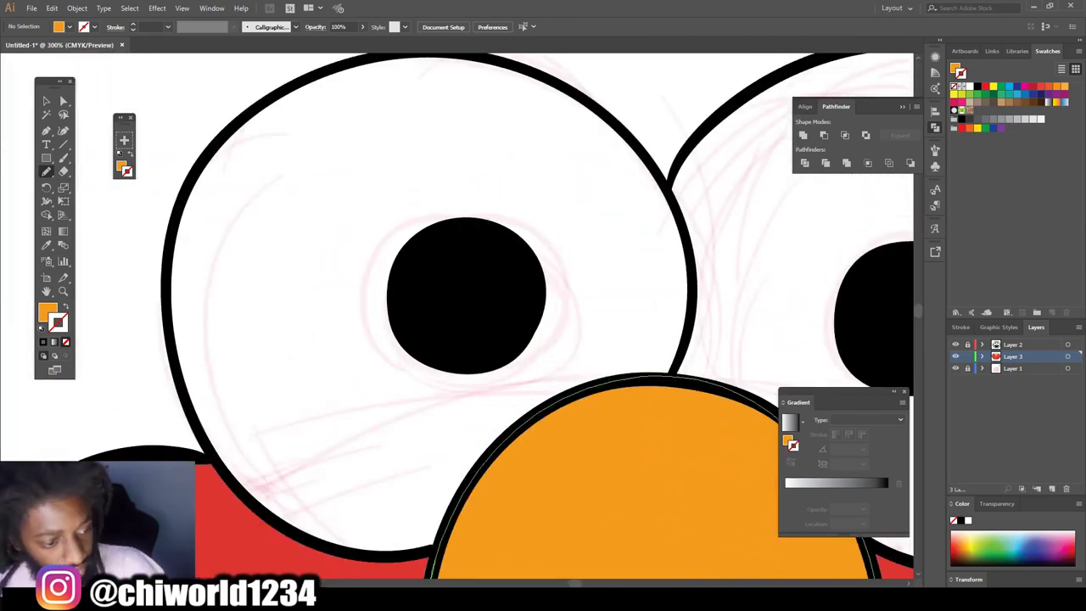
pyautogui.hotkey('ctrl', 'shift', 'a')
pyautogui.moveTo(497, 446)
pyautogui.mouseDown()
pyautogui.moveTo(683, 199)
pyautogui.moveTo(460, 56)
pyautogui.moveTo(201, 163)
pyautogui.moveTo(214, 455)
pyautogui.moveTo(407, 555)
pyautogui.mouseUp()
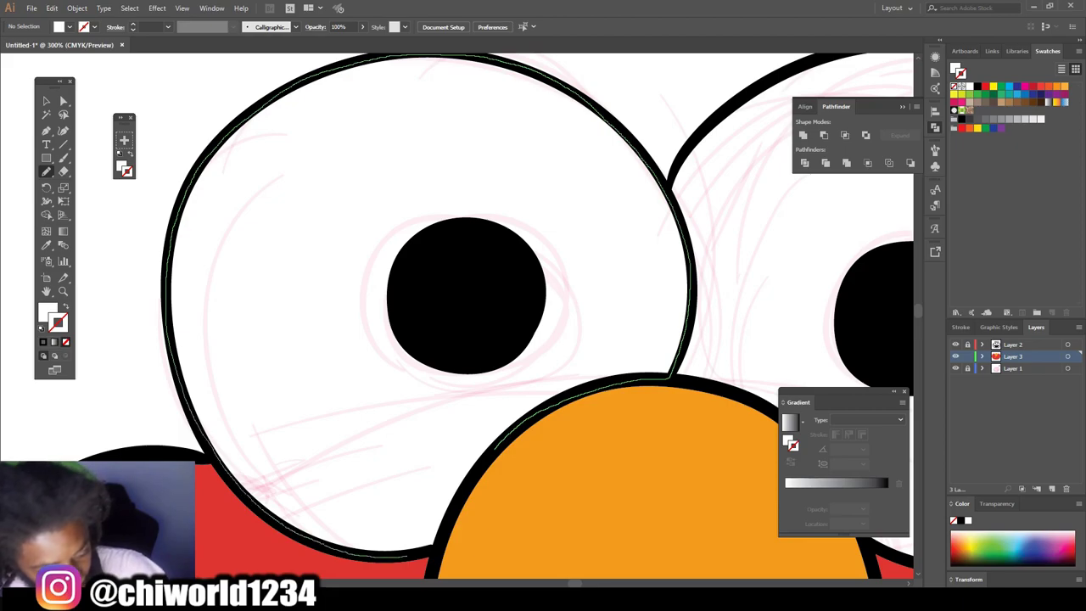
pyautogui.hotkey('ctrl', '-')
pyautogui.moveTo(225, 202); pyautogui.dragTo(644, 272)
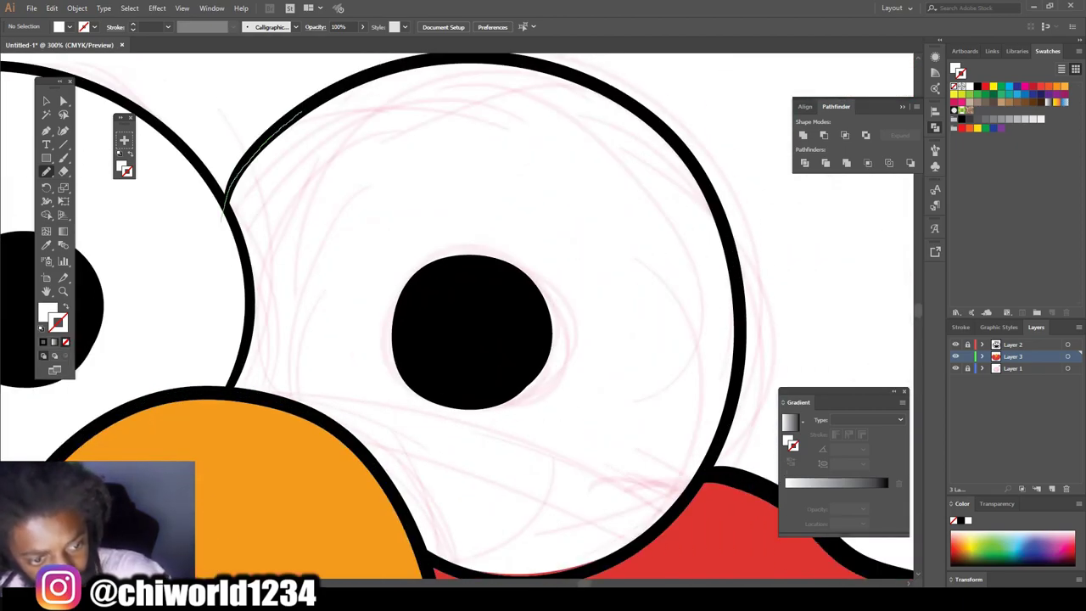
pyautogui.moveTo(445, 76)
pyautogui.mouseDown()
pyautogui.moveTo(390, 142)
pyautogui.moveTo(678, 149)
pyautogui.moveTo(731, 406)
pyautogui.moveTo(561, 574)
pyautogui.mouseUp()
pyautogui.moveTo(441, 563)
pyautogui.mouseDown()
pyautogui.moveTo(353, 441)
pyautogui.moveTo(191, 399)
pyautogui.moveTo(298, 136)
pyautogui.mouseUp()
pyautogui.hotkey('ctrl', '-')
pyautogui.hotkey('ctrl', '-')
pyautogui.hotkey('ctrl', '-')
pyautogui.hotkey('ctrl', '-')
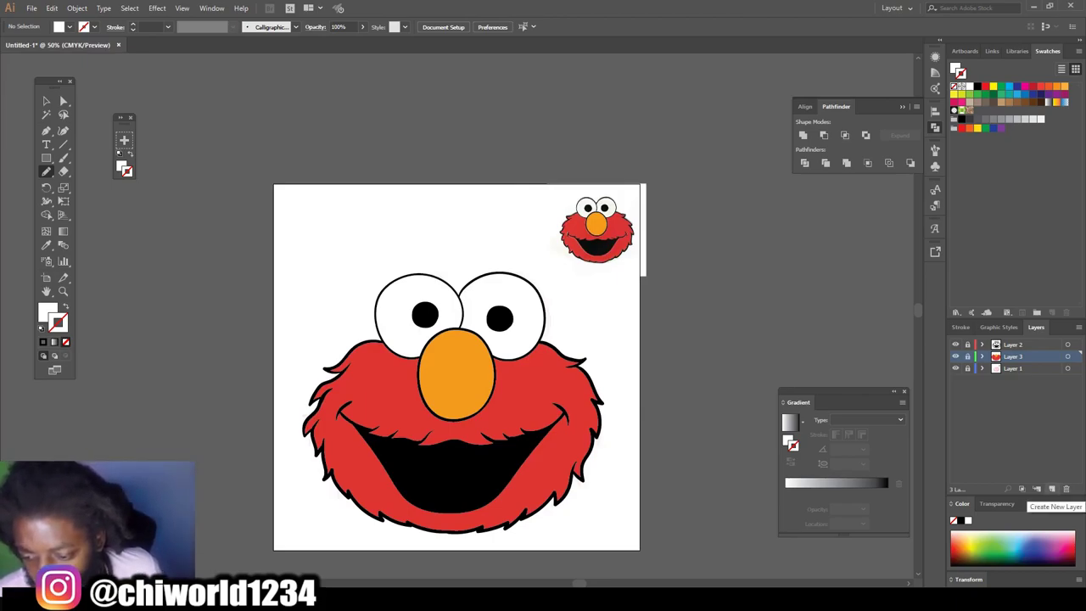
# Add Layer 4 and sample the nose's orange as the current fill
pyautogui.click(1052, 488)
pyautogui.scroll(-1, 458, 354)
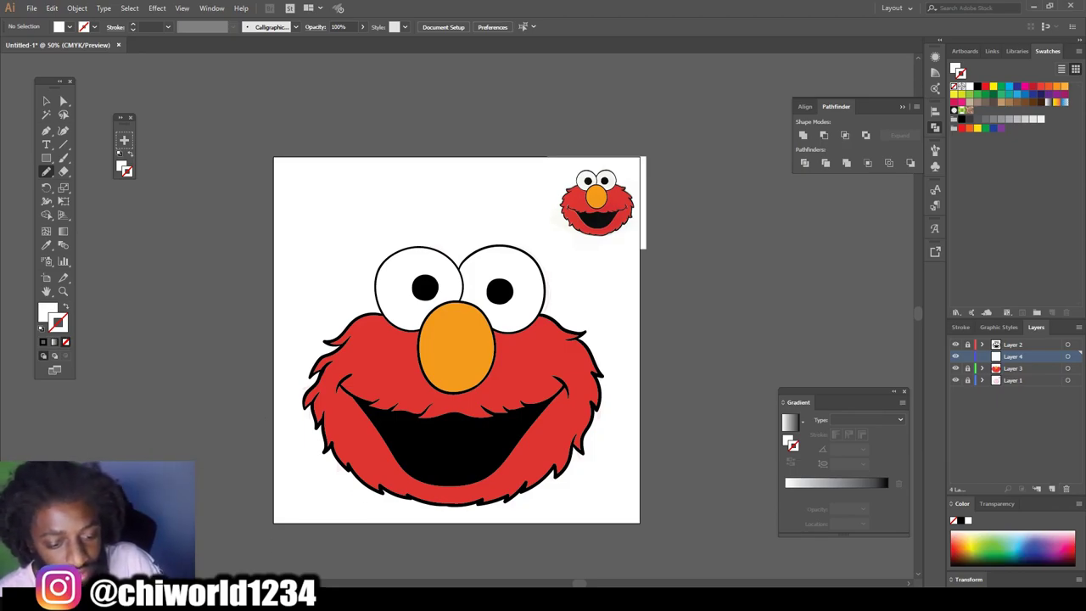
pyautogui.hotkey('ctrl', '=')
pyautogui.hotkey('ctrl', '=')
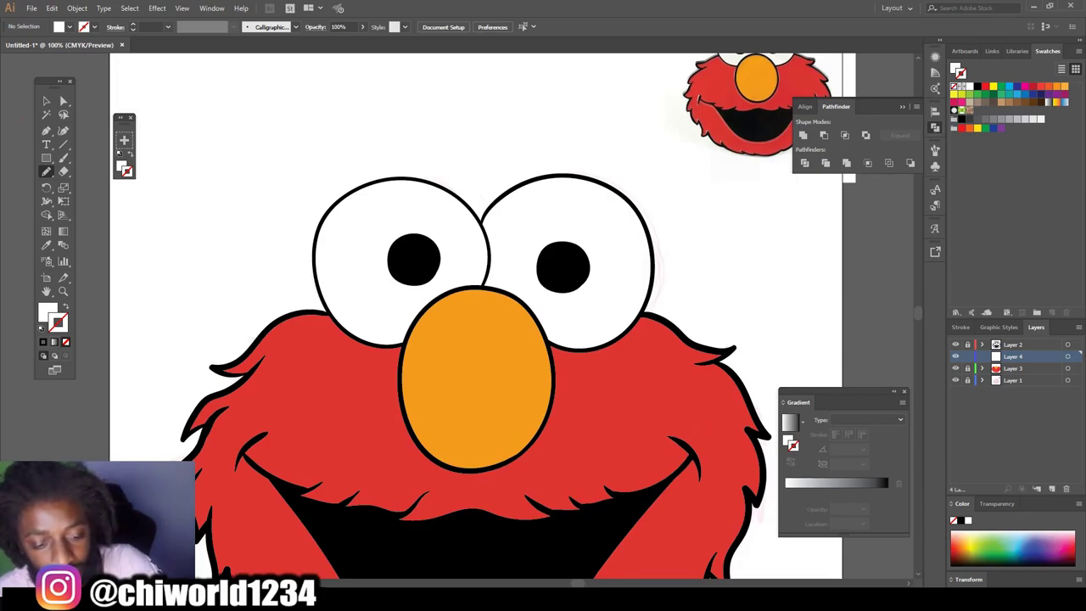
pyautogui.hotkey('ctrl', '=')
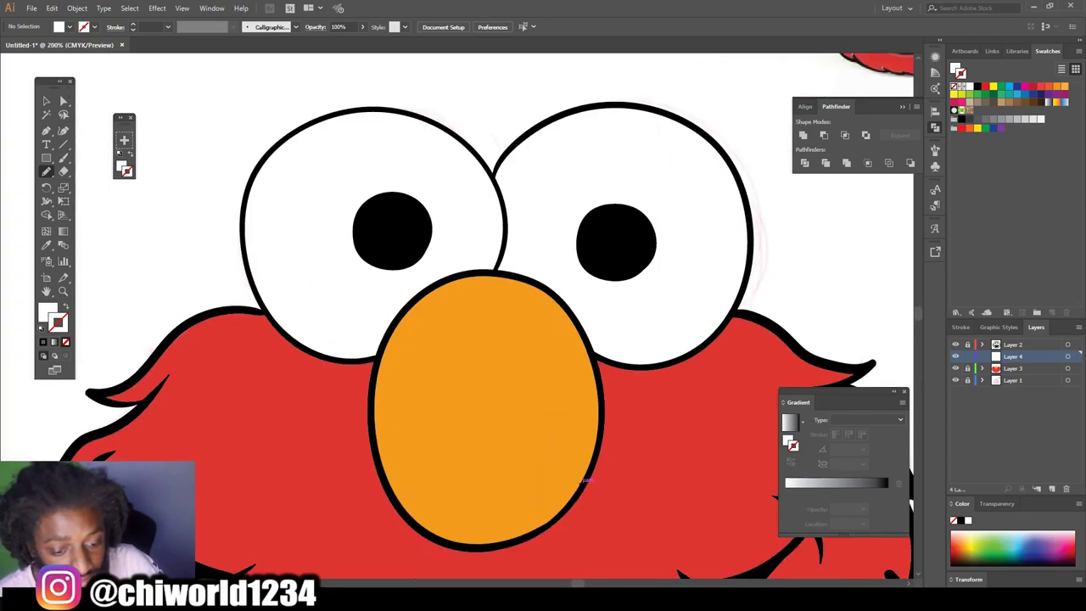
pyautogui.hotkey('ctrl', '=')
pyautogui.press('i')
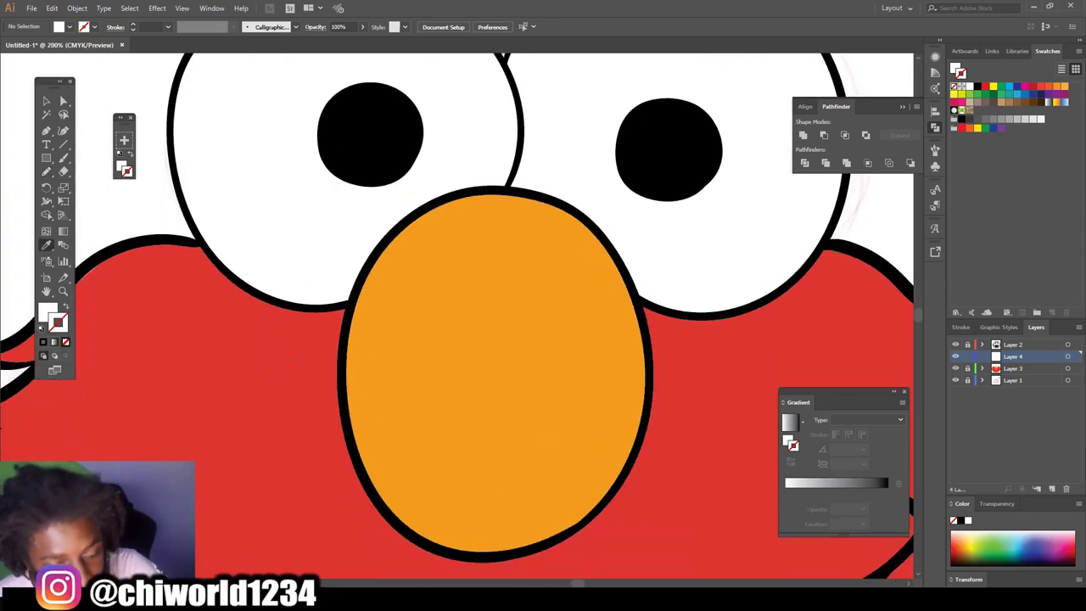
pyautogui.click(545, 438)
# Set the fill colour to brown hex AD5B09
pyautogui.press('x')
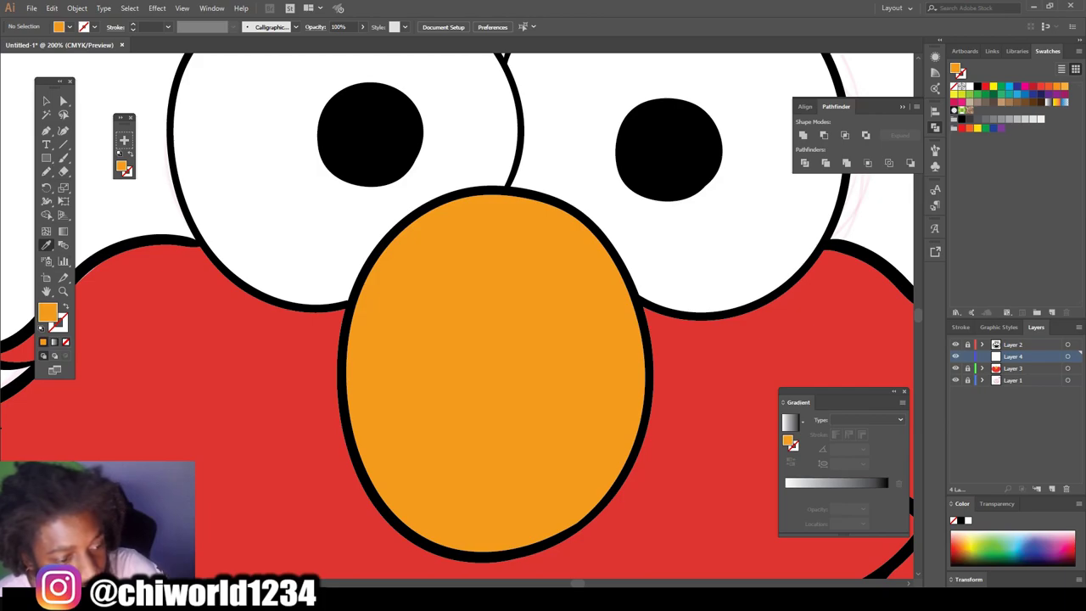
pyautogui.doubleClick(47, 312)
pyautogui.write('87520C')
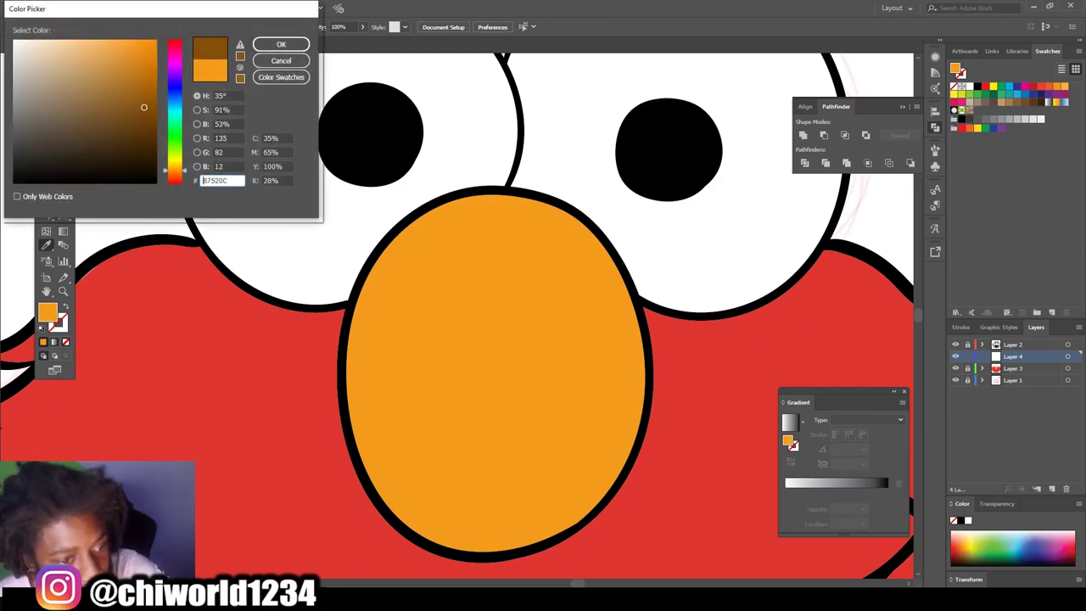
pyautogui.write('8E430C')
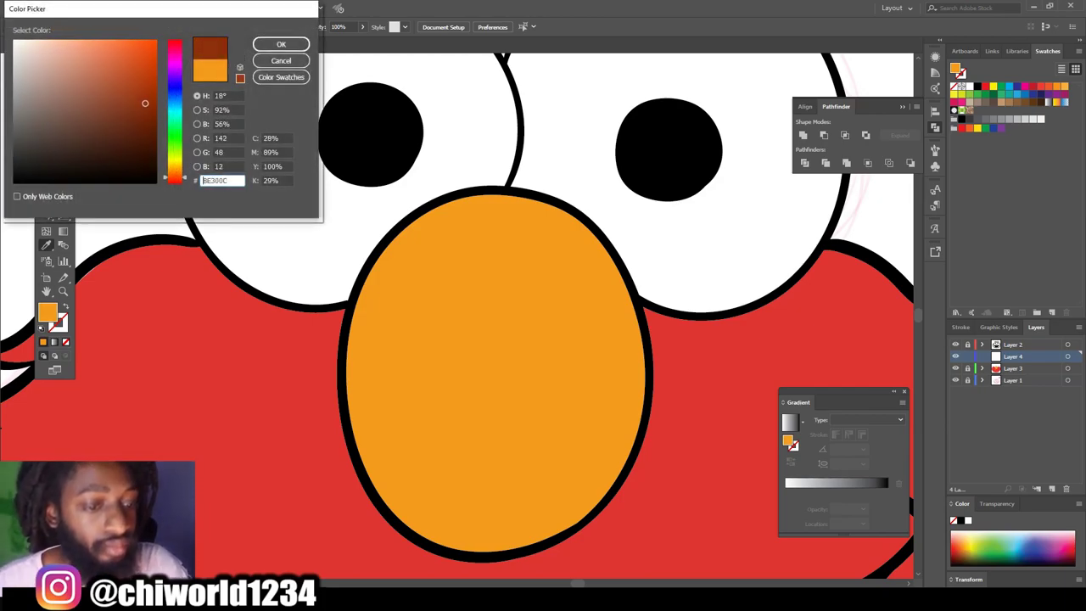
pyautogui.write('8E500C')
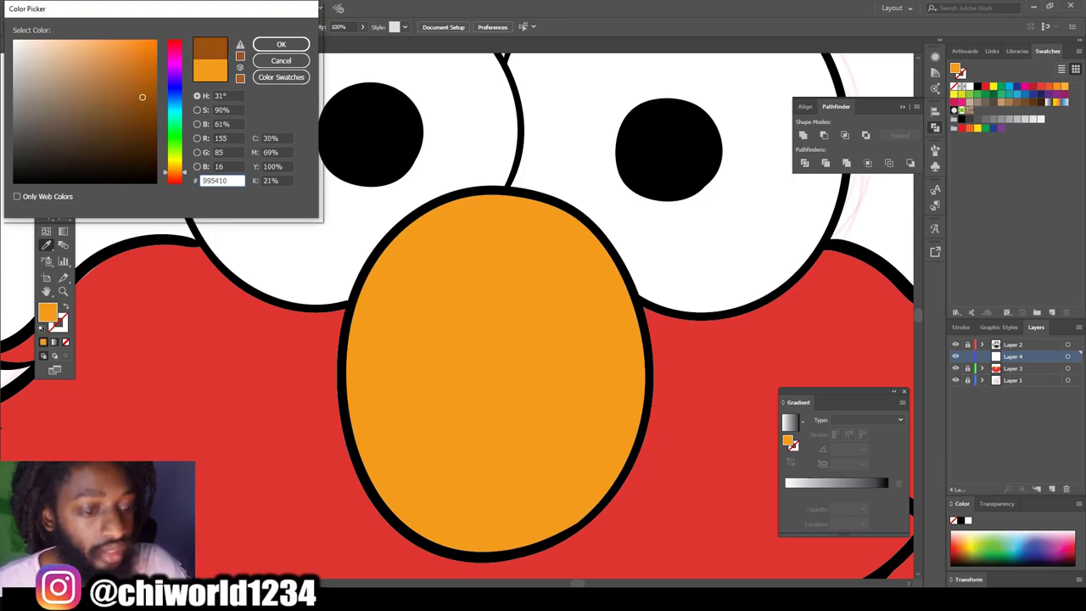
pyautogui.write('AD5B09')
pyautogui.press('Tab')
pyautogui.press('Return')
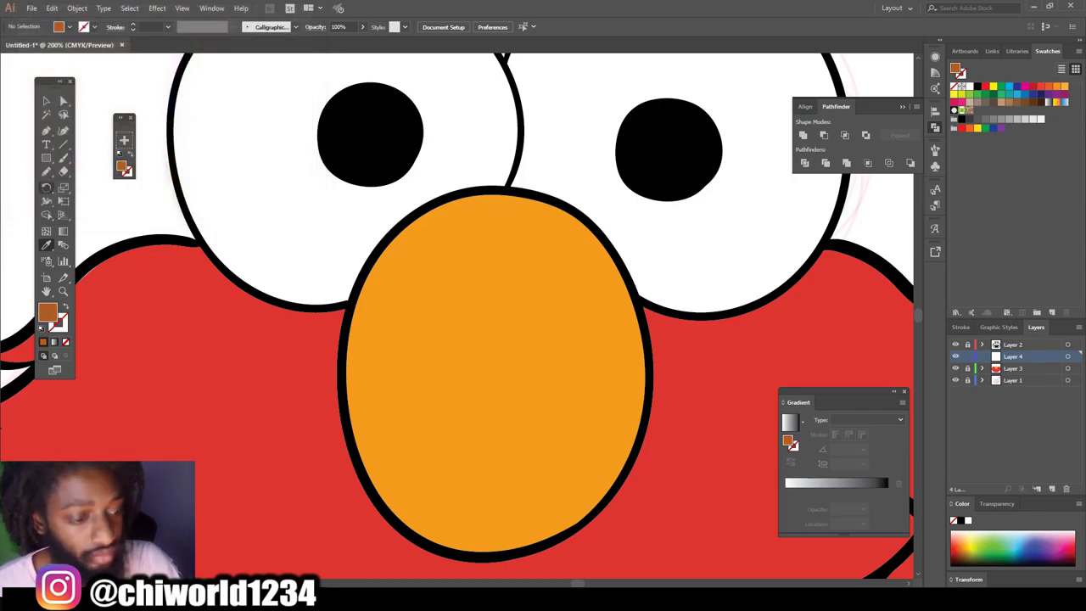
# Draw a closed brown shadow crescent along the nose's left edge
pyautogui.press('n')
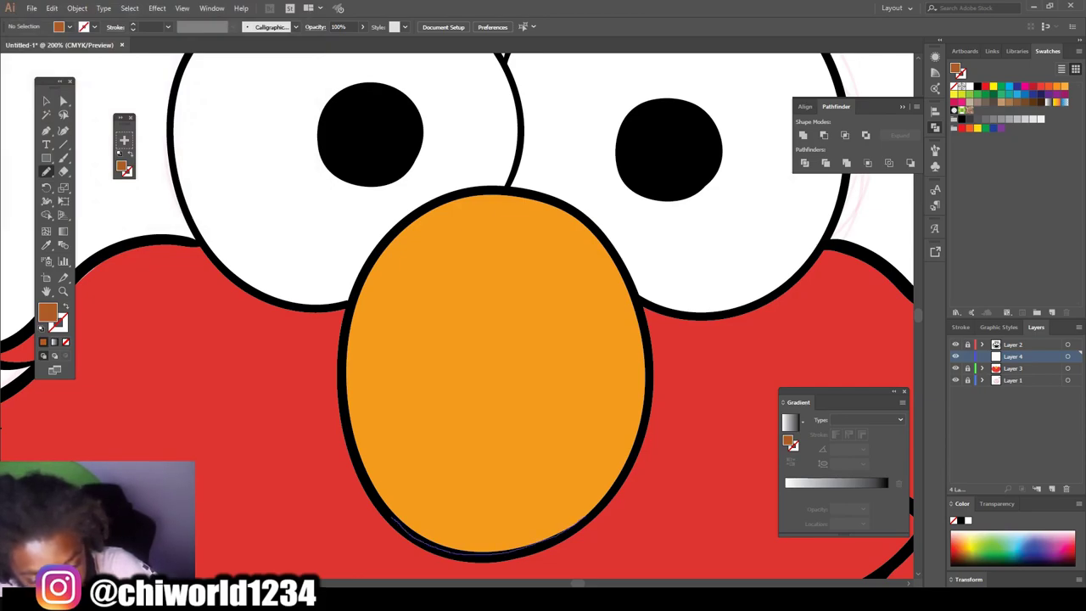
pyautogui.moveTo(488, 501); pyautogui.dragTo(430, 417)
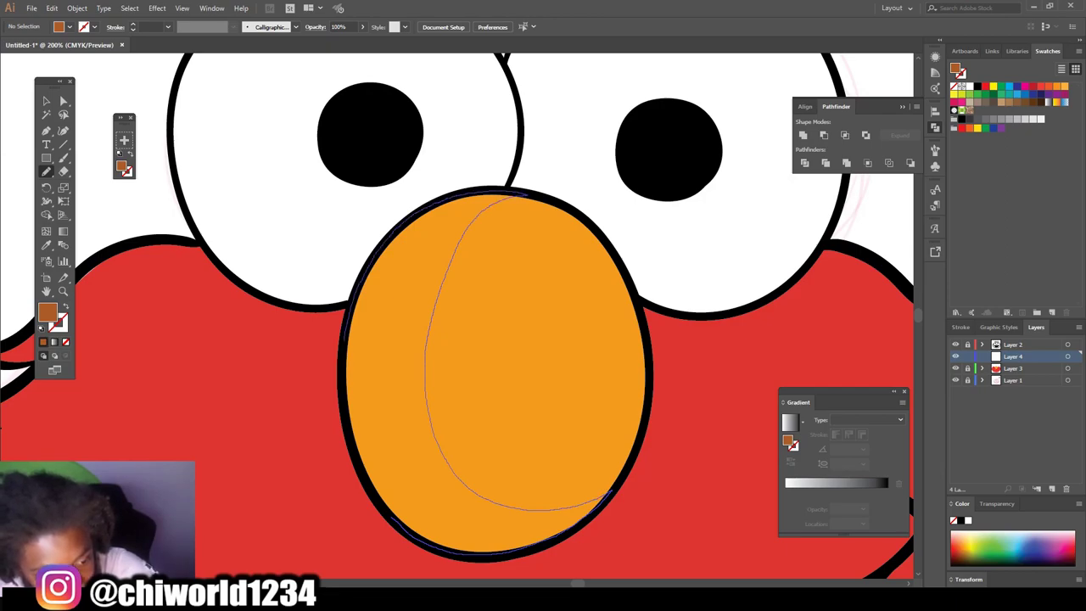
pyautogui.moveTo(521, 195); pyautogui.dragTo(512, 196)
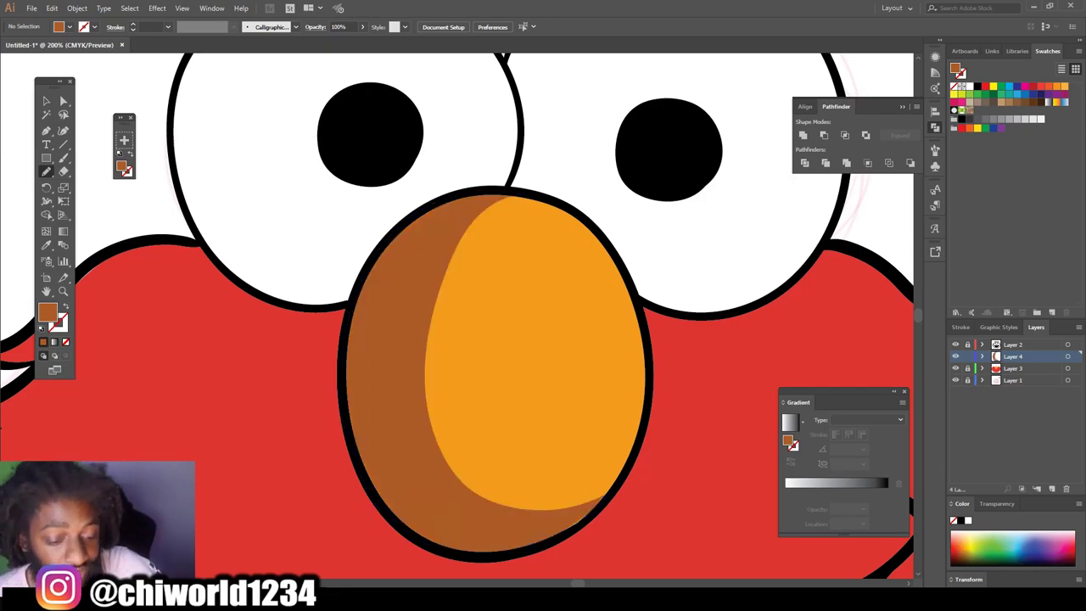
pyautogui.hotkey('ctrl', '-')
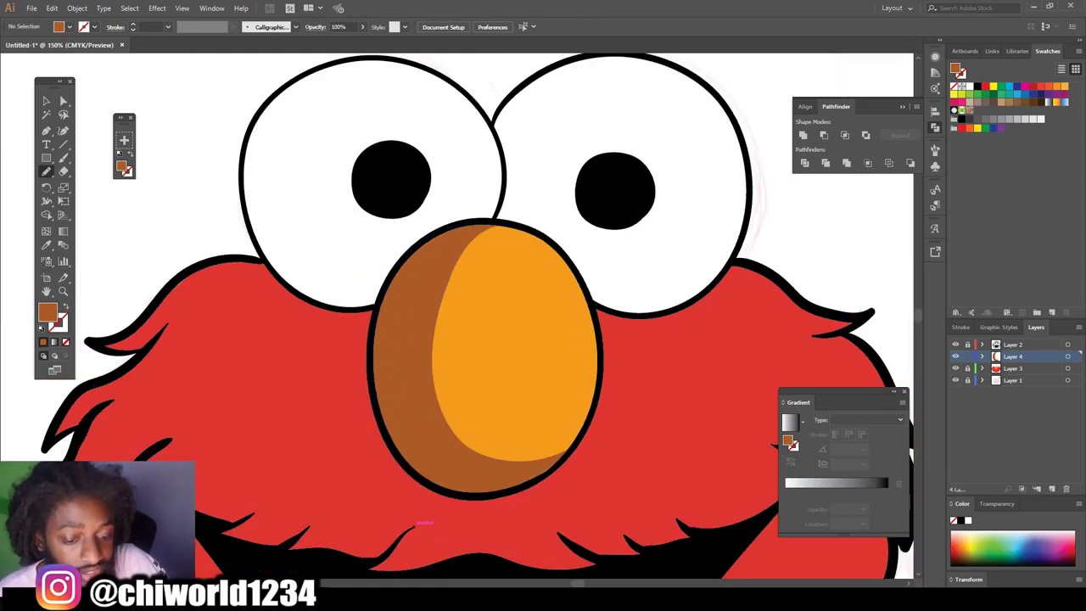
pyautogui.hotkey('ctrl', '-')
pyautogui.hotkey('ctrl', '-')
pyautogui.hotkey('ctrl', '+')
pyautogui.hotkey('ctrl', '+')
pyautogui.hotkey('ctrl', '+')
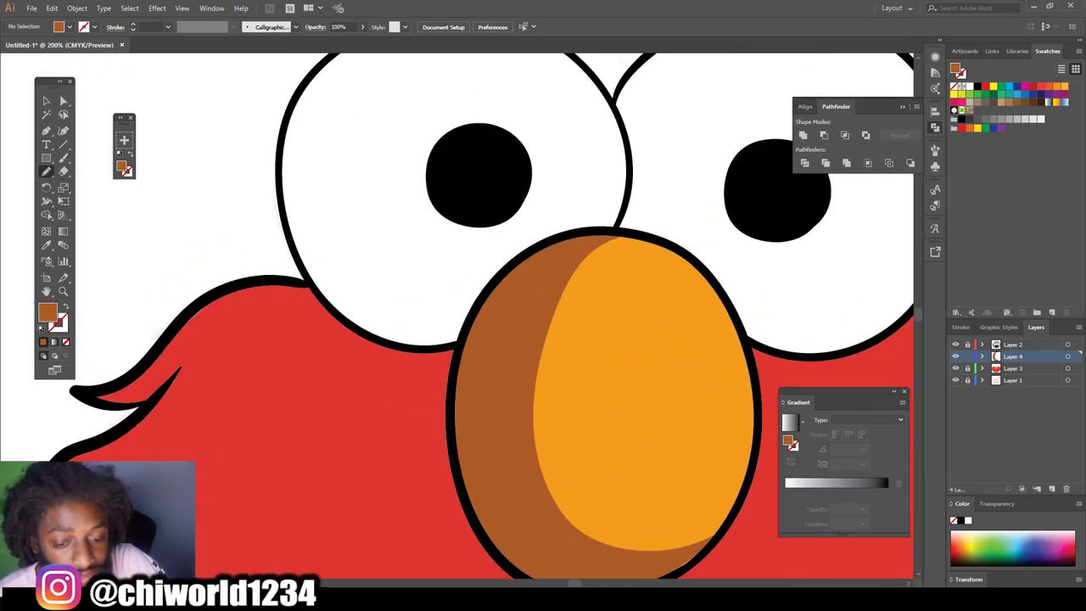
pyautogui.scroll(3, 509, 323)
pyautogui.press('i')
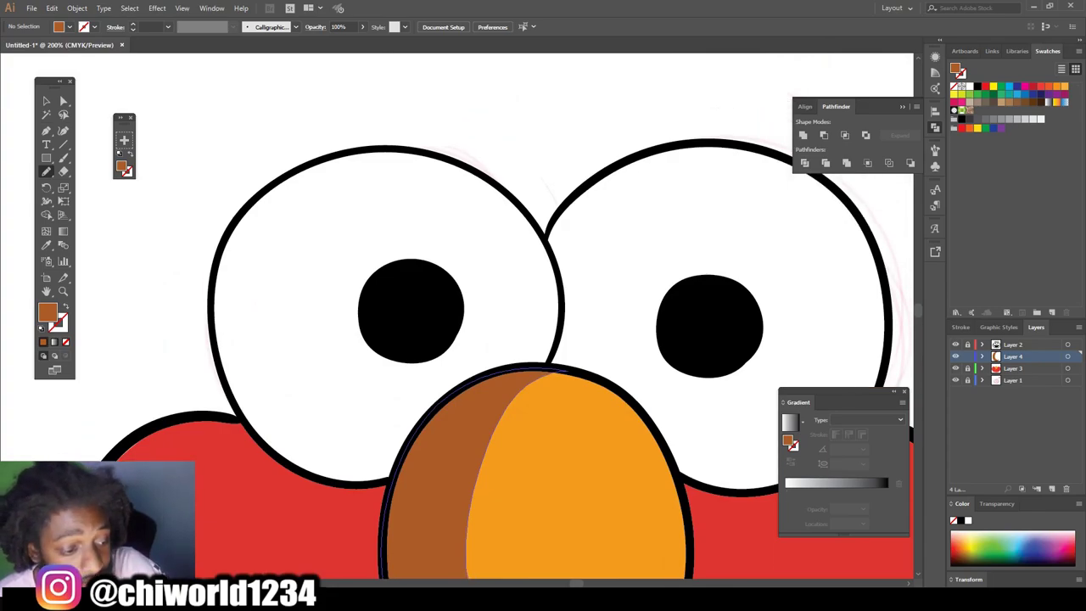
pyautogui.click(280, 254)
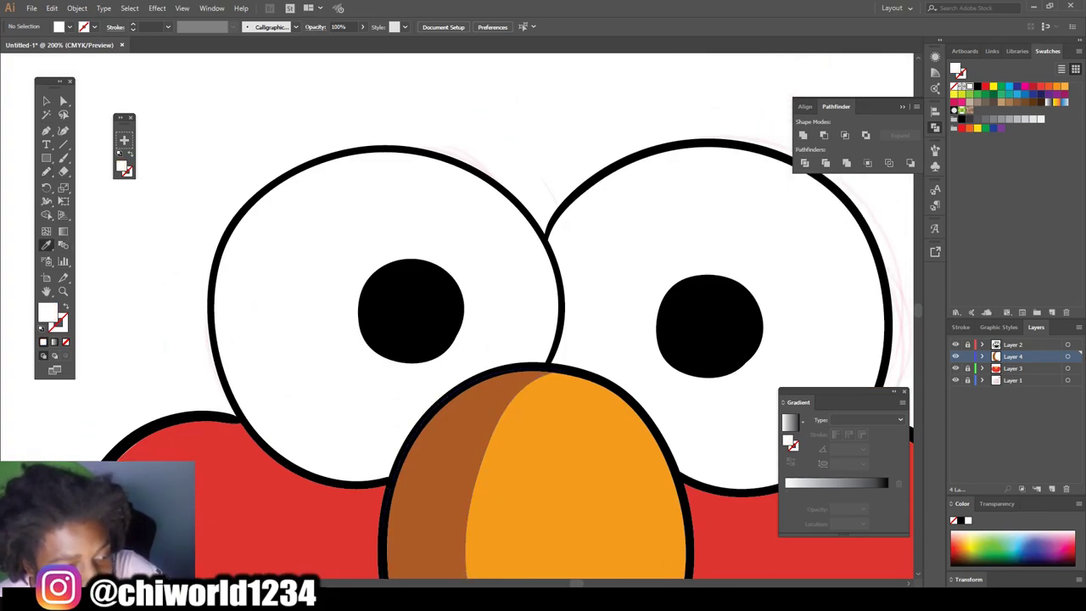
# Set the fill colour to a dark grey in the Color Picker
pyautogui.doubleClick(46, 312)
pyautogui.moveTo(174, 165); pyautogui.dragTo(174, 71)
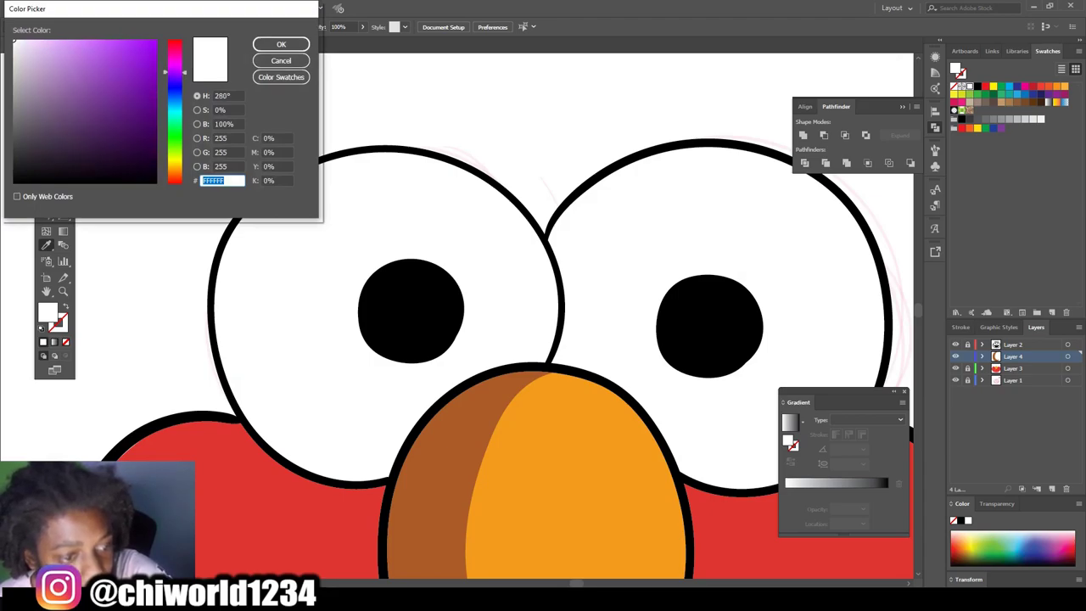
pyautogui.moveTo(26, 115); pyautogui.dragTo(22, 118)
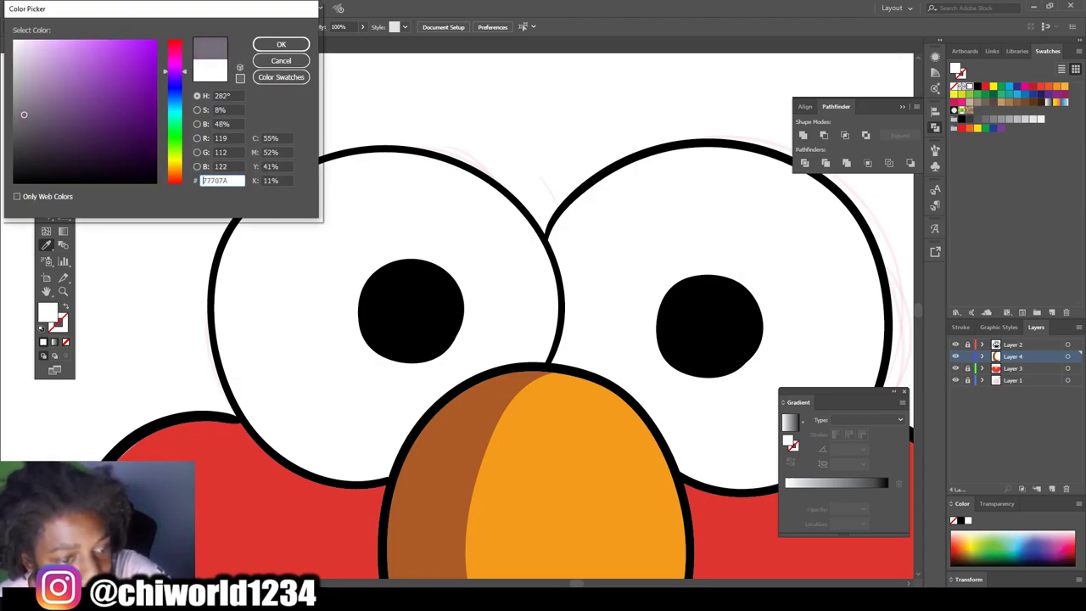
pyautogui.click(281, 44)
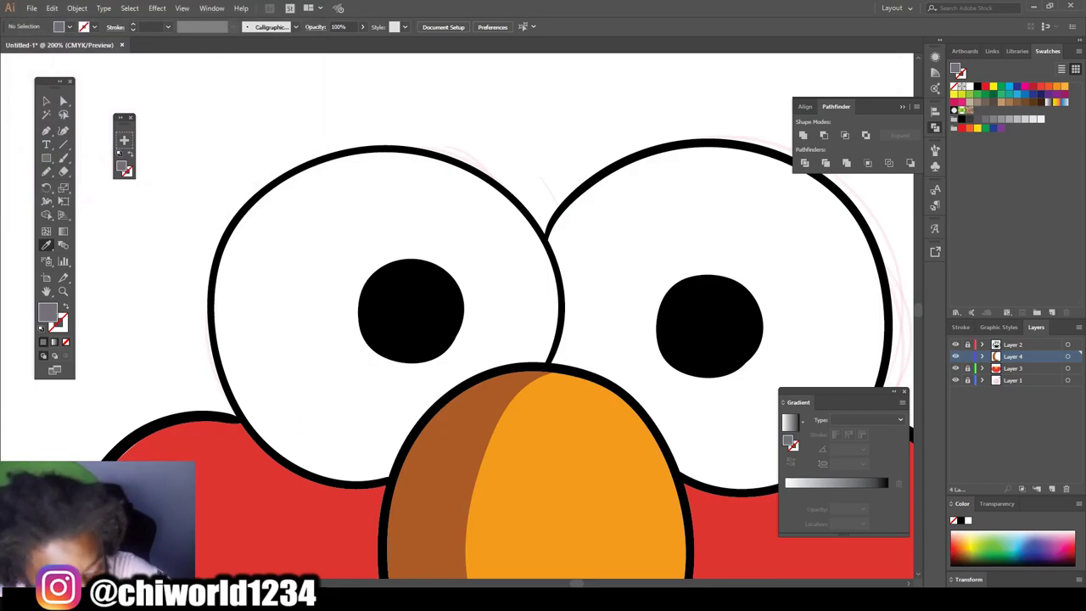
# Draw grey shadow crescents inside the left and right eyes
pyautogui.click(46, 170)
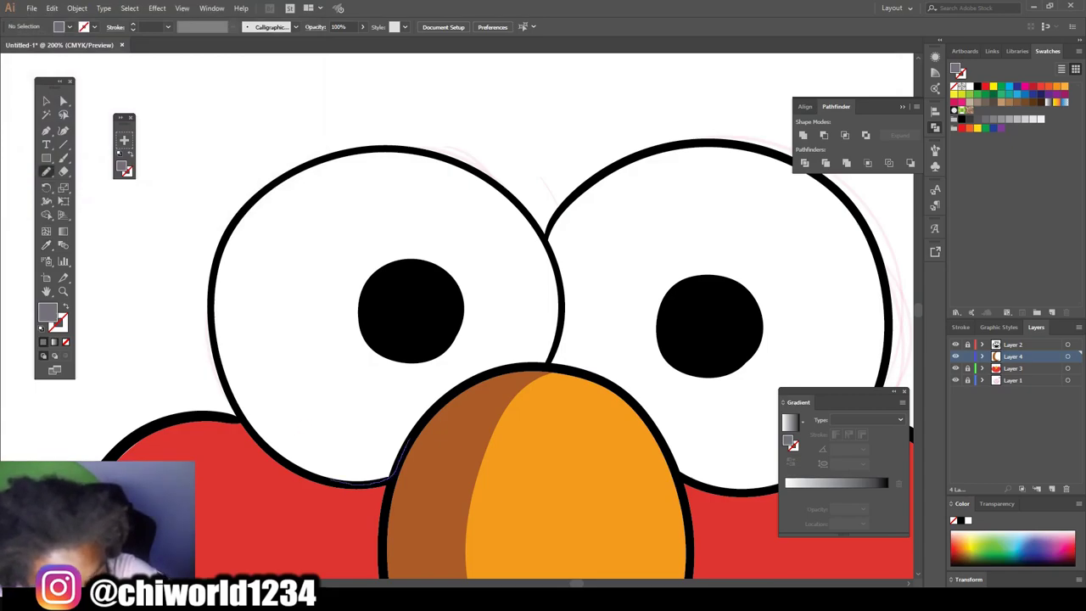
pyautogui.moveTo(355, 413)
pyautogui.mouseDown()
pyautogui.moveTo(289, 305)
pyautogui.moveTo(373, 151)
pyautogui.moveTo(215, 276)
pyautogui.moveTo(280, 458)
pyautogui.mouseUp()
pyautogui.hotkey('ctrl', '0')
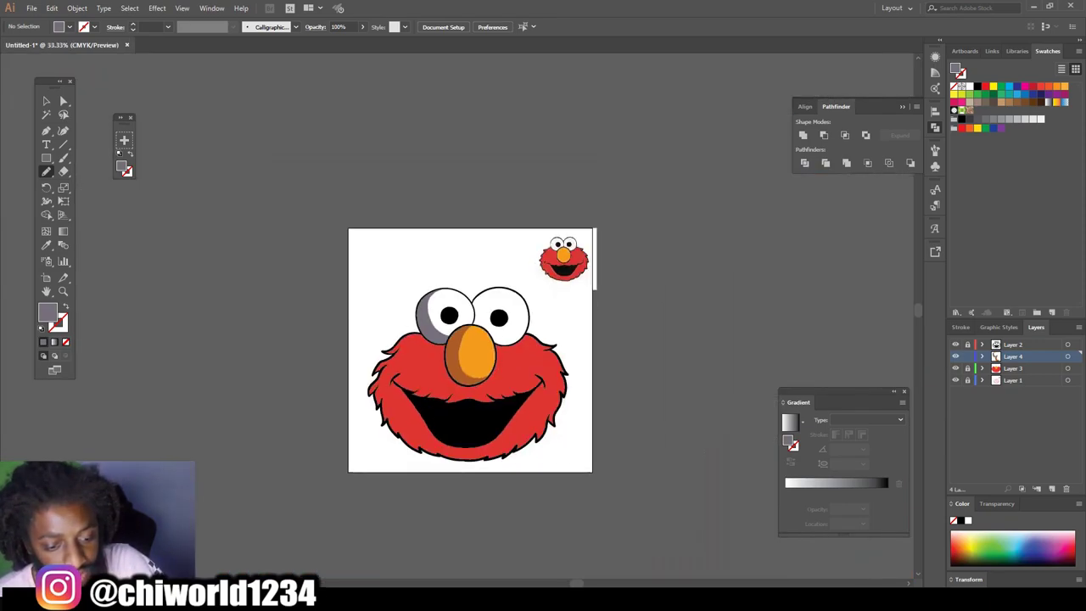
pyautogui.hotkey('ctrl', '+')
pyautogui.hotkey('ctrl', '+')
pyautogui.hotkey('ctrl', '+')
pyautogui.moveTo(490, 456)
pyautogui.mouseDown()
pyautogui.moveTo(367, 105)
pyautogui.moveTo(332, 174)
pyautogui.moveTo(326, 359)
pyautogui.mouseUp()
pyautogui.hotkey('ctrl', '0')
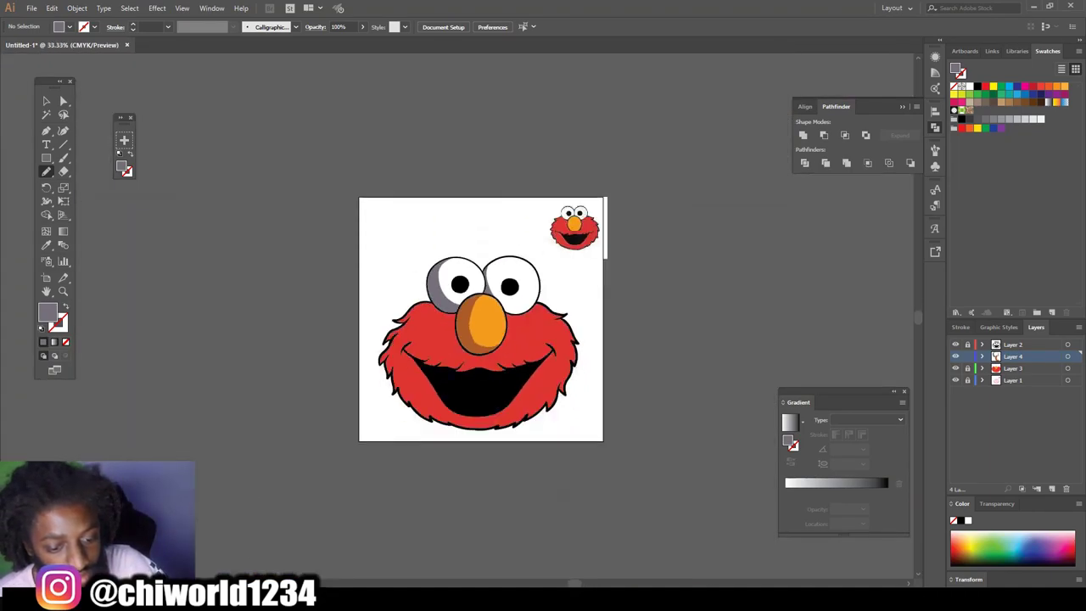
pyautogui.hotkey('ctrl', '1')
# Set the fill to a darker red and draw dark red fur strands near the mouth
pyautogui.press('i')
pyautogui.doubleClick(47, 313)
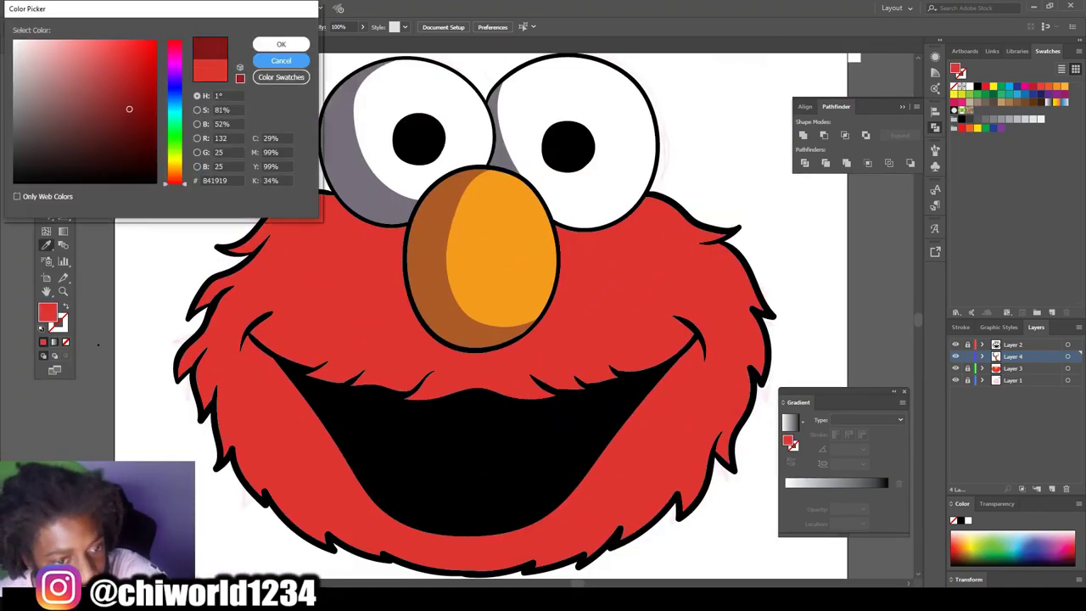
pyautogui.click(281, 43)
pyautogui.press('n')
pyautogui.hotkey('ctrl', '+')
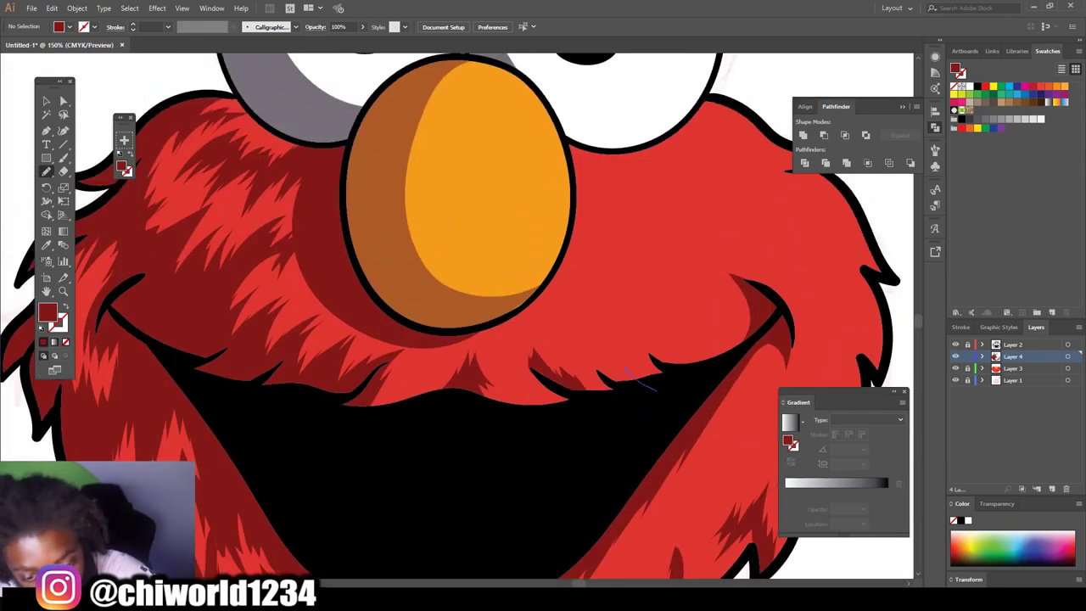
pyautogui.moveTo(635, 340); pyautogui.dragTo(689, 371)
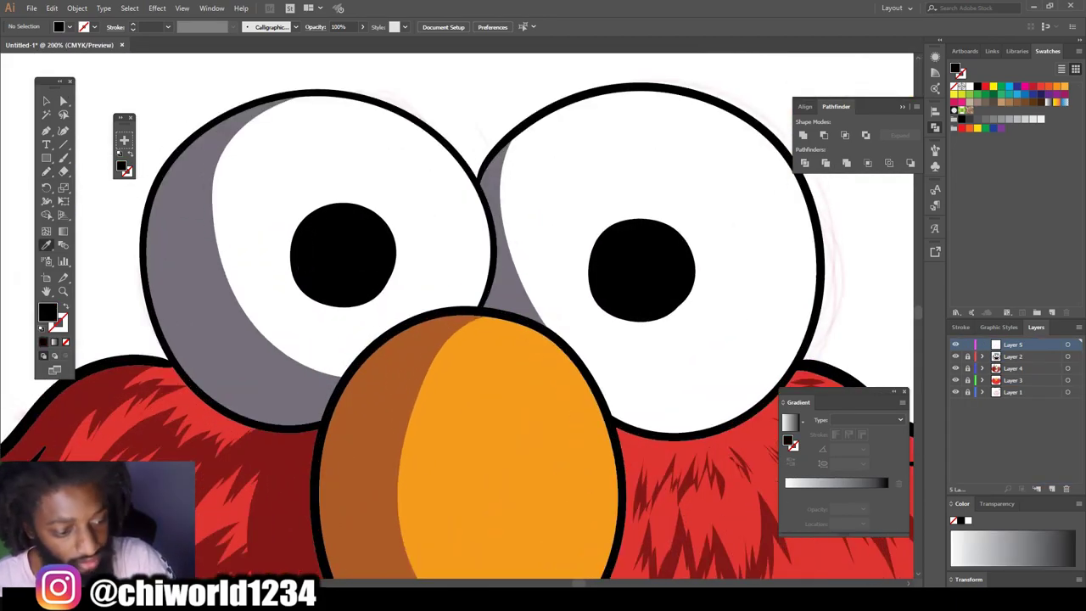
# Set a grey fill and draw grey highlights in both pupils
pyautogui.doubleClick(47, 312)
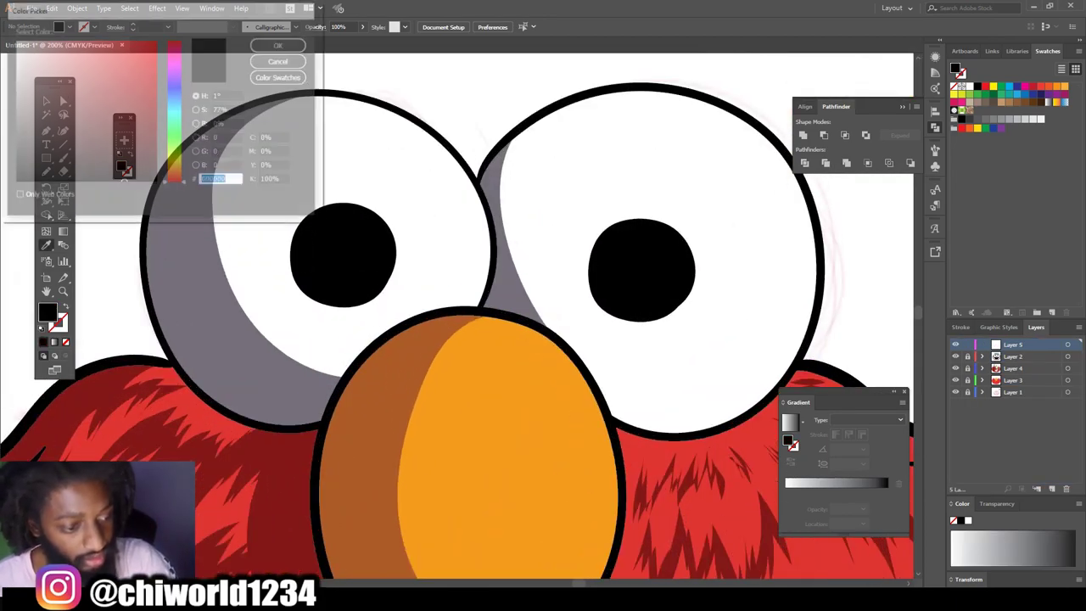
pyautogui.click(90, 150)
pyautogui.click(283, 42)
pyautogui.press('n')
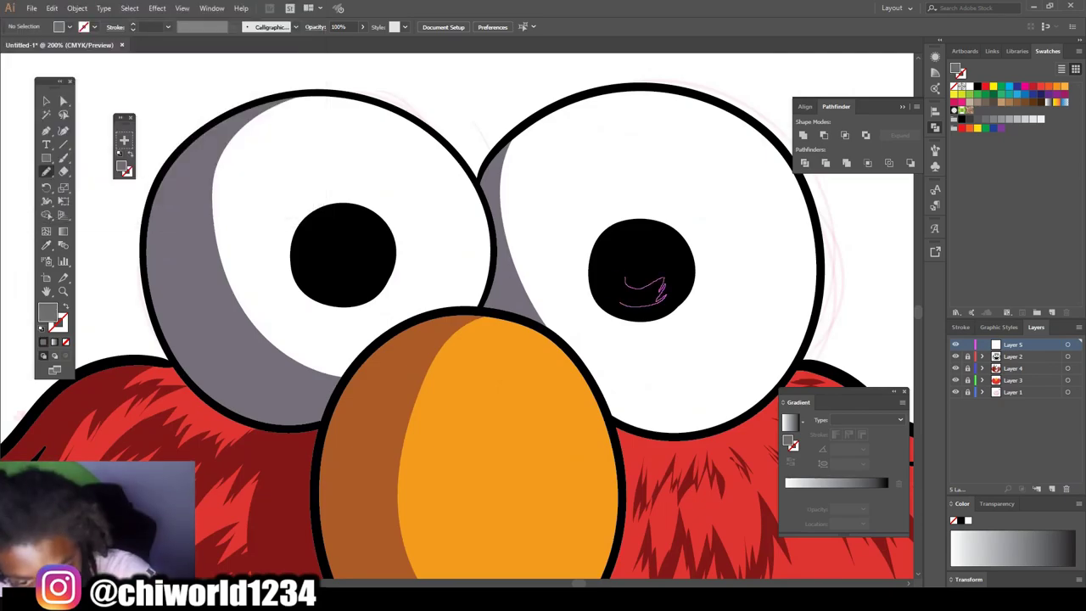
pyautogui.moveTo(612, 293); pyautogui.dragTo(665, 280)
pyautogui.moveTo(310, 276); pyautogui.dragTo(365, 270)
# Switch the fill to white and add small white glints in both pupils
pyautogui.doubleClick(46, 313)
pyautogui.press('Return')
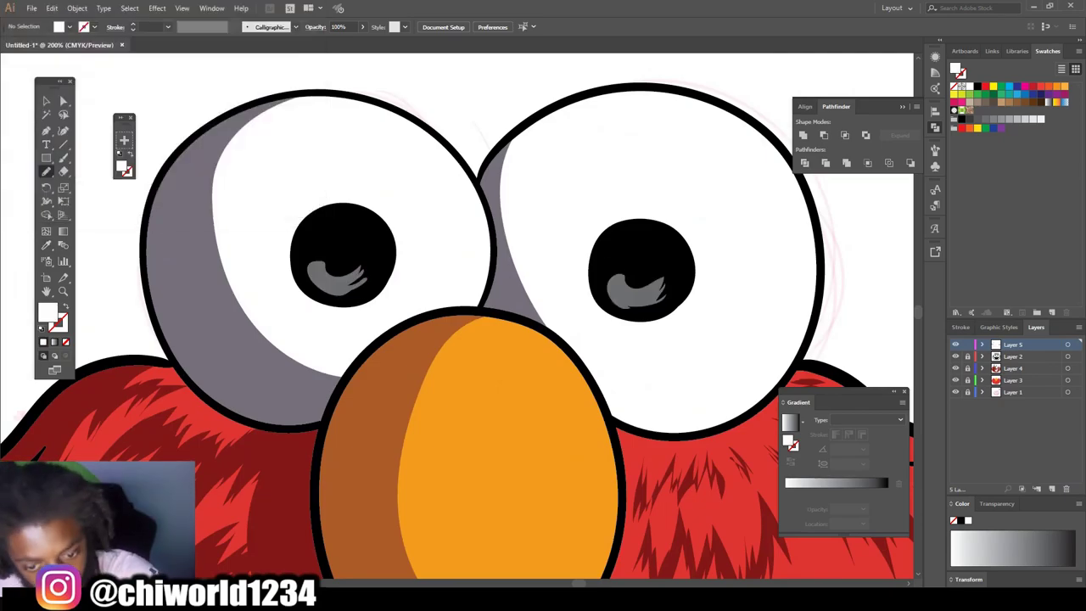
pyautogui.moveTo(605, 259); pyautogui.dragTo(624, 242)
pyautogui.moveTo(306, 251); pyautogui.dragTo(329, 229)
pyautogui.hotkey('ctrl', '0')
pyautogui.hotkey('ctrl', '=')
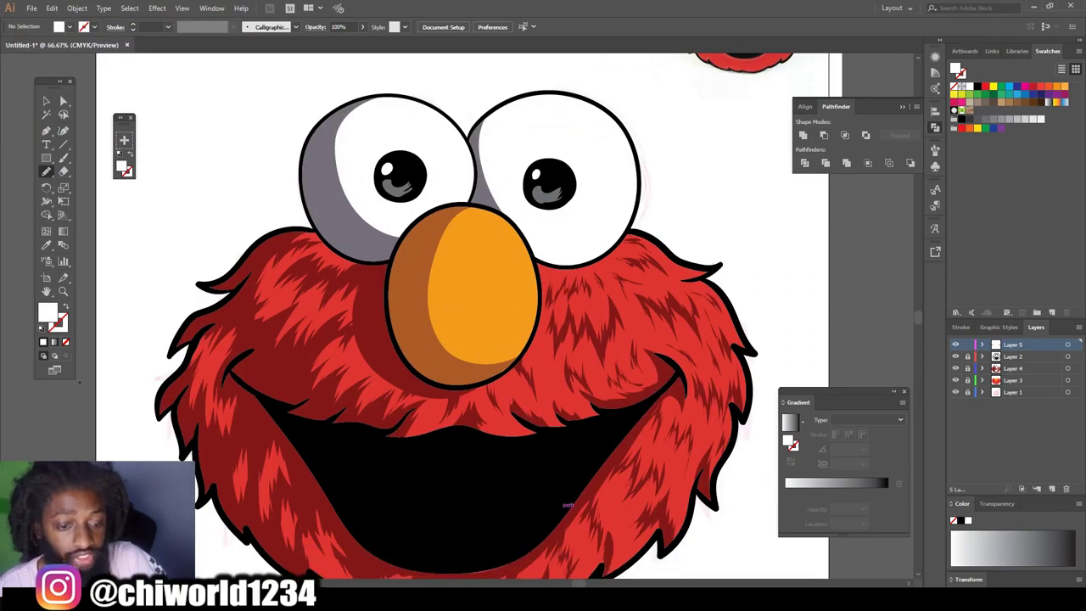
pyautogui.hotkey('ctrl', '-')
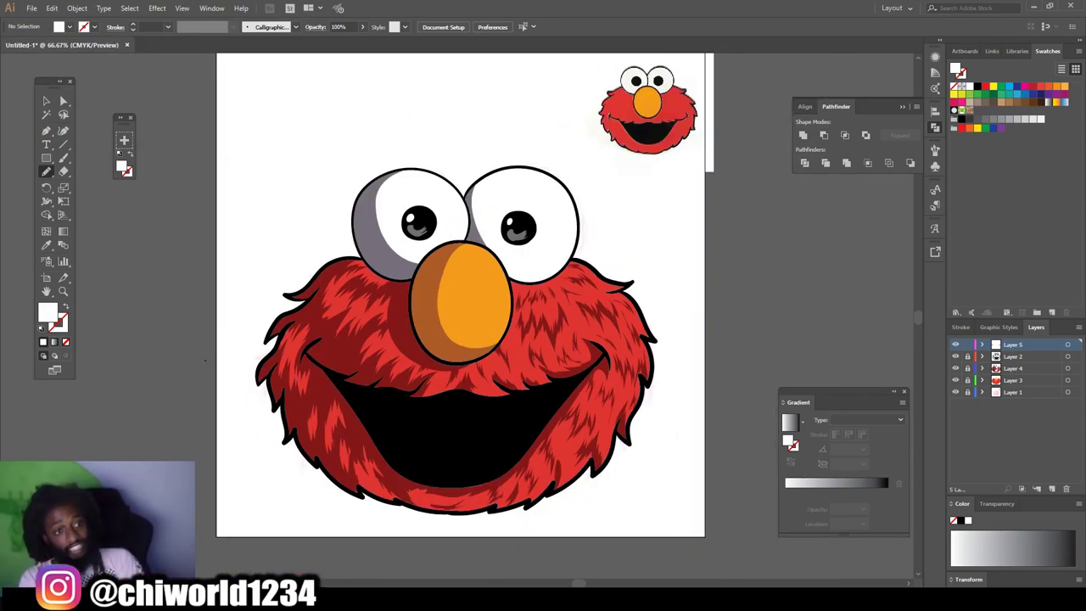